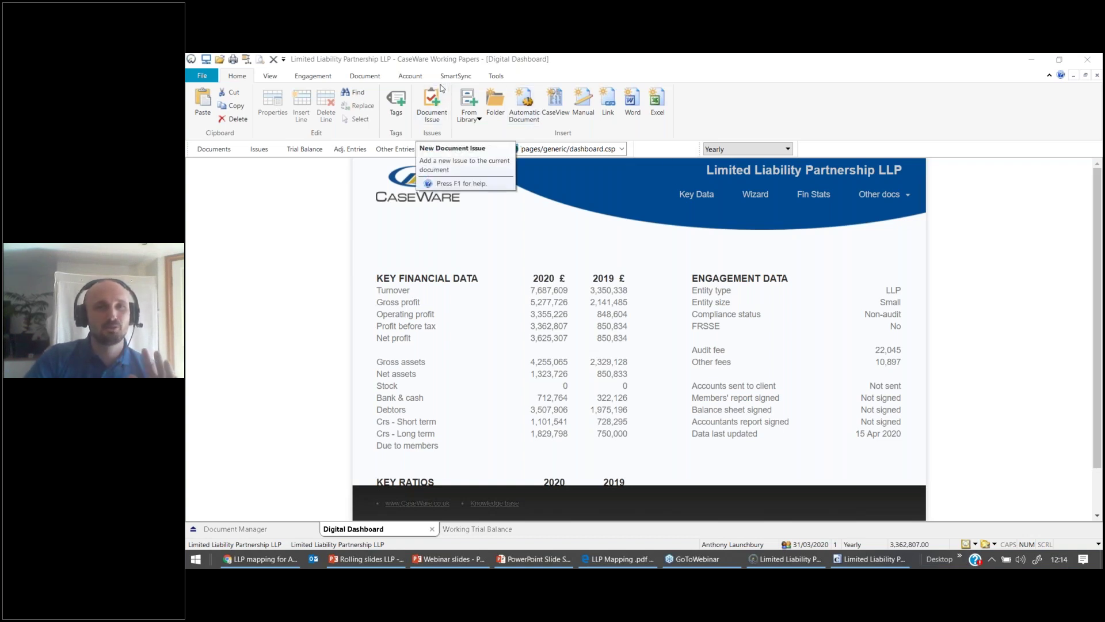
Open the L10 LLP Members capital schedule from the L - Capital and Reserves folder in the document list
{"action": "left_click", "coordinate": [229, 153]}
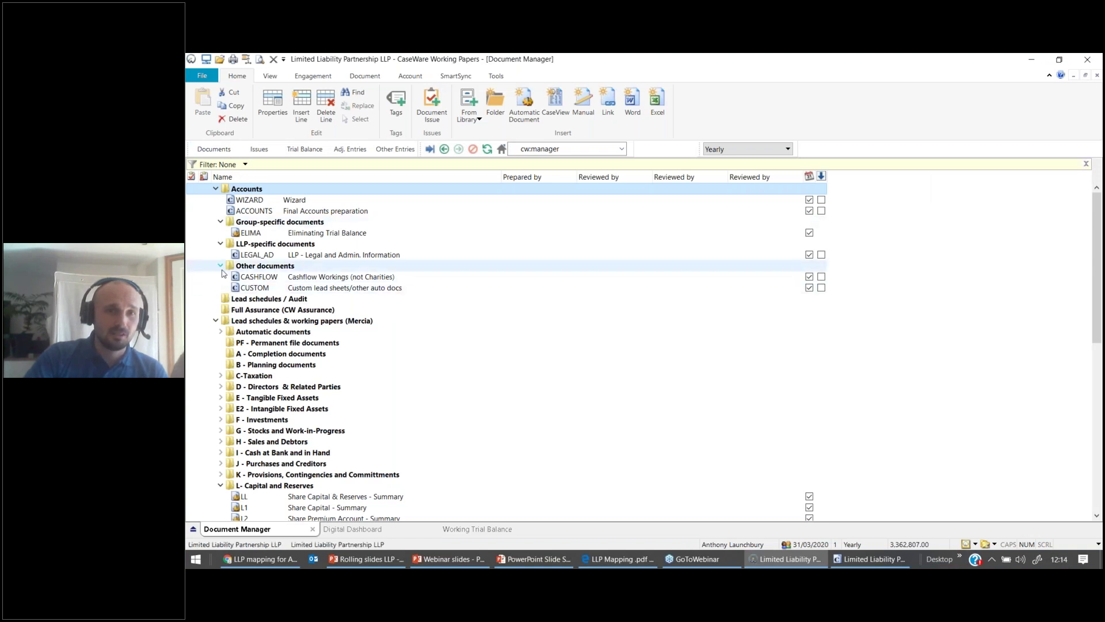
{"action": "scroll", "coordinate": [328, 282], "scroll_direction": "down", "scroll_amount": 3}
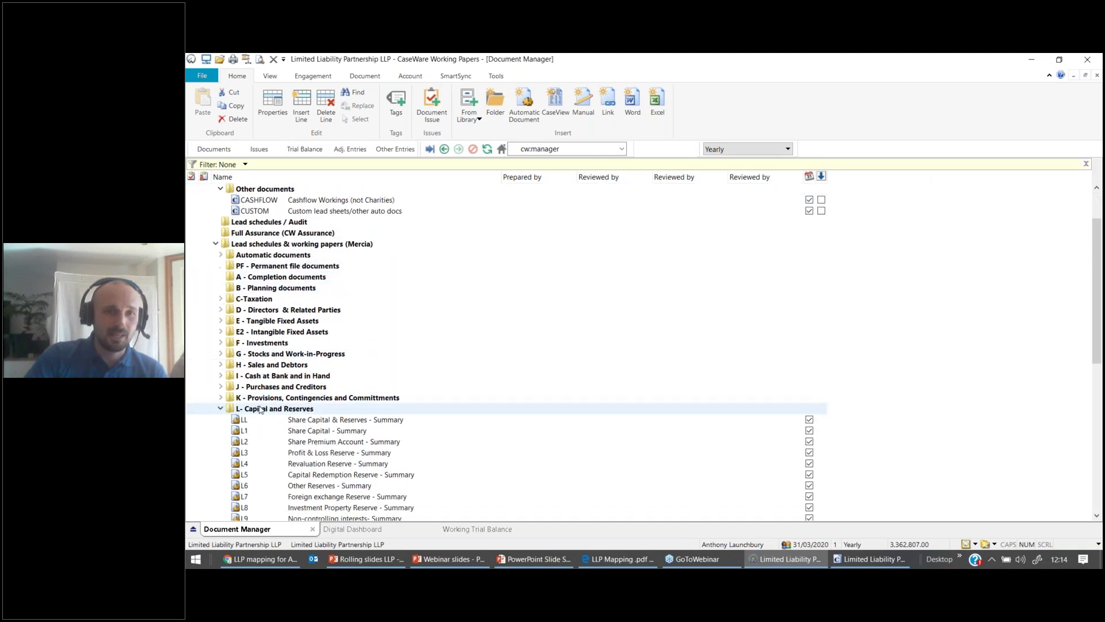
{"action": "scroll", "coordinate": [341, 396], "scroll_direction": "down", "scroll_amount": 2}
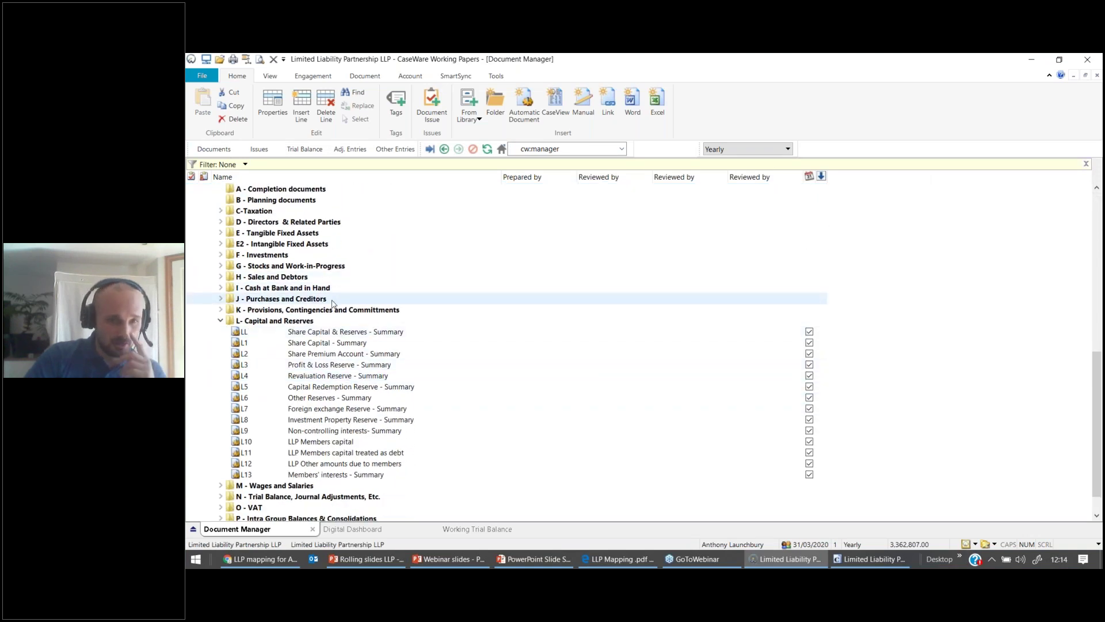
{"action": "left_click", "coordinate": [338, 444]}
{"action": "double_click", "coordinate": [338, 444]}
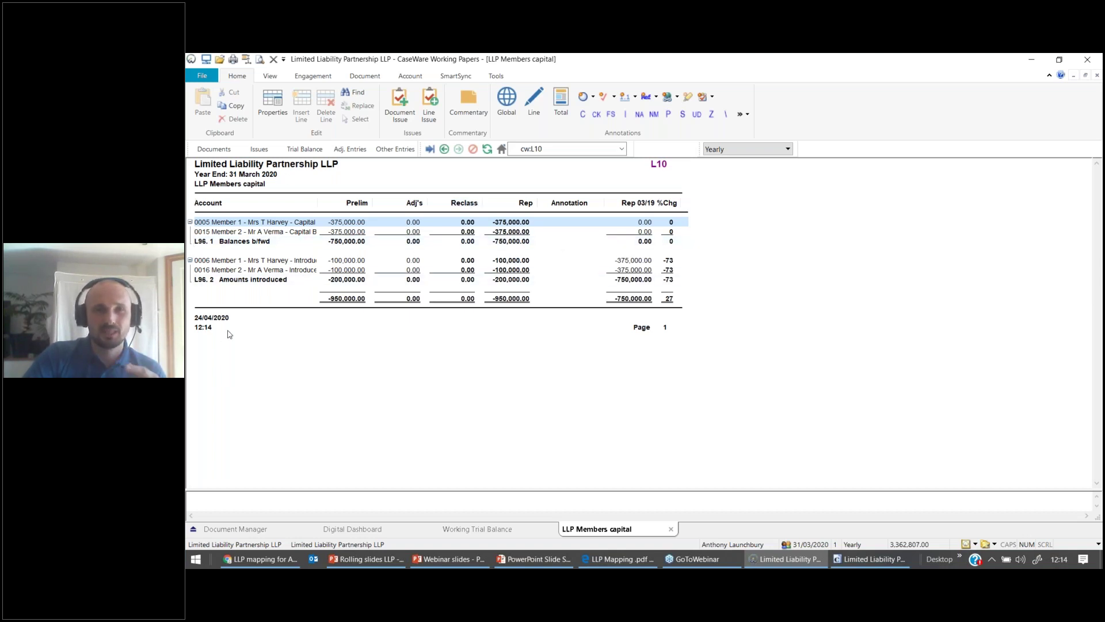
Open the account mapping assignment and expand C02 Debtors due within 1 year down to the member-level mappings under C02.20.00
{"action": "left_click", "coordinate": [402, 76]}
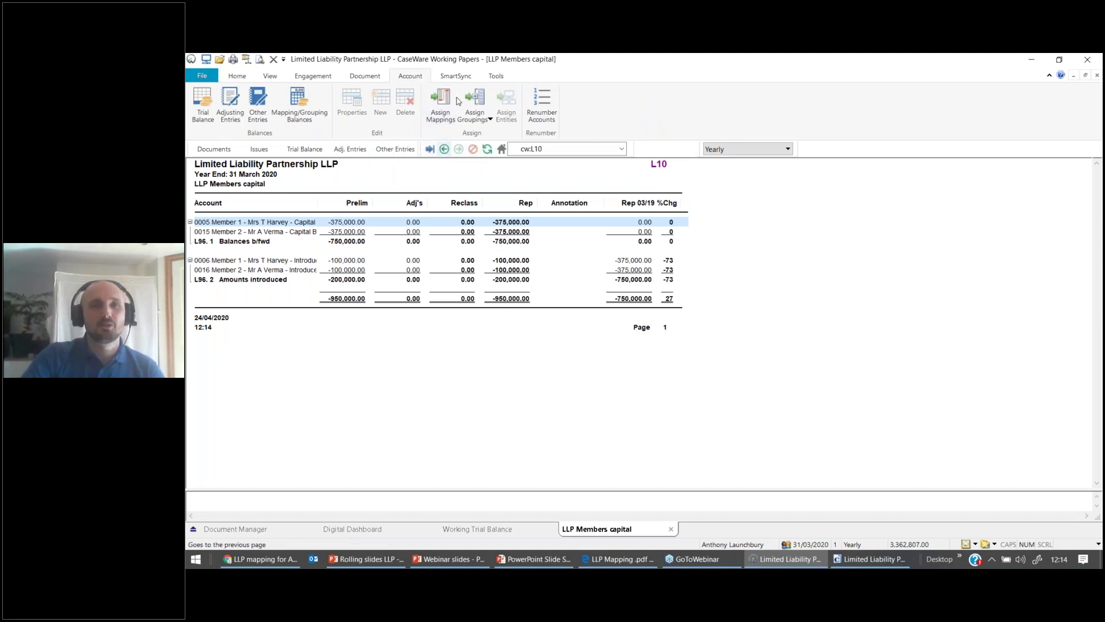
{"action": "left_click", "coordinate": [446, 115]}
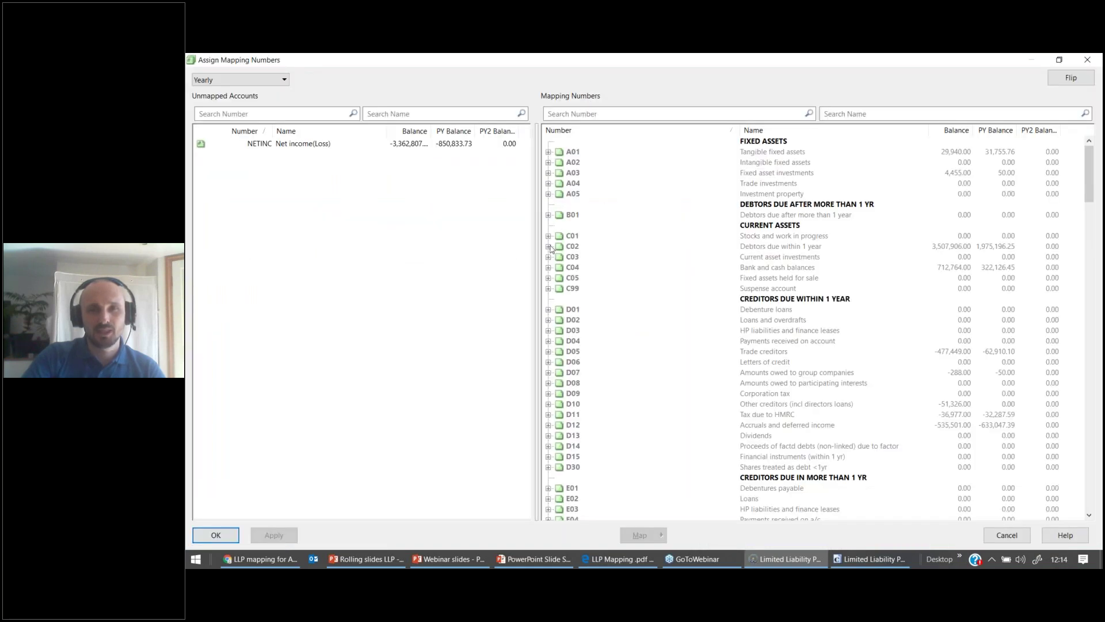
{"action": "left_click", "coordinate": [548, 246]}
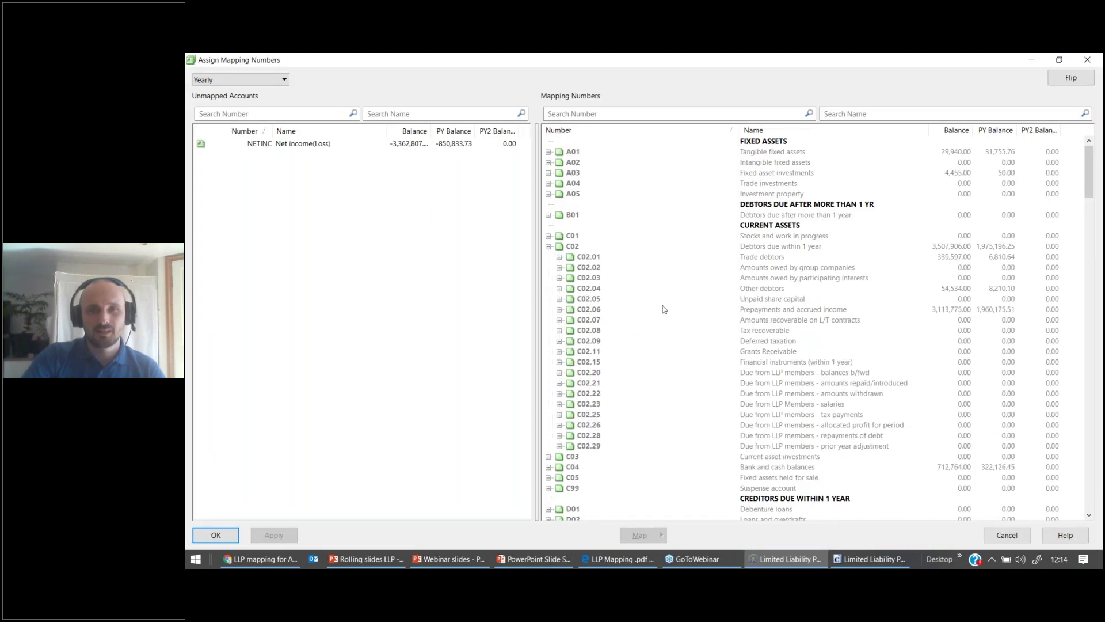
{"action": "left_click", "coordinate": [726, 373]}
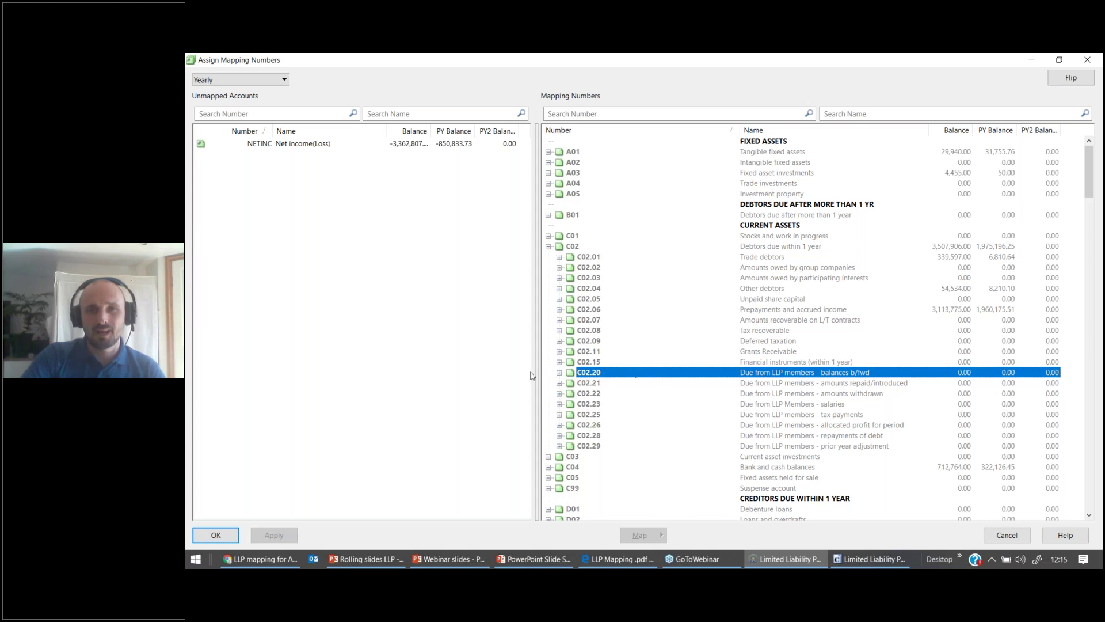
{"action": "left_click", "coordinate": [560, 372]}
{"action": "left_click", "coordinate": [570, 383]}
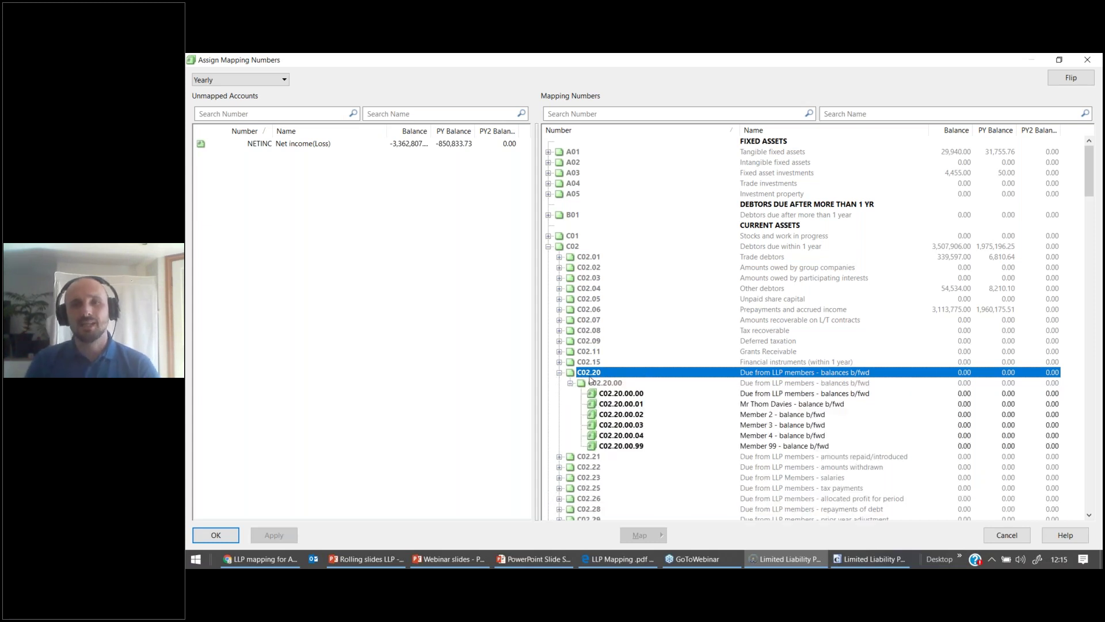
Examine how the balance b/fwd mappings under C02.20.00 are numbered, from the general line through the individual members to Member 99
{"action": "left_click", "coordinate": [800, 404]}
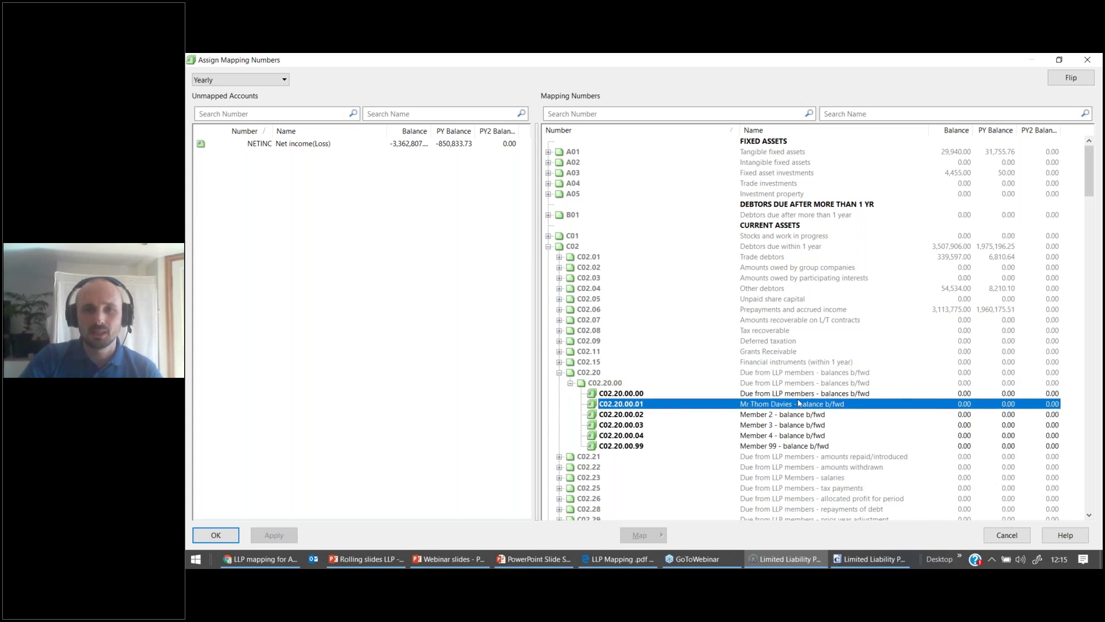
{"action": "left_click", "coordinate": [798, 396]}
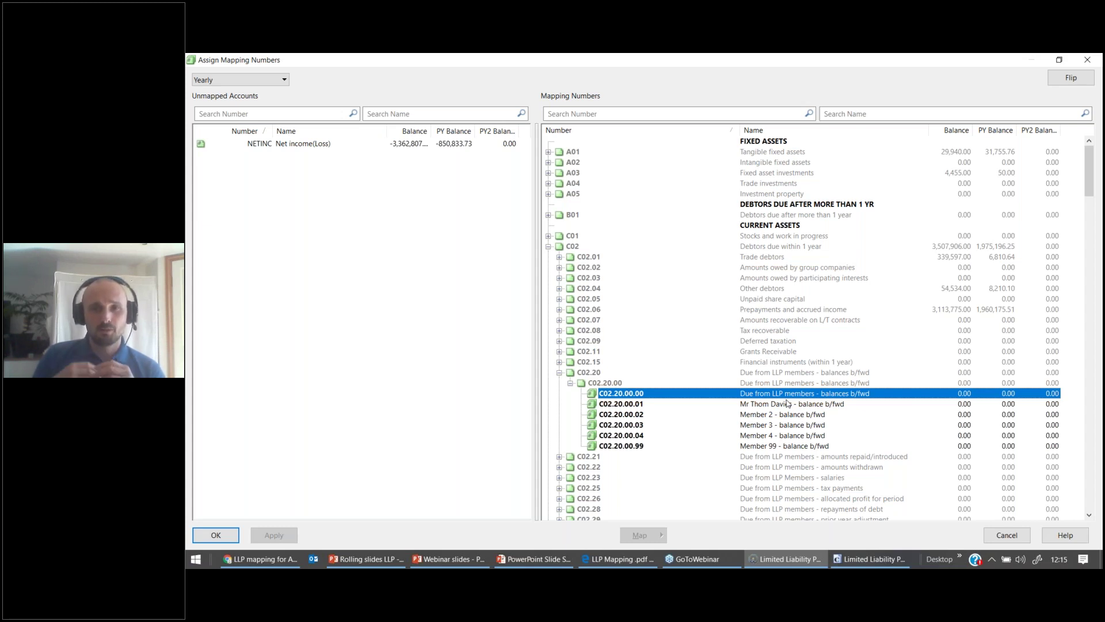
{"action": "scroll", "coordinate": [786, 399], "scroll_direction": "down", "scroll_amount": 1}
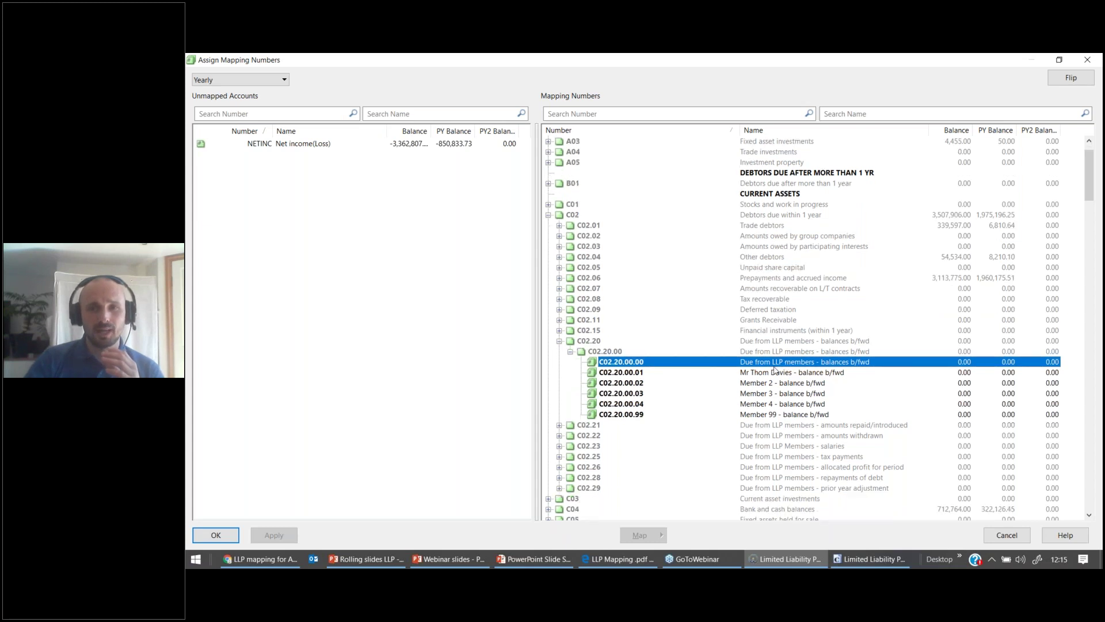
{"action": "left_click", "coordinate": [748, 373]}
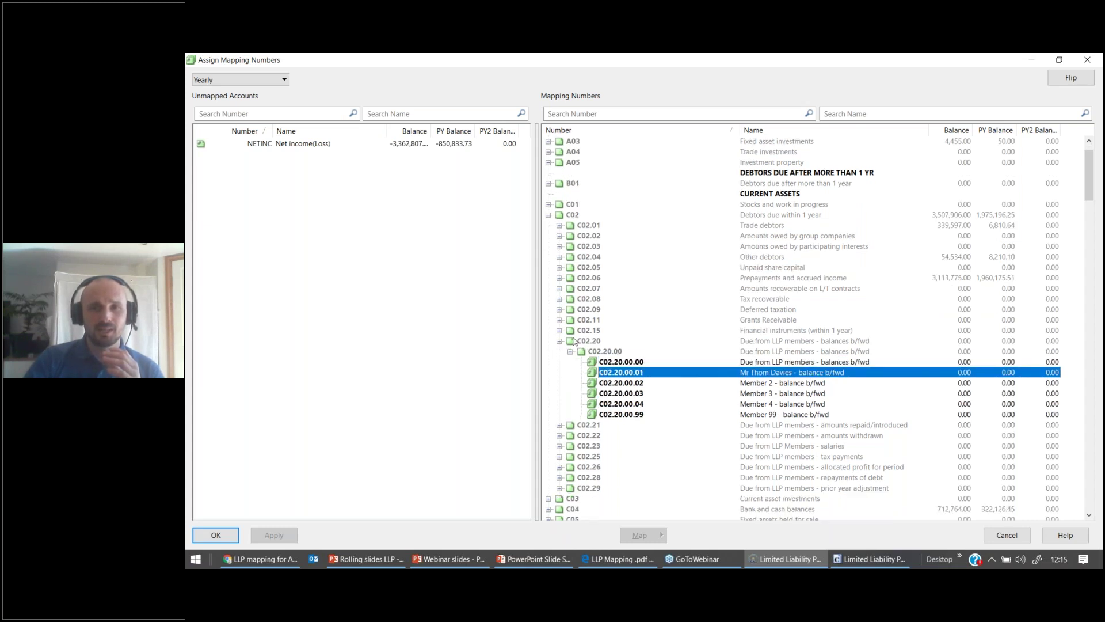
{"action": "left_click", "coordinate": [692, 386]}
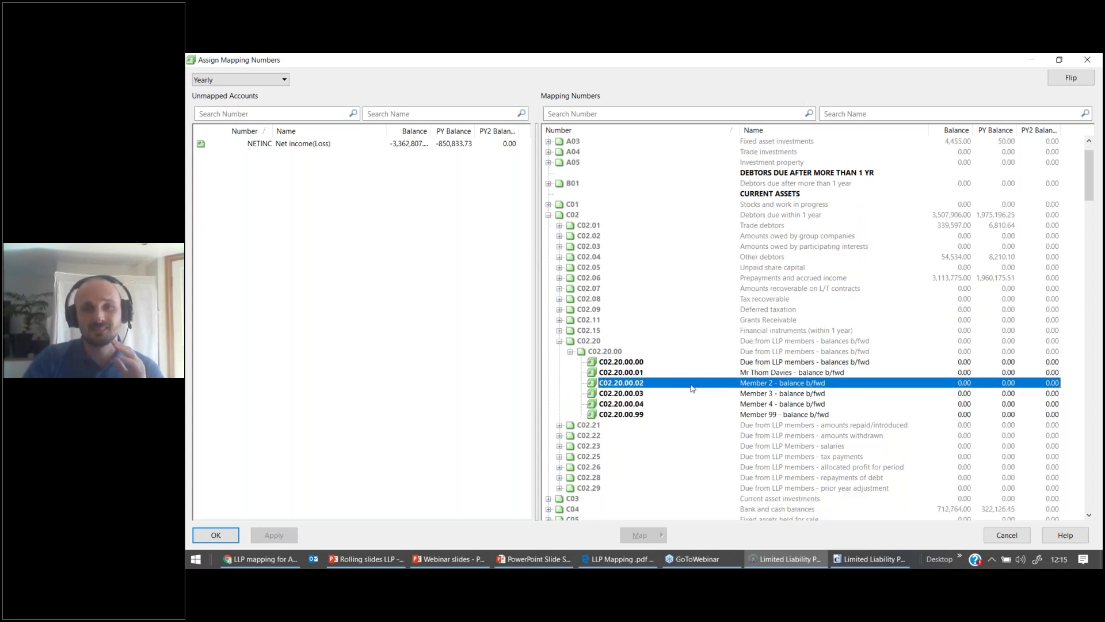
{"action": "left_click", "coordinate": [648, 373]}
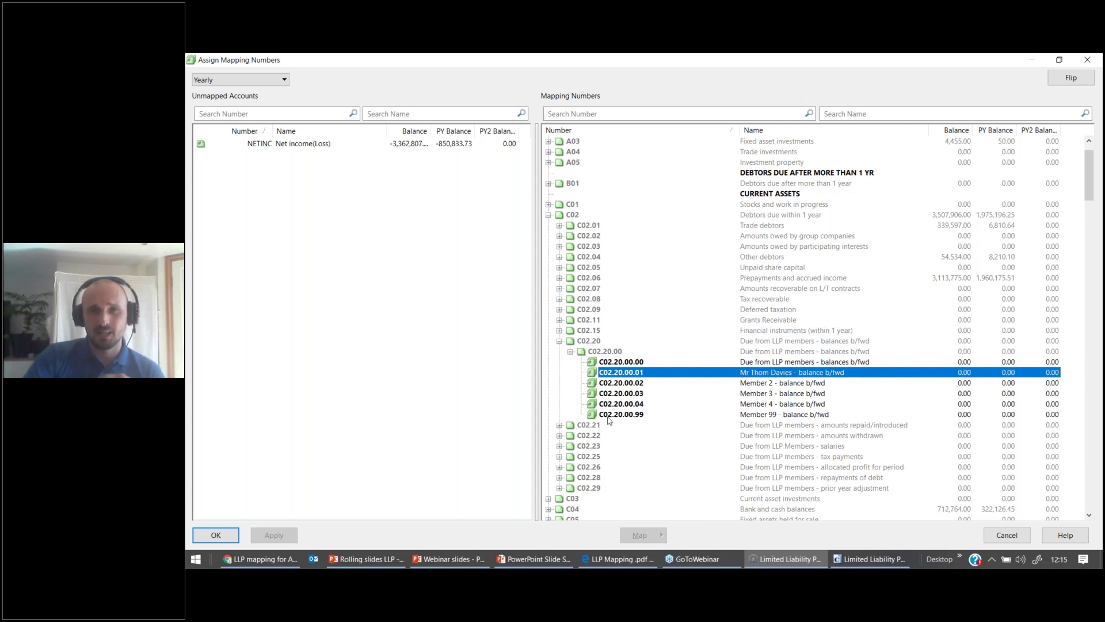
{"action": "left_click", "coordinate": [642, 415]}
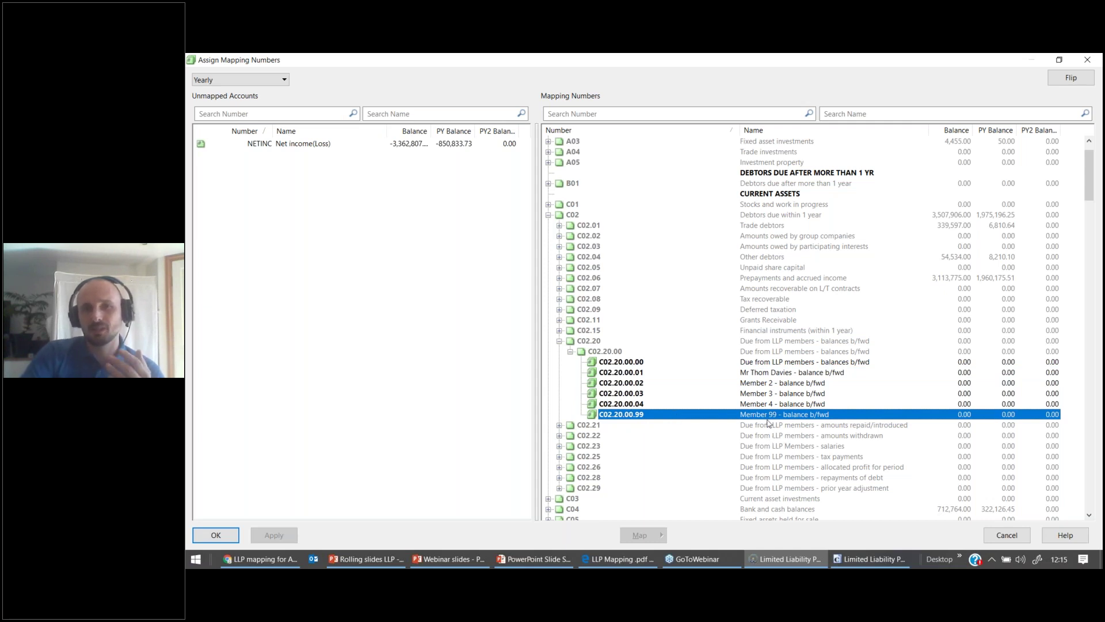
{"action": "left_click", "coordinate": [647, 405]}
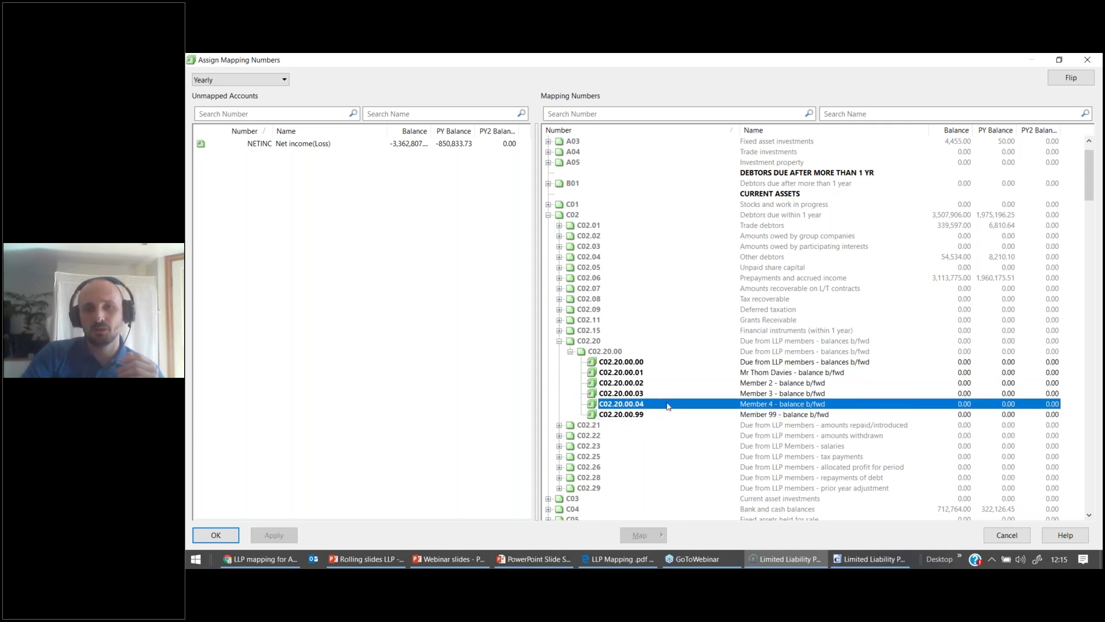
{"action": "right_click", "coordinate": [668, 406]}
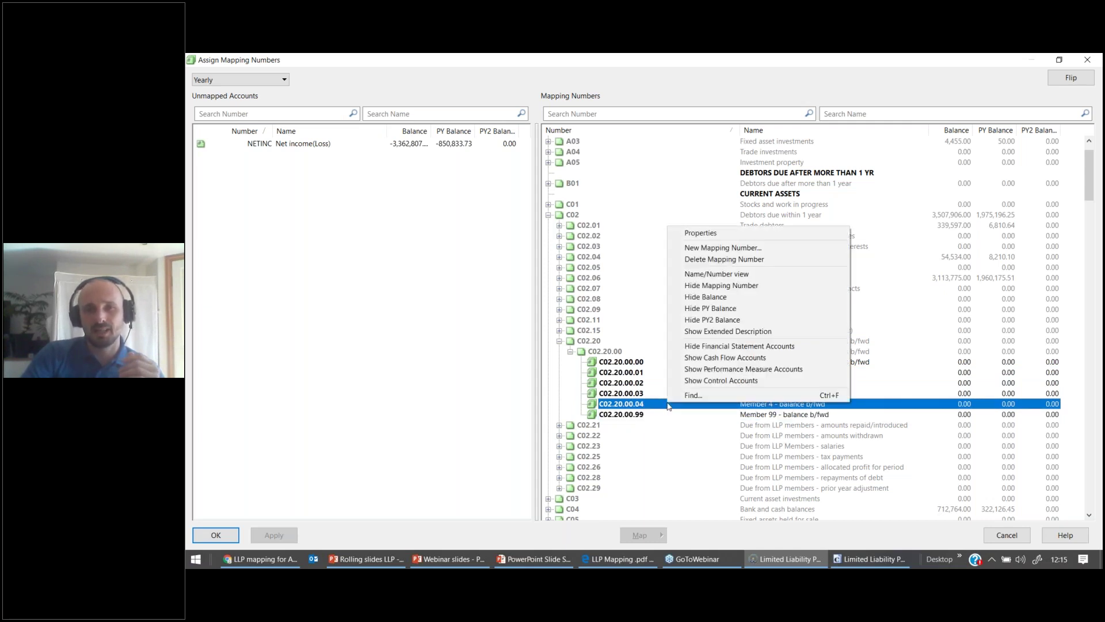
{"action": "left_click", "coordinate": [778, 249]}
{"action": "left_click_drag", "start_coordinate": [616, 214], "coordinate": [455, 160]}
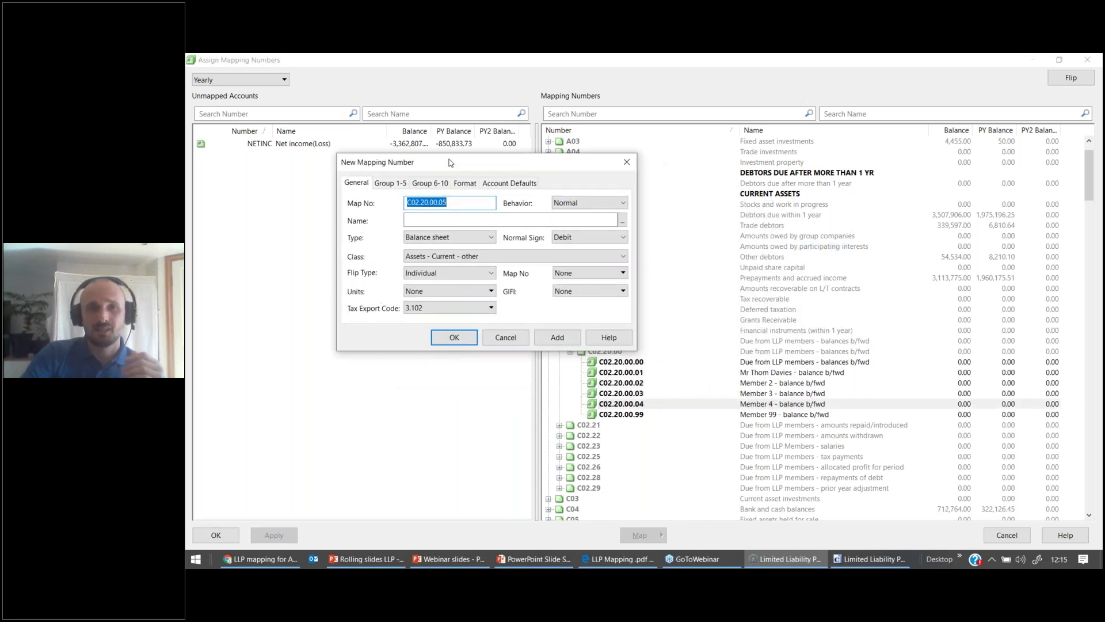
{"action": "left_click", "coordinate": [418, 200]}
{"action": "left_click", "coordinate": [429, 217]}
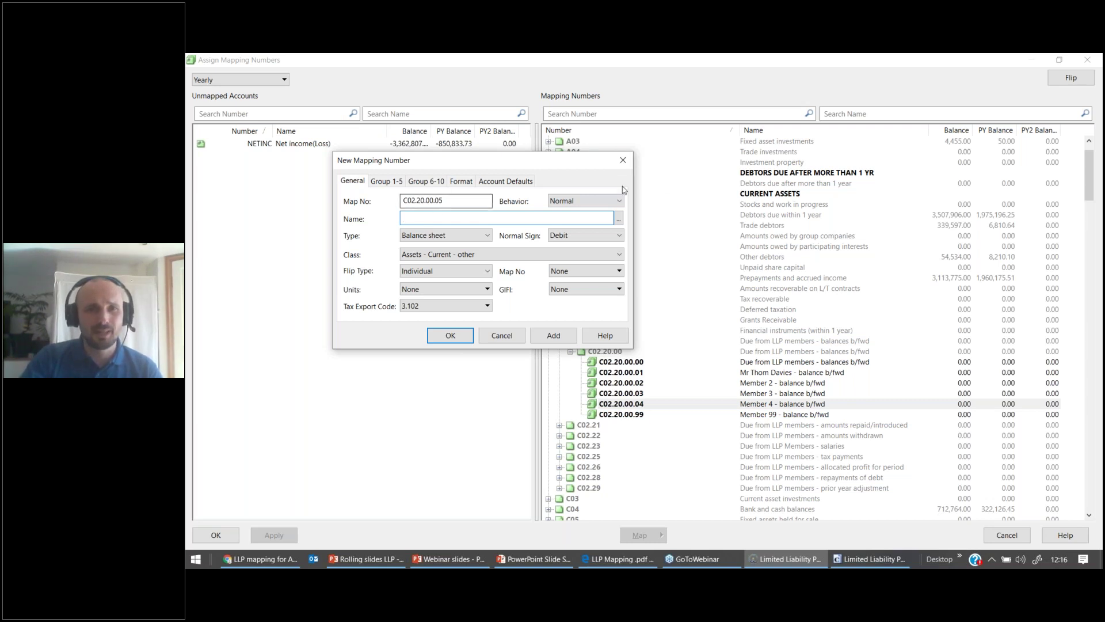
{"action": "left_click", "coordinate": [623, 160]}
Copy the name "Member 3 - balance b/fwd" from the properties of mapping number C02.20.00.03
{"action": "left_click", "coordinate": [629, 404]}
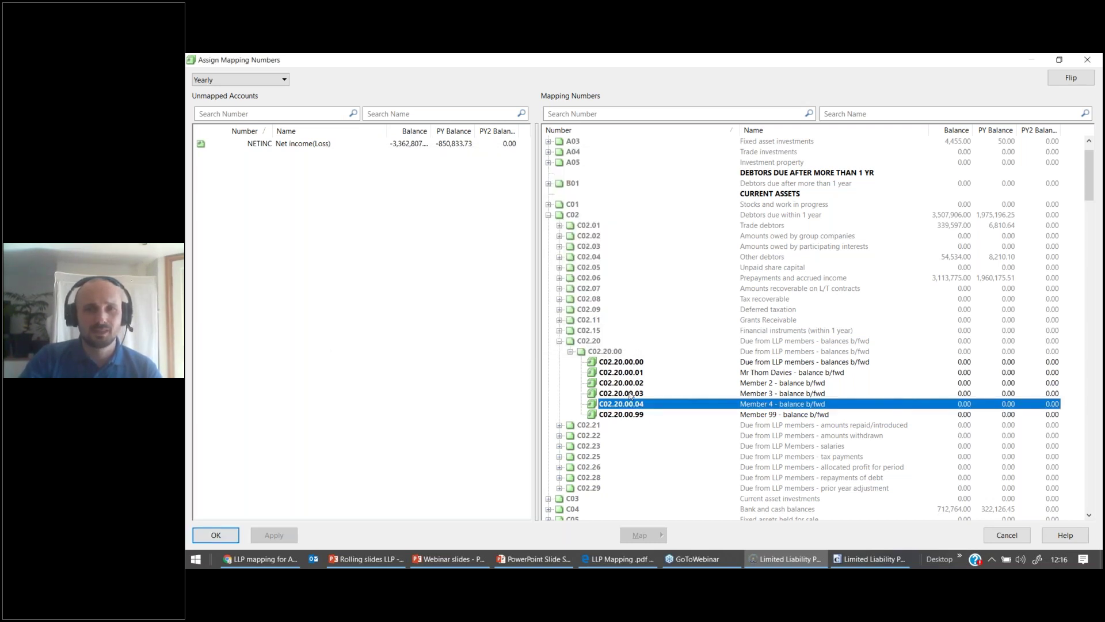
{"action": "right_click", "coordinate": [628, 393]}
{"action": "left_click", "coordinate": [662, 222]}
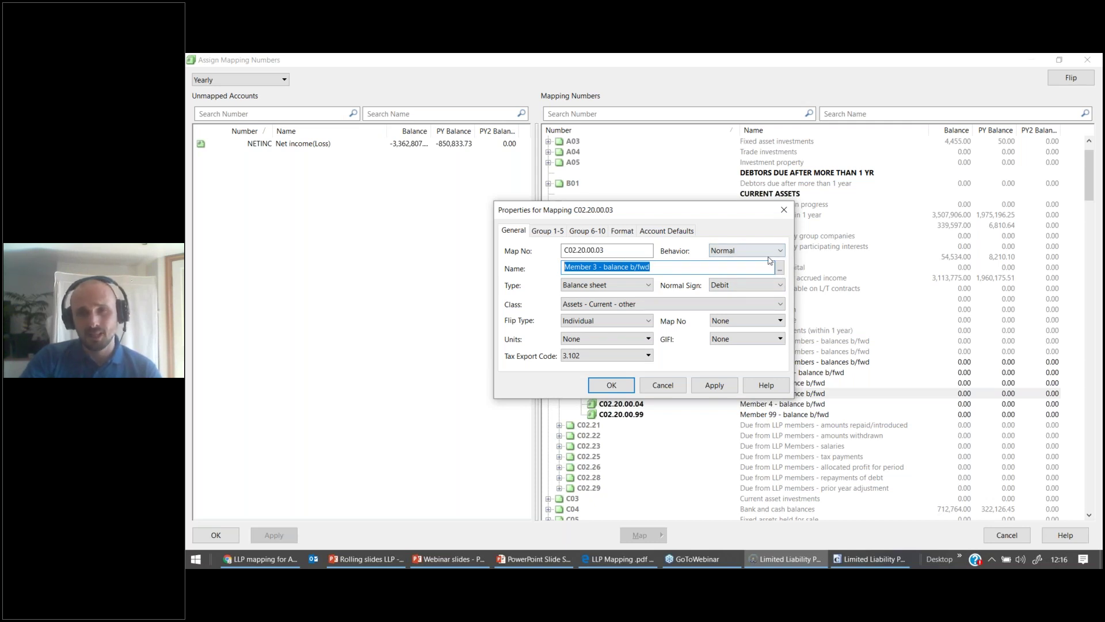
{"action": "left_click", "coordinate": [778, 273]}
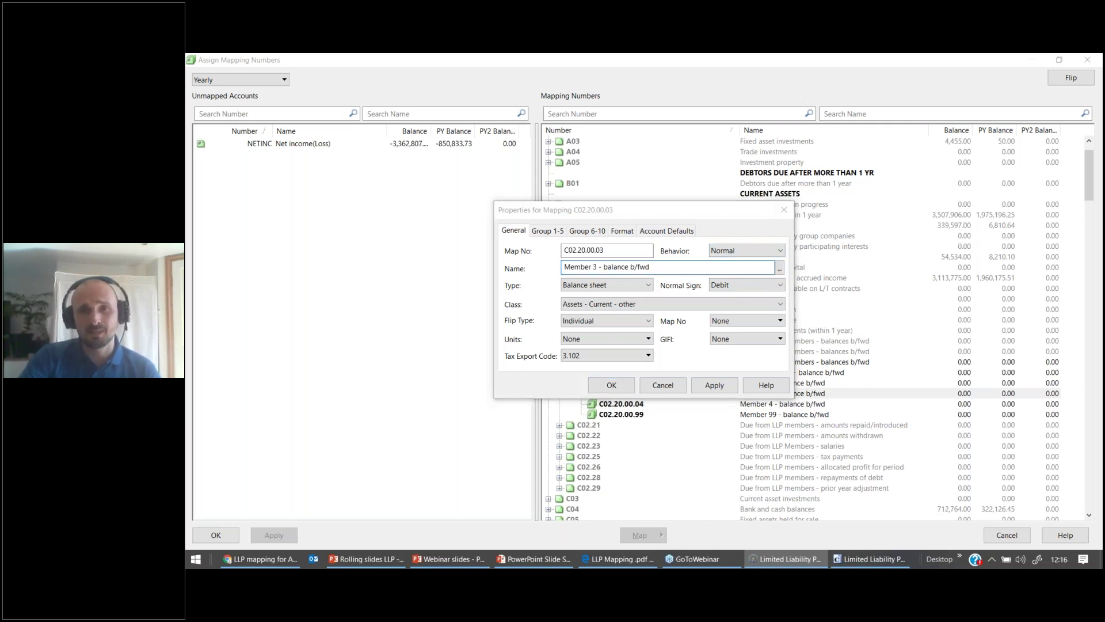
{"action": "type", "text": "Member 3 - balance b/fwd"}
{"action": "left_click", "coordinate": [771, 455]}
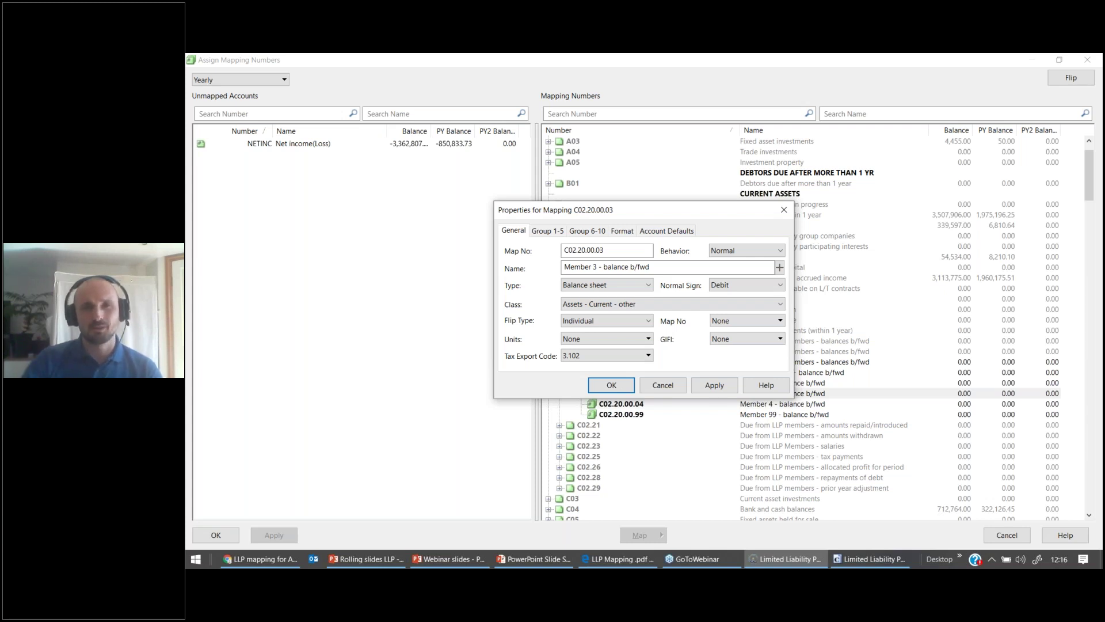
{"action": "left_click", "coordinate": [626, 388]}
Create mapping number C02.20.00.05 after C02.20.00.04, naming it "Member 5 - balance b/fwd" by editing the copied Member 3 name
{"action": "right_click", "coordinate": [662, 393]}
{"action": "left_click", "coordinate": [633, 406]}
{"action": "right_click", "coordinate": [633, 406]}
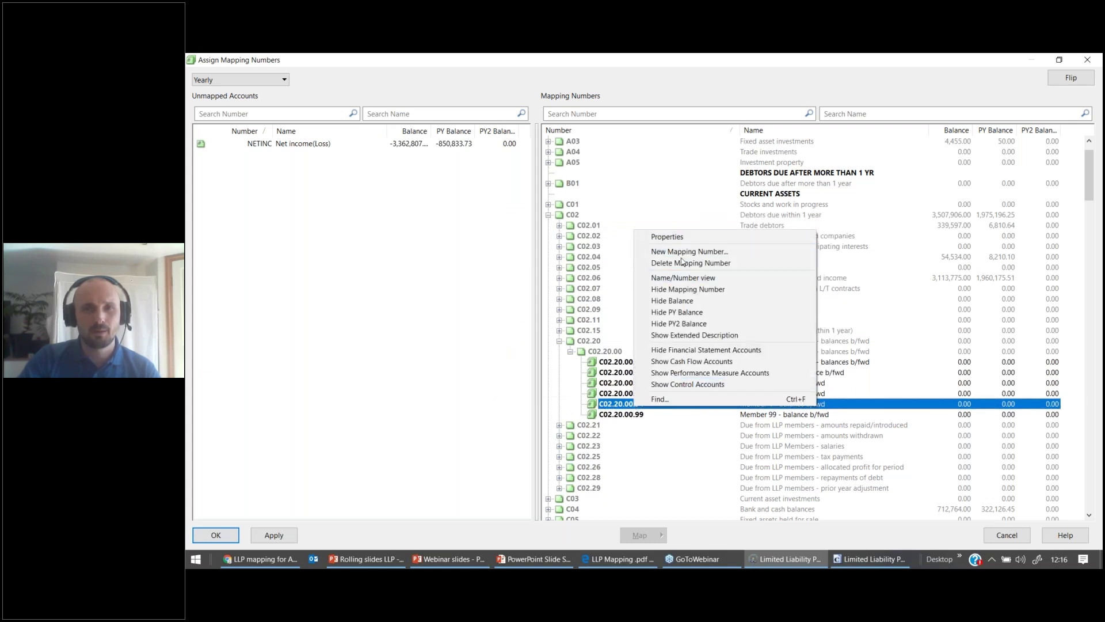
{"action": "left_click", "coordinate": [708, 252]}
{"action": "left_click", "coordinate": [610, 269]}
{"action": "type", "text": "Member 3 - balance b/fwd"}
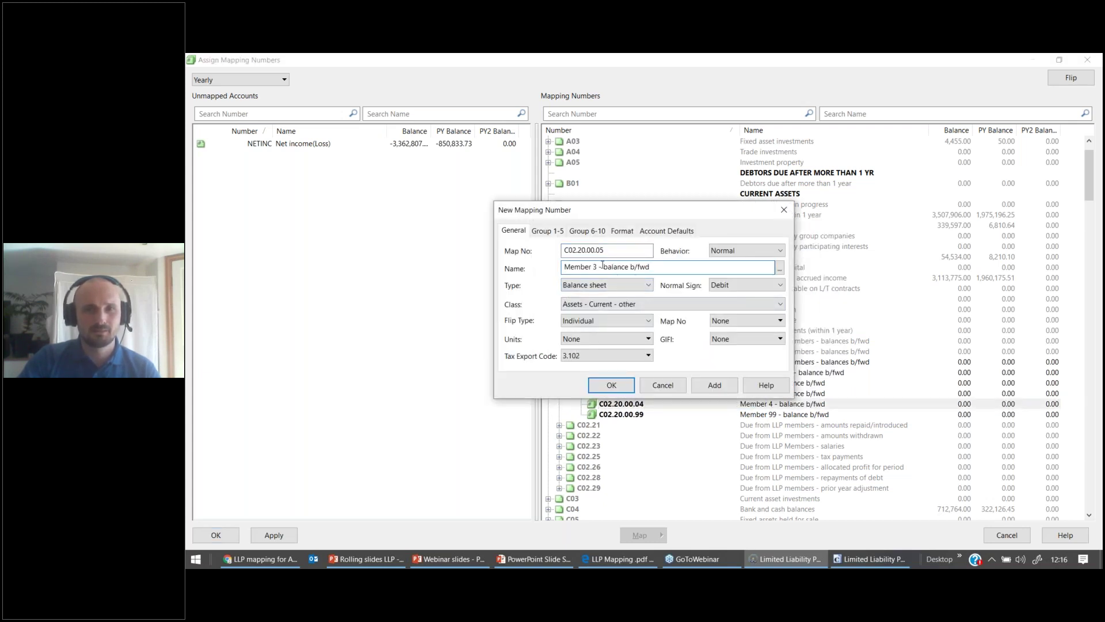
{"action": "left_click", "coordinate": [594, 267]}
{"action": "key", "text": "Delete"}
{"action": "type", "text": "5"}
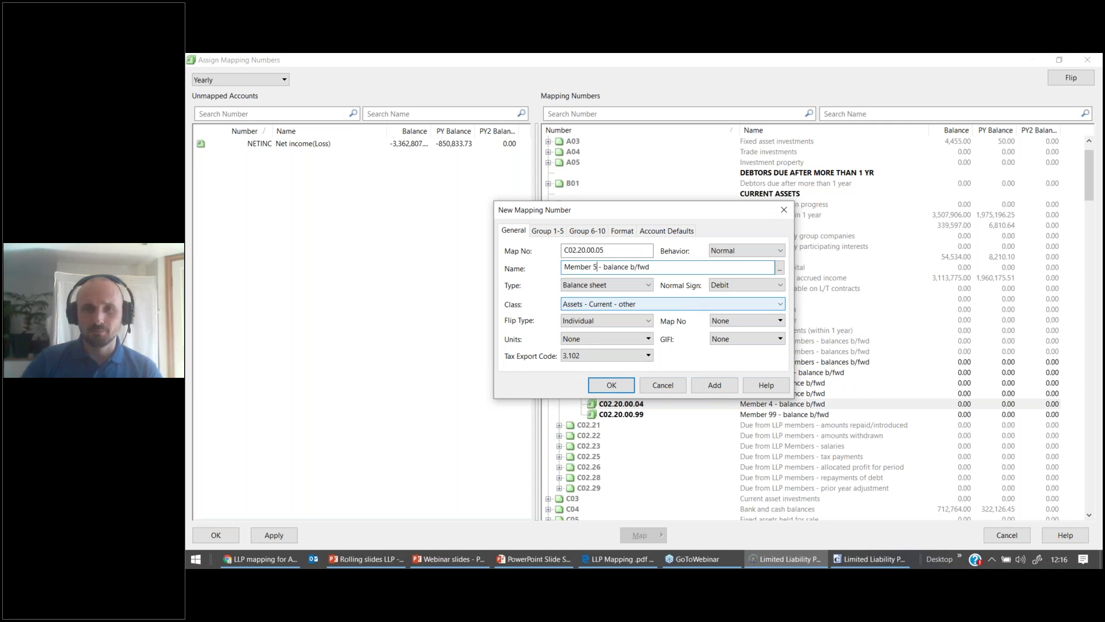
{"action": "left_click", "coordinate": [628, 387]}
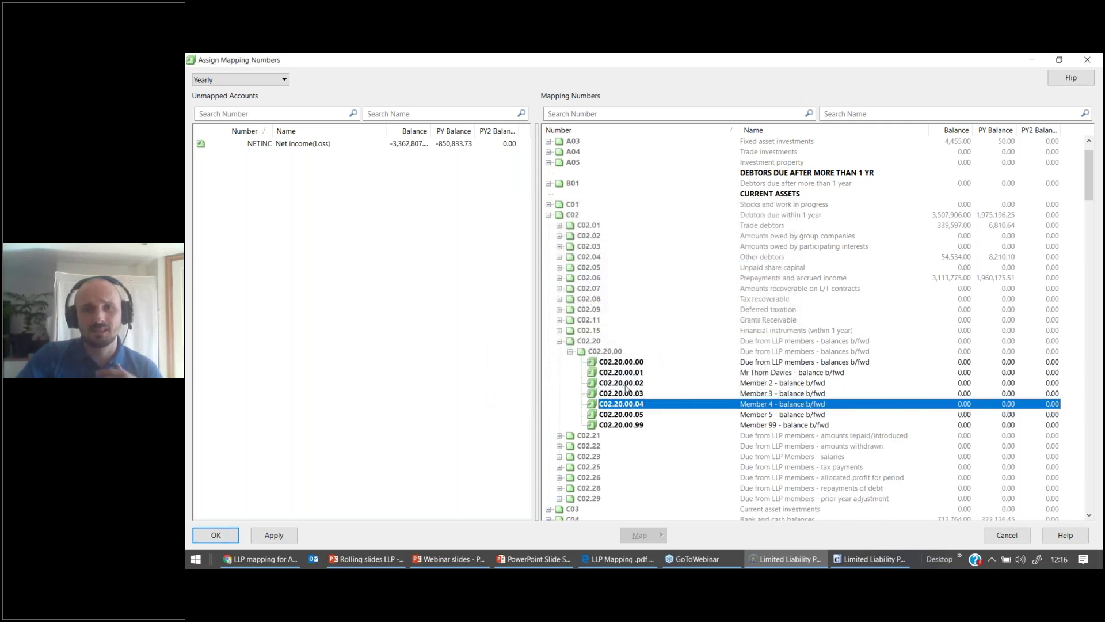
{"action": "left_click", "coordinate": [656, 416]}
{"action": "right_click", "coordinate": [655, 417]}
{"action": "left_click", "coordinate": [633, 415]}
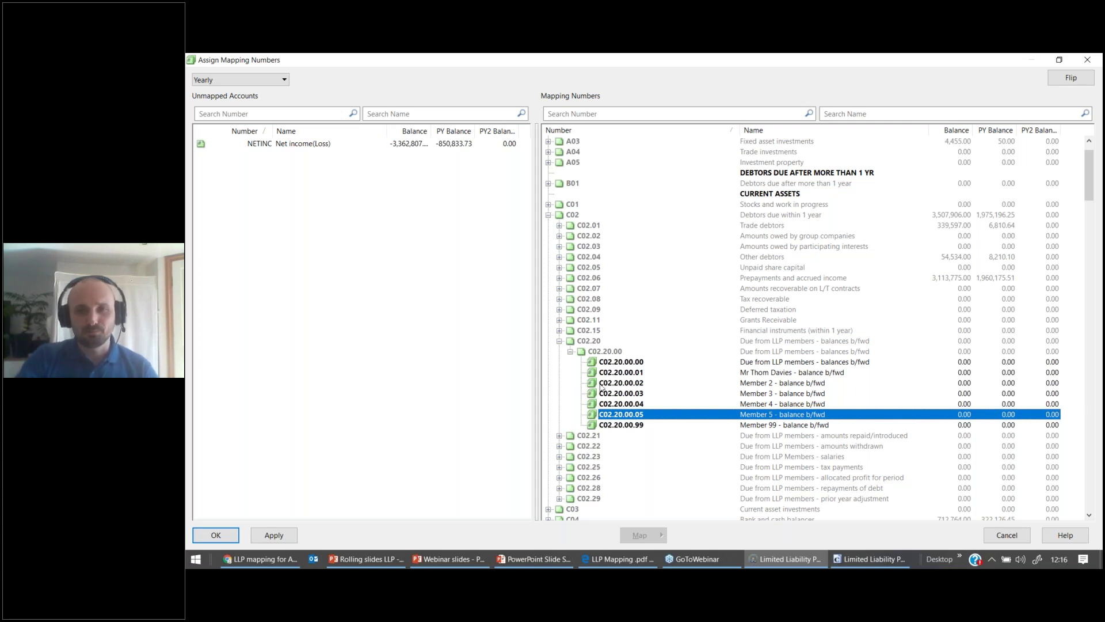
{"action": "scroll", "coordinate": [738, 407], "scroll_direction": "down", "scroll_amount": 1}
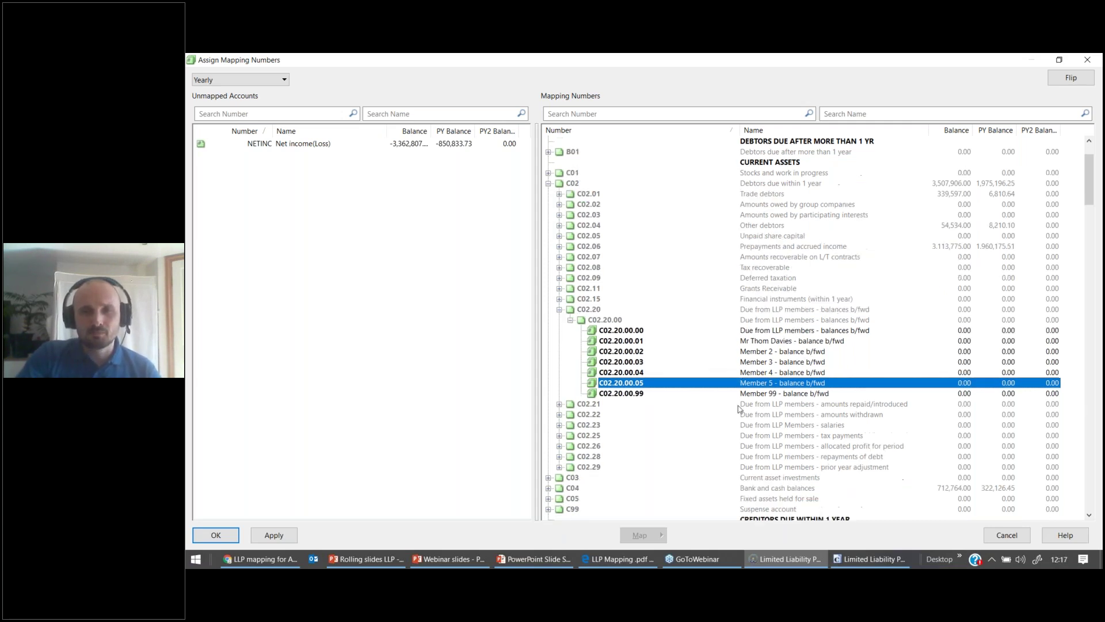
{"action": "right_click", "coordinate": [667, 388]}
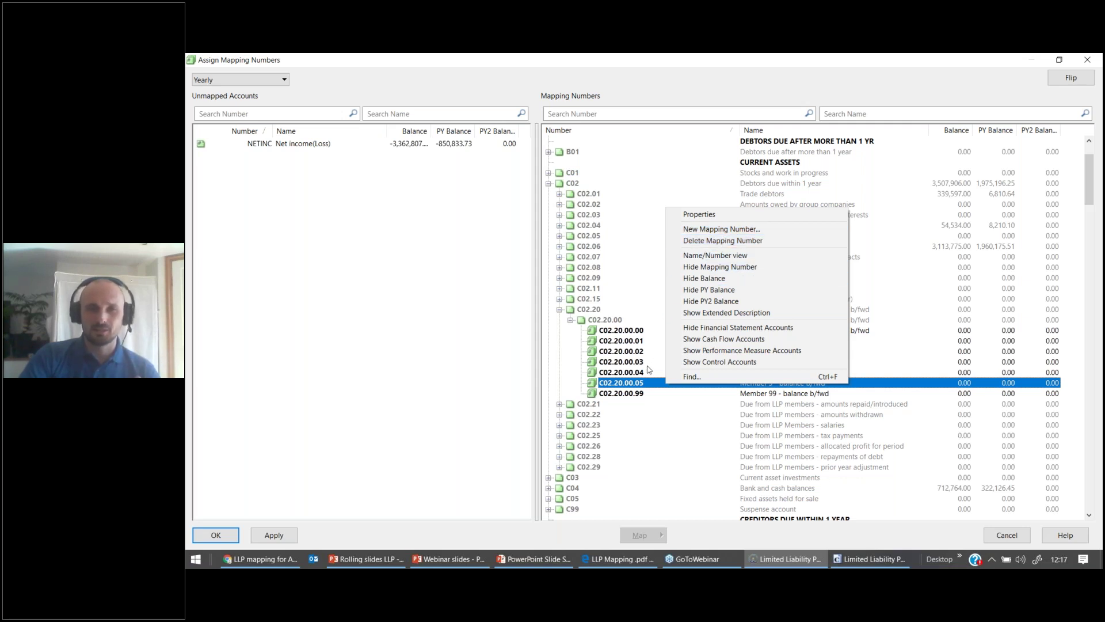
{"action": "right_click", "coordinate": [638, 383]}
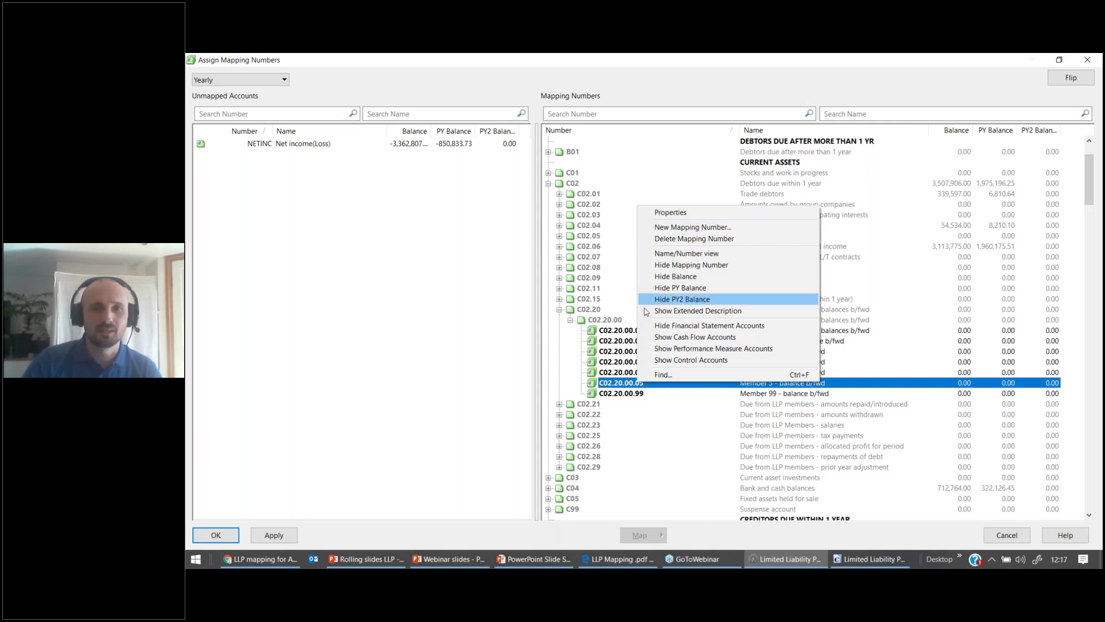
{"action": "left_click", "coordinate": [613, 351]}
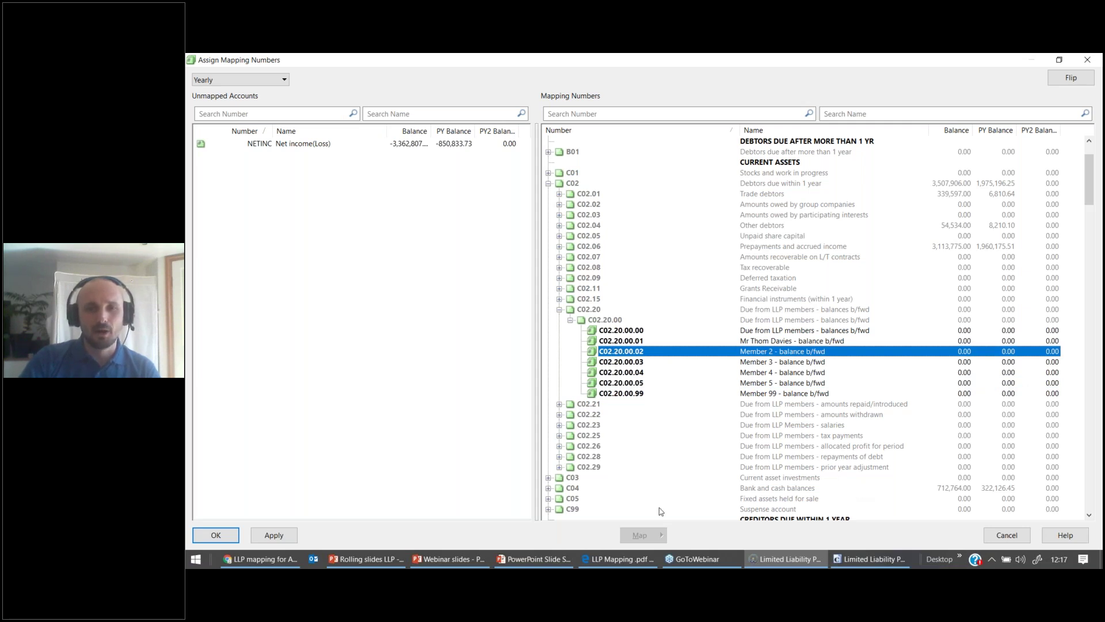
Close the mapping number assignment without saving the changes to the account mappings
{"action": "left_click", "coordinate": [1090, 60]}
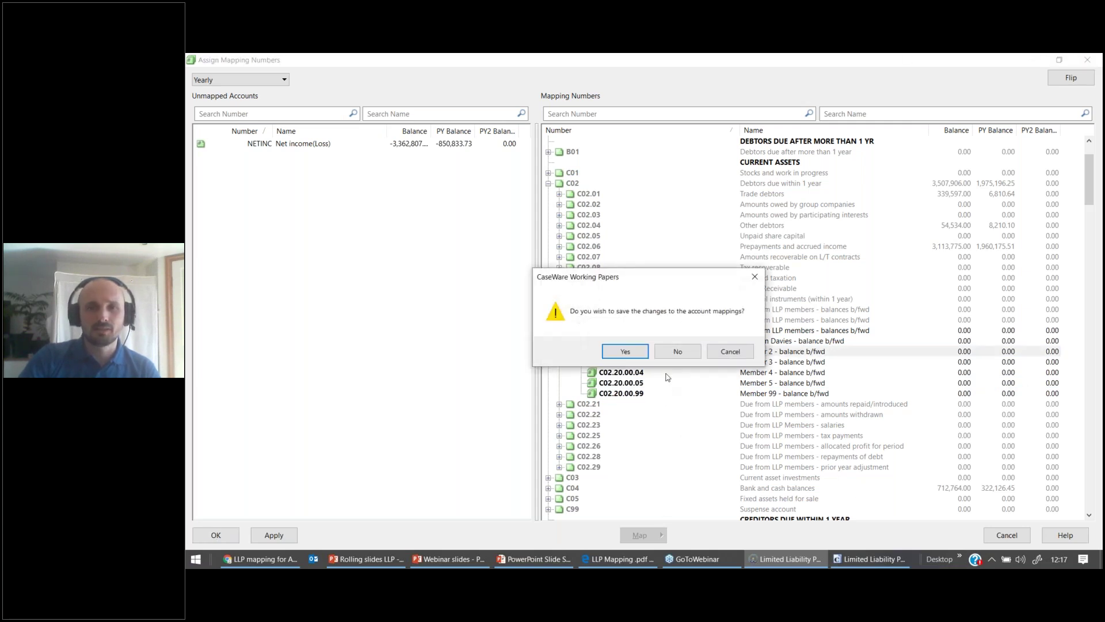
{"action": "left_click", "coordinate": [671, 358]}
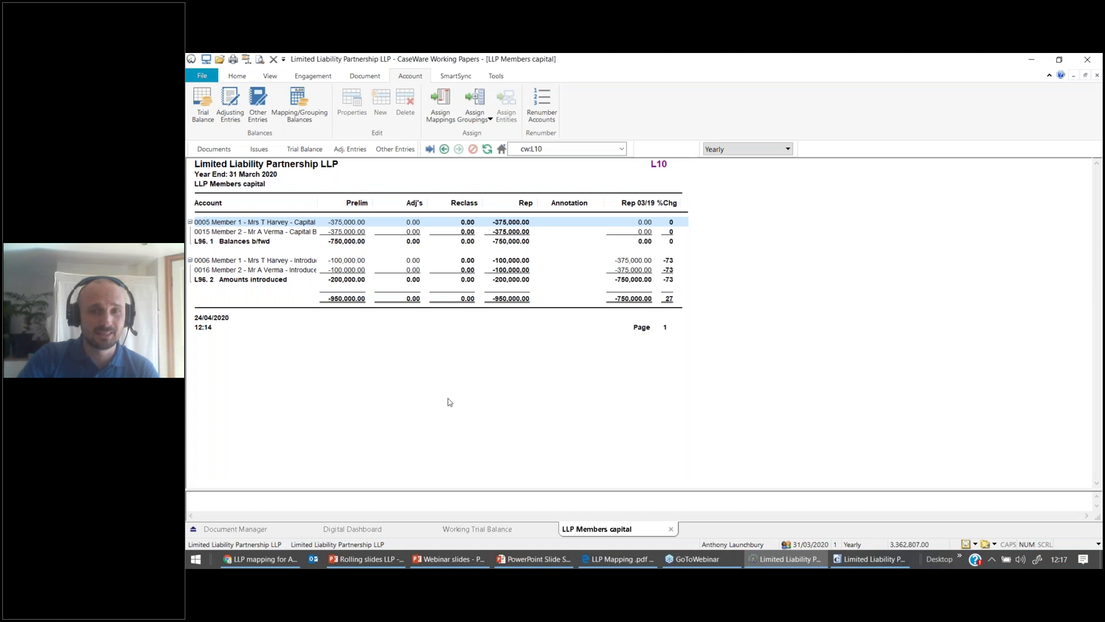
Switch to the PowerPoint slide show and advance from the Due to members slide to the one on populating specific LLP disclosure
{"action": "left_click", "coordinate": [561, 560]}
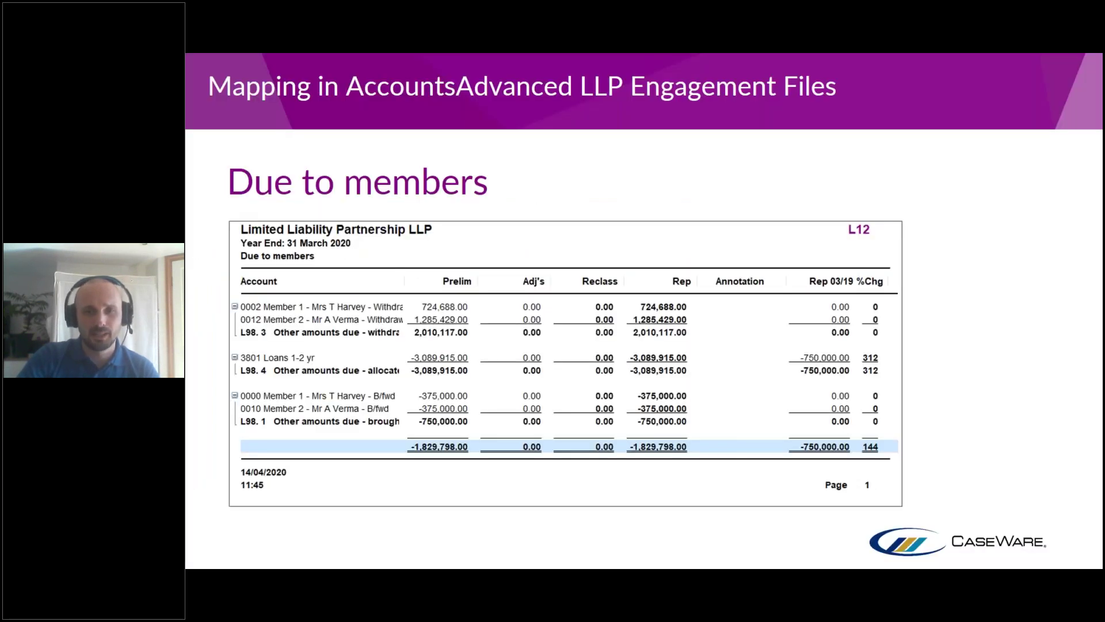
{"action": "key", "text": "Right"}
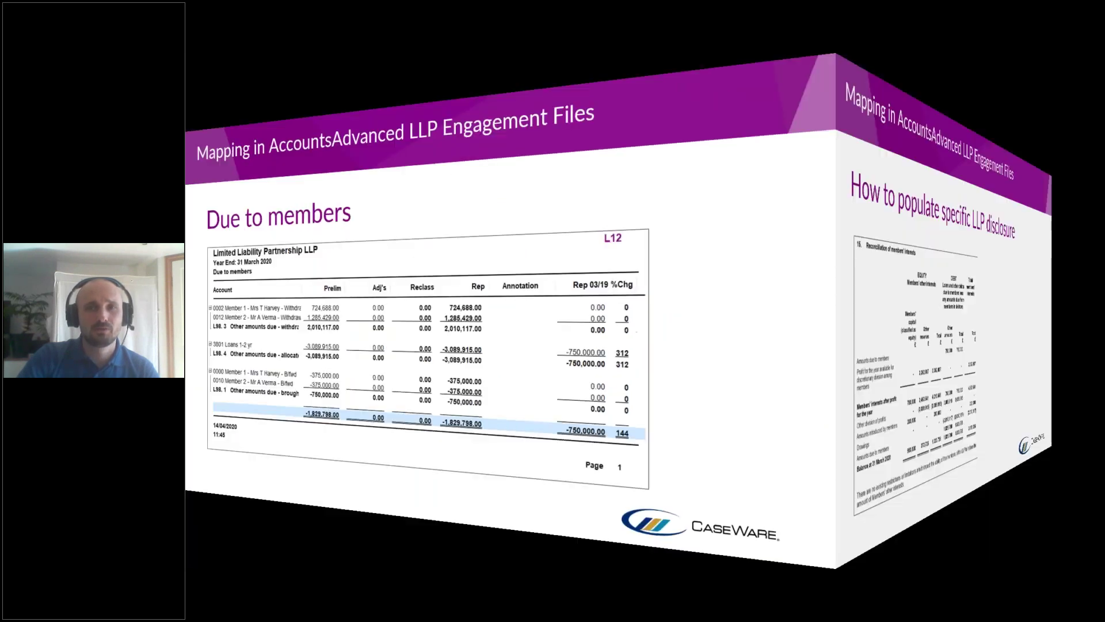
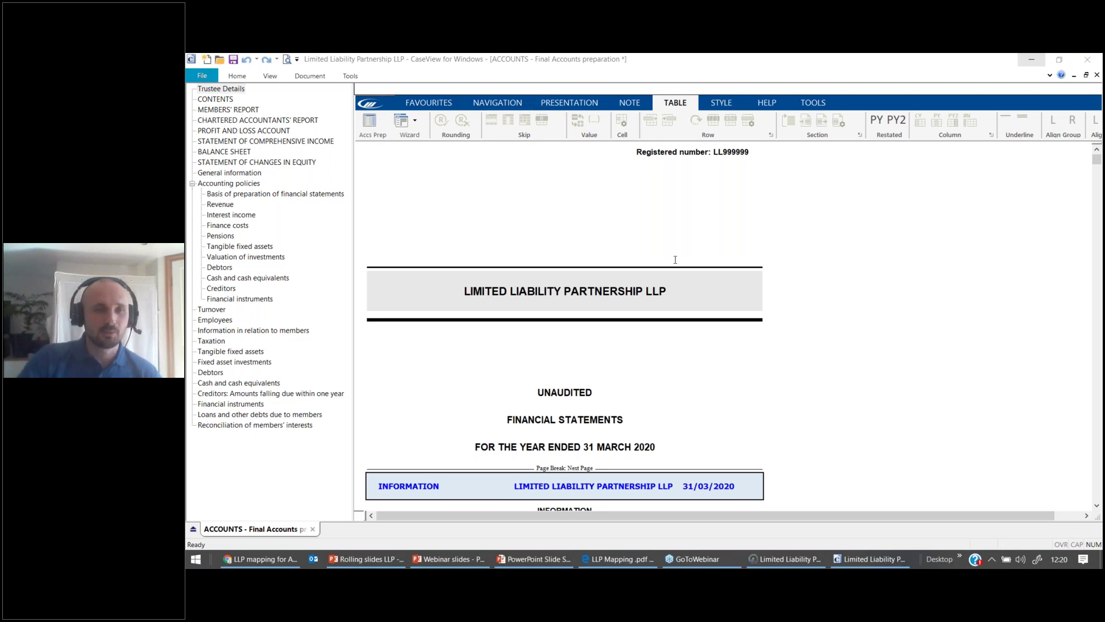
Turn on the prior year table in the table options of the Reconciliation of members' interests note
{"action": "left_click", "coordinate": [252, 427]}
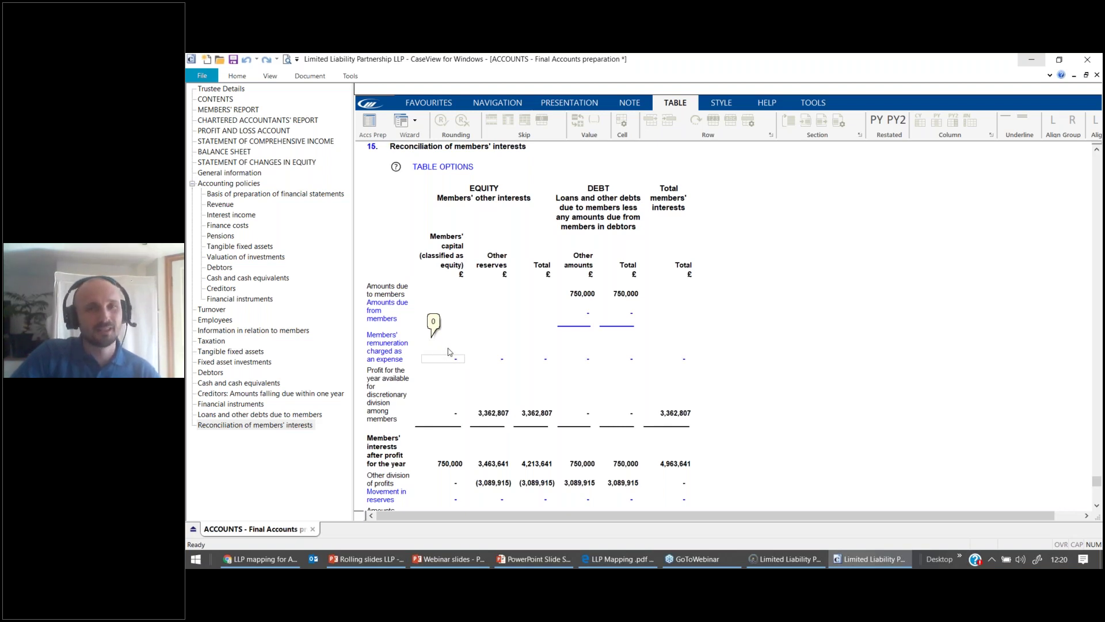
{"action": "scroll", "coordinate": [493, 341], "scroll_direction": "down", "scroll_amount": 1}
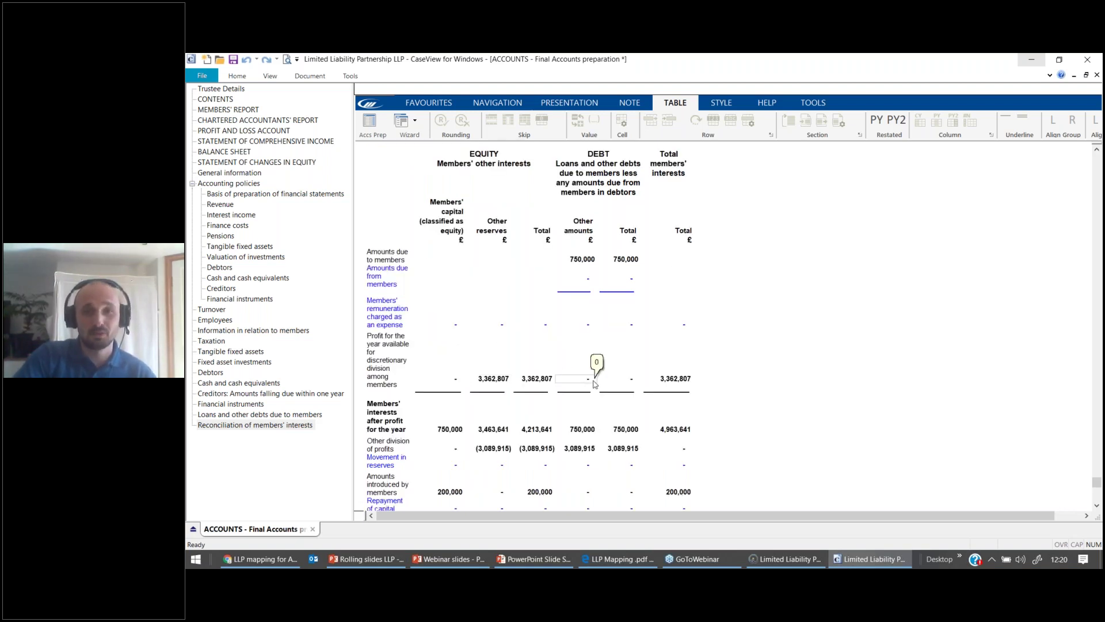
{"action": "scroll", "coordinate": [595, 384], "scroll_direction": "up", "scroll_amount": 2}
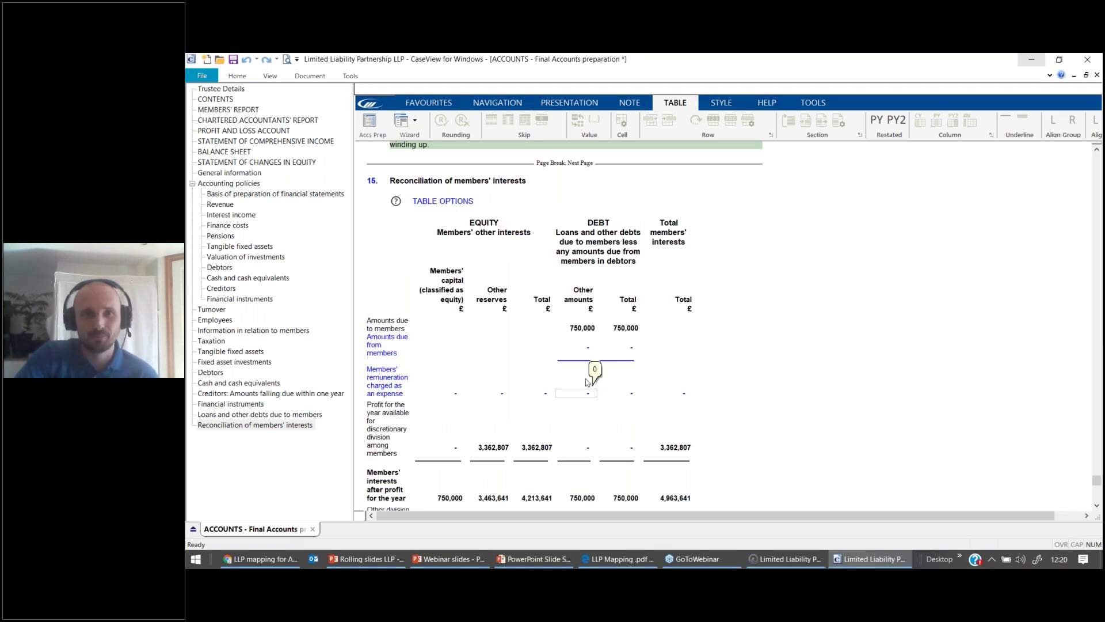
{"action": "left_click", "coordinate": [395, 204]}
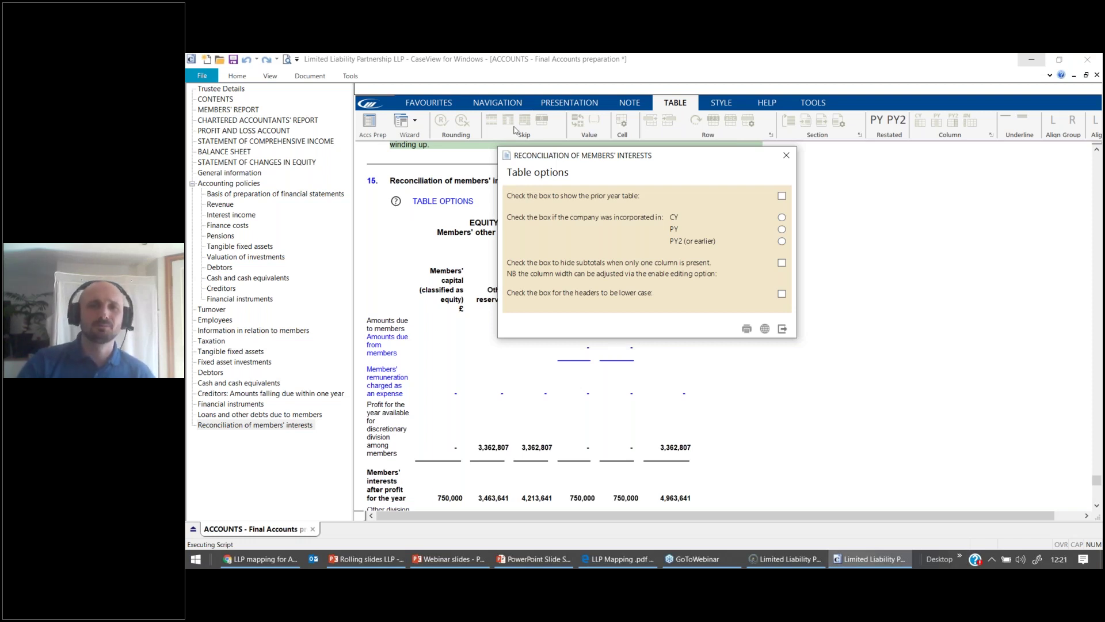
{"action": "left_click", "coordinate": [782, 197]}
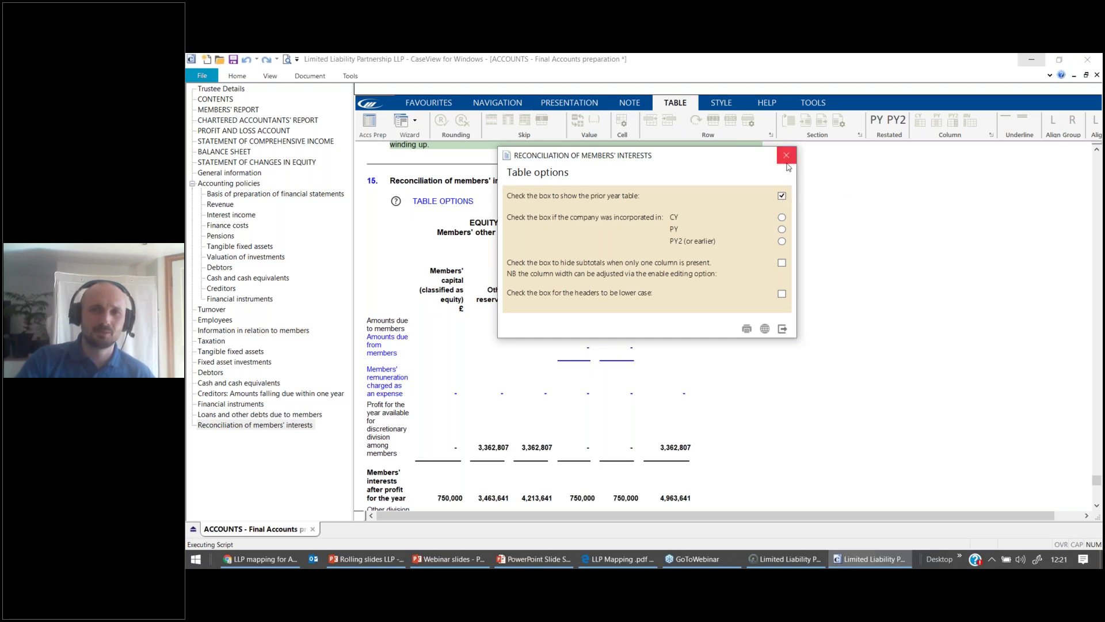
{"action": "left_click", "coordinate": [782, 329]}
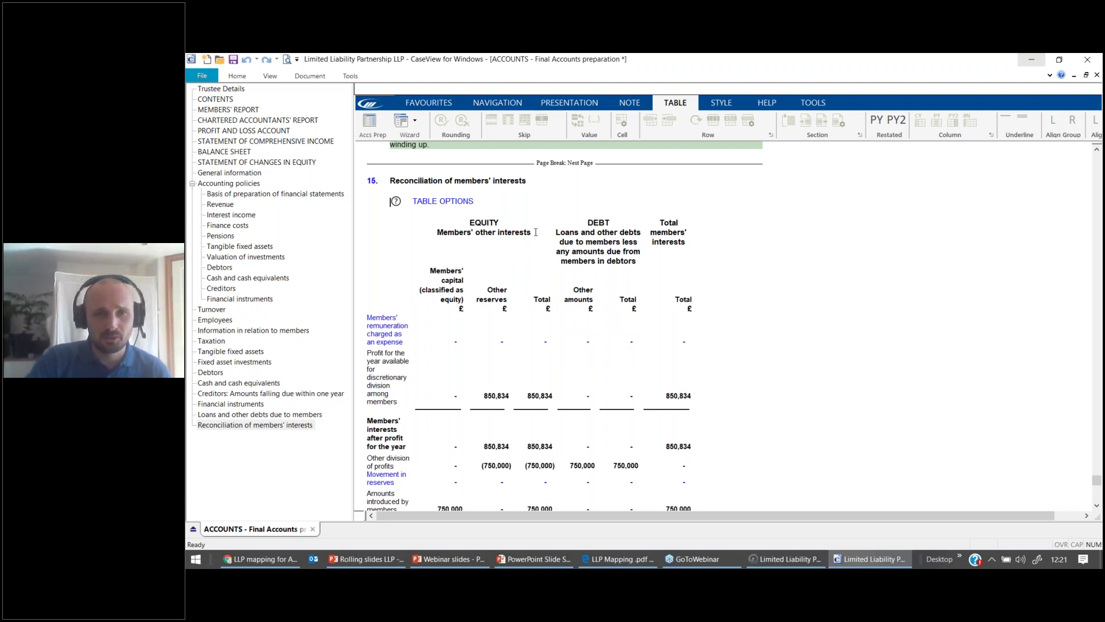
Examine the prior year and current year movements in the members' interests table, including the balance at 31 March 2019 and the Drawings row
{"action": "scroll", "coordinate": [536, 233], "scroll_direction": "down", "scroll_amount": 6}
{"action": "scroll", "coordinate": [535, 233], "scroll_direction": "down", "scroll_amount": 6}
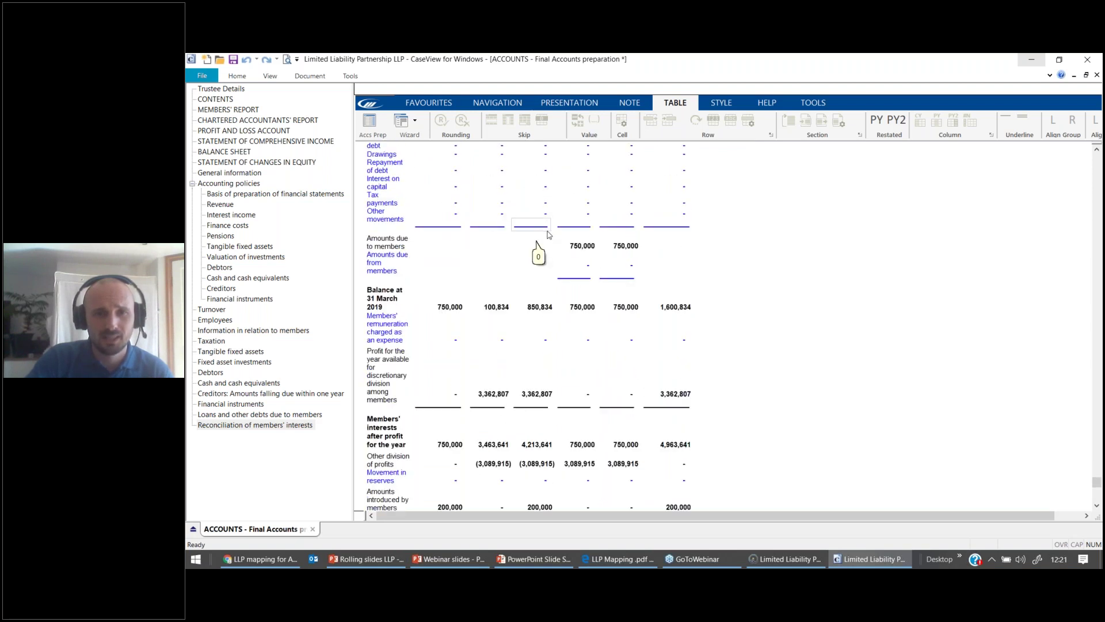
{"action": "left_click", "coordinate": [541, 308]}
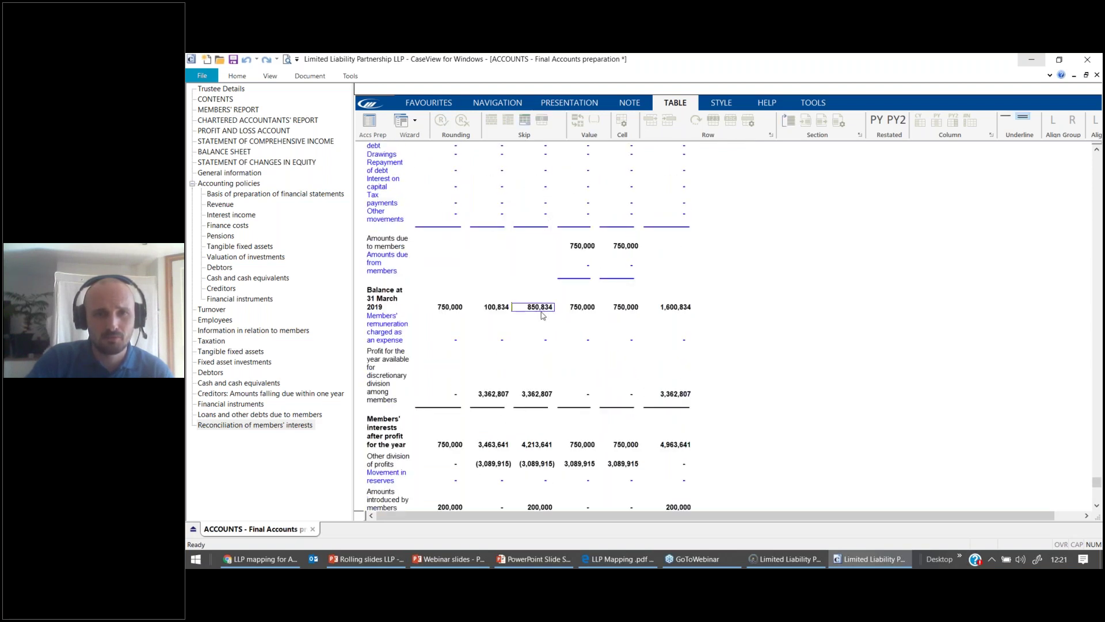
{"action": "scroll", "coordinate": [543, 315], "scroll_direction": "up", "scroll_amount": 9}
{"action": "left_click", "coordinate": [535, 295]}
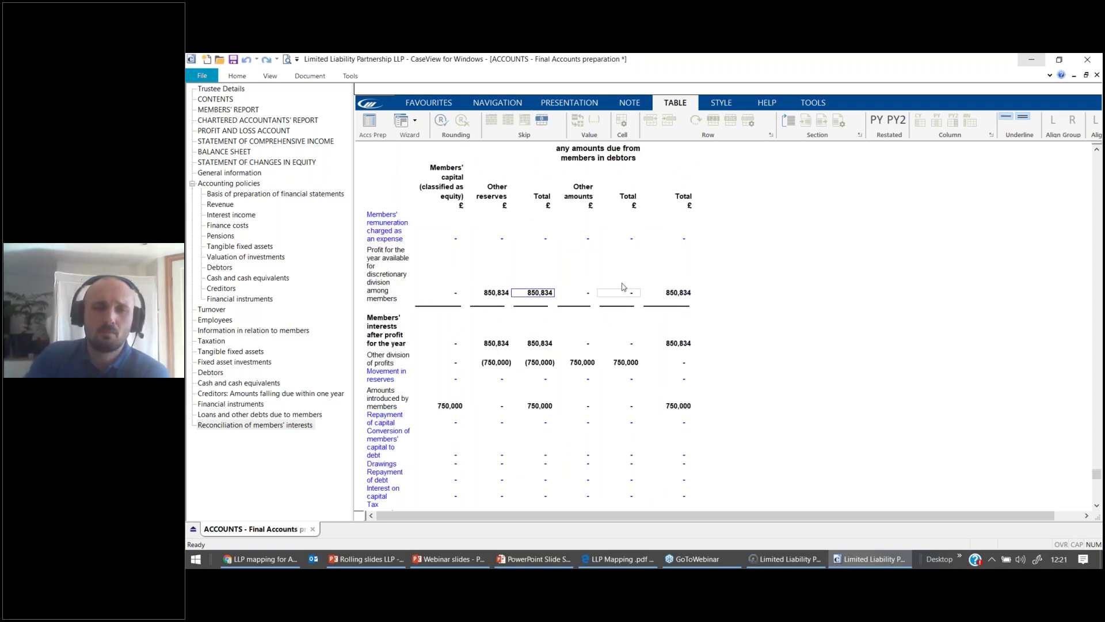
{"action": "scroll", "coordinate": [571, 344], "scroll_direction": "down", "scroll_amount": 2}
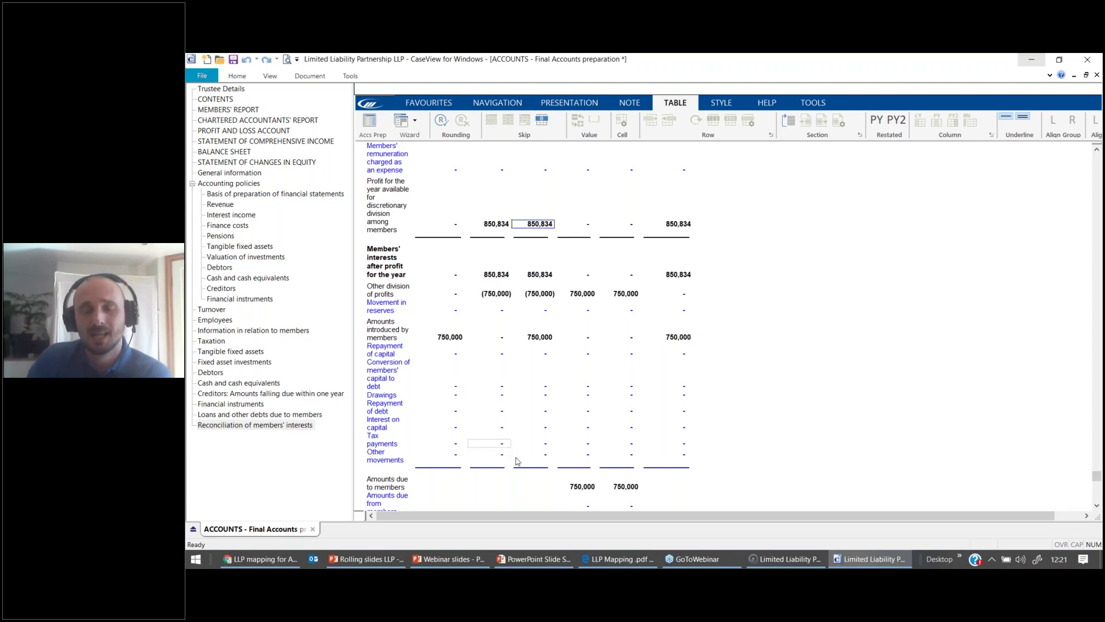
{"action": "scroll", "coordinate": [518, 460], "scroll_direction": "down", "scroll_amount": 7}
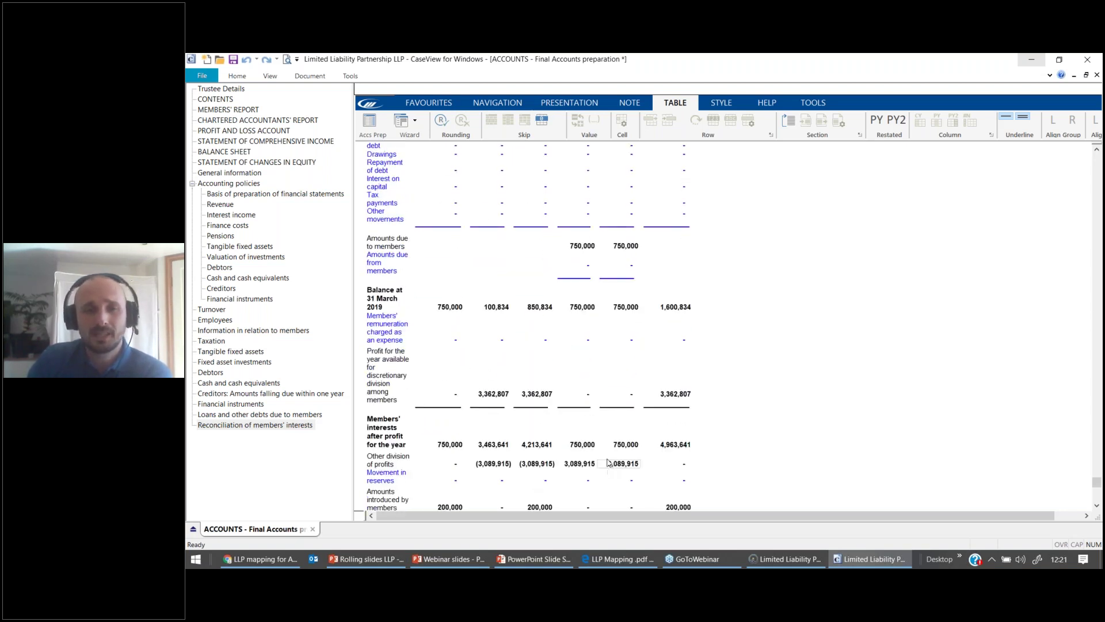
{"action": "scroll", "coordinate": [609, 459], "scroll_direction": "down", "scroll_amount": 2}
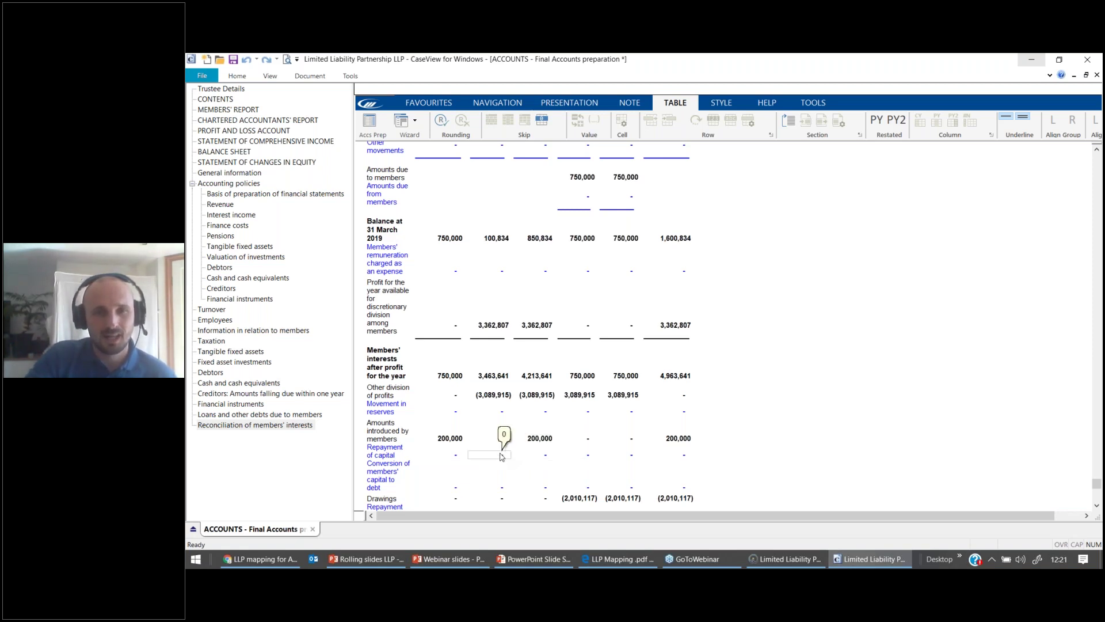
{"action": "scroll", "coordinate": [504, 455], "scroll_direction": "down", "scroll_amount": 3}
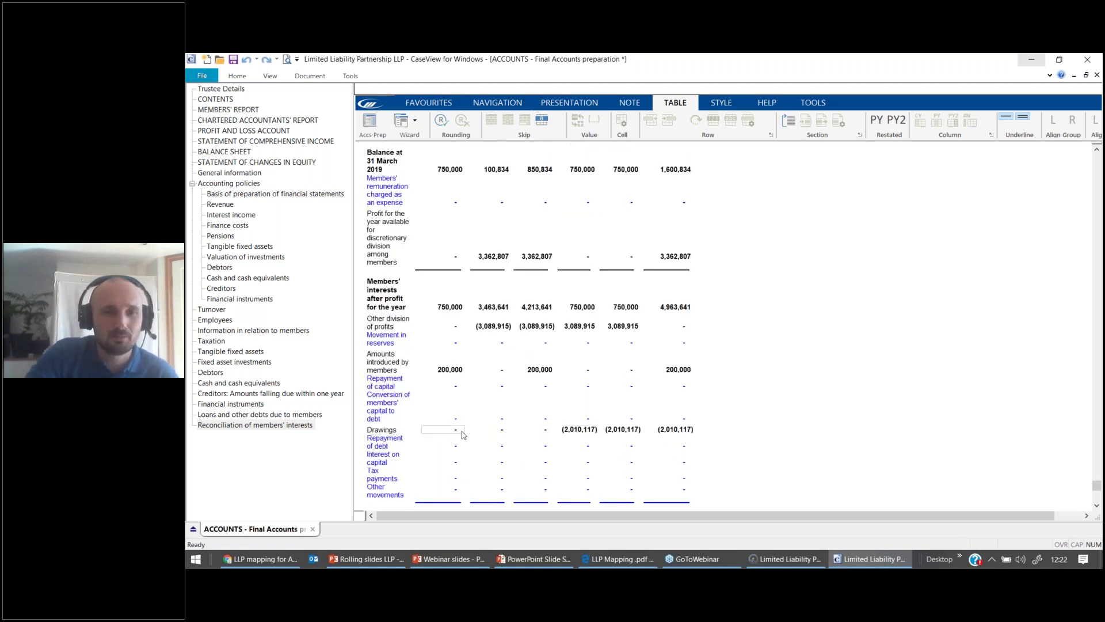
{"action": "scroll", "coordinate": [458, 433], "scroll_direction": "up", "scroll_amount": 20}
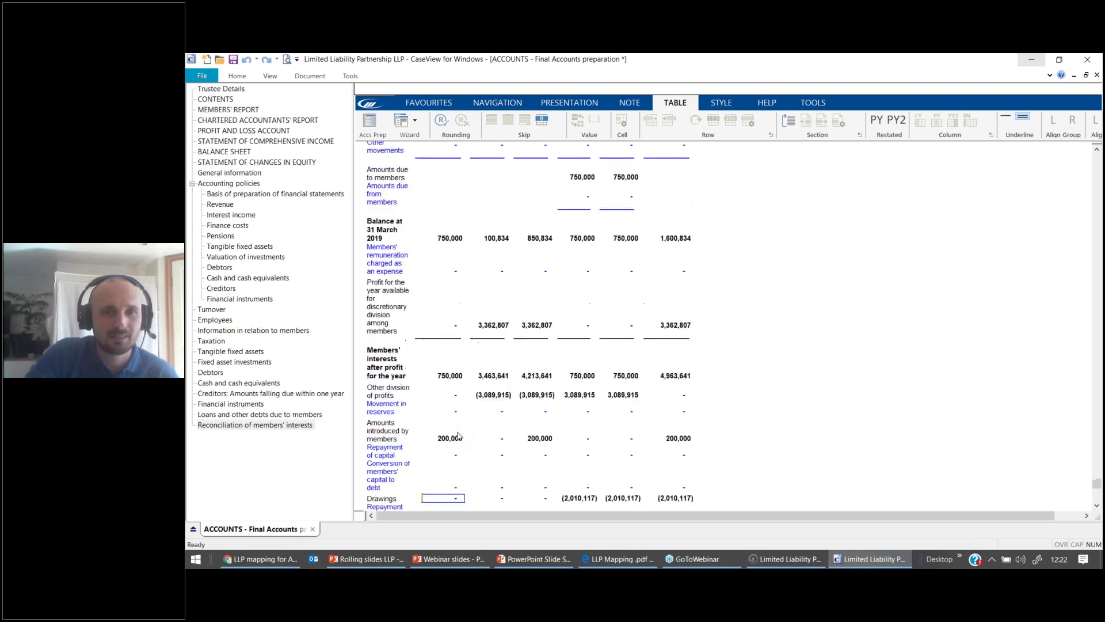
{"action": "scroll", "coordinate": [459, 435], "scroll_direction": "up", "scroll_amount": 2}
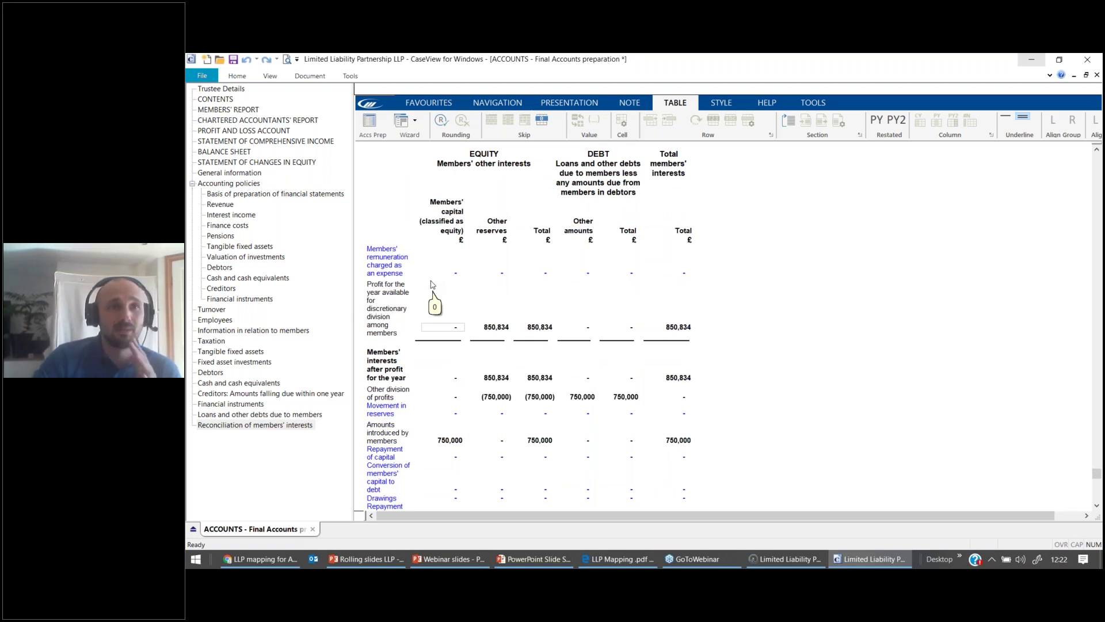
{"action": "scroll", "coordinate": [455, 357], "scroll_direction": "down", "scroll_amount": 7}
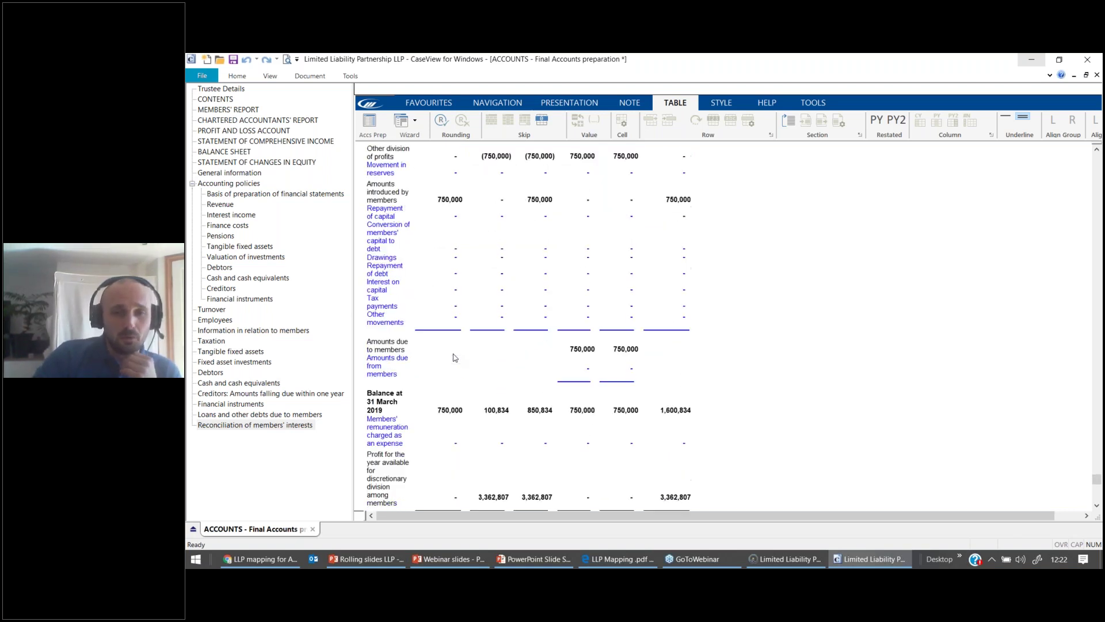
{"action": "scroll", "coordinate": [455, 358], "scroll_direction": "down", "scroll_amount": 5}
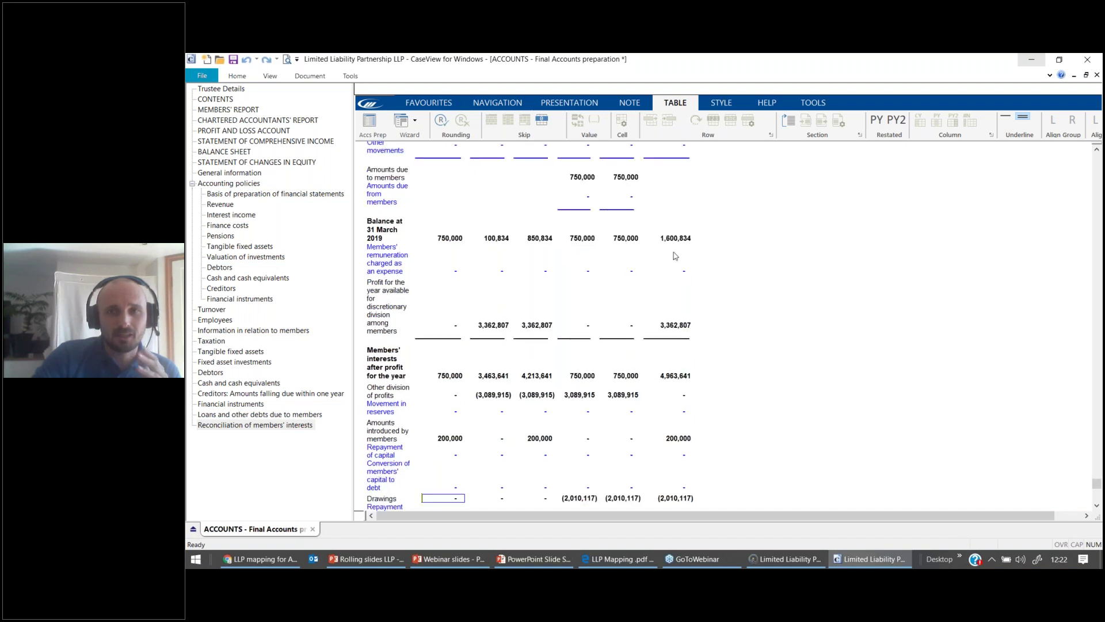
{"action": "left_click", "coordinate": [923, 97]}
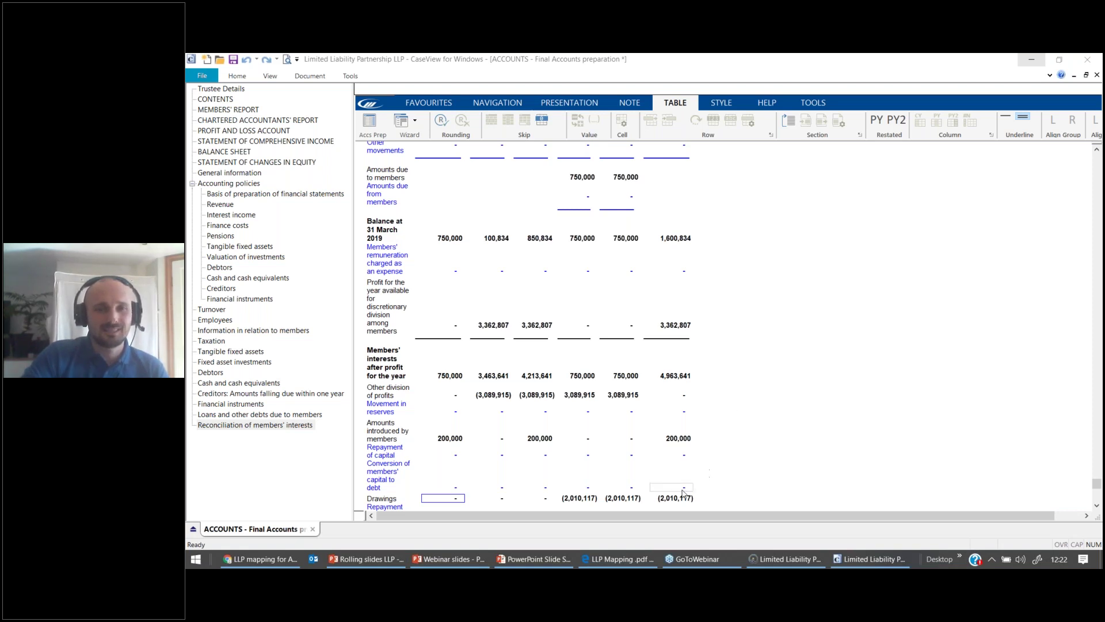
{"action": "scroll", "coordinate": [456, 467], "scroll_direction": "down", "scroll_amount": 1}
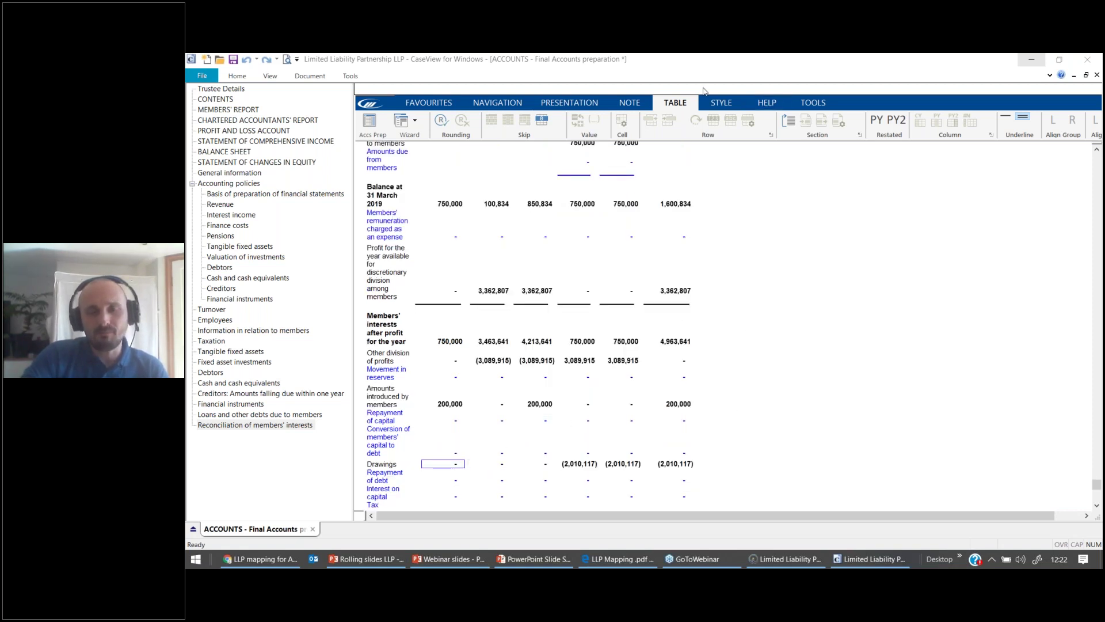
View the technical information for the Drawings cell in the Members' capital column, closing it when done
{"action": "left_click", "coordinate": [805, 106]}
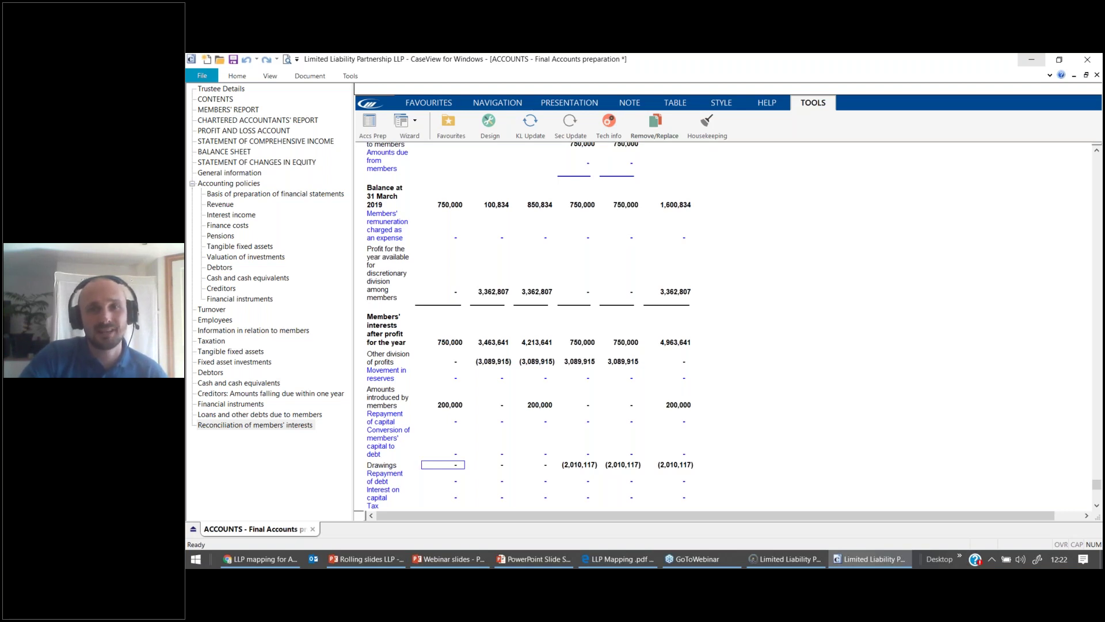
{"action": "left_click", "coordinate": [608, 126]}
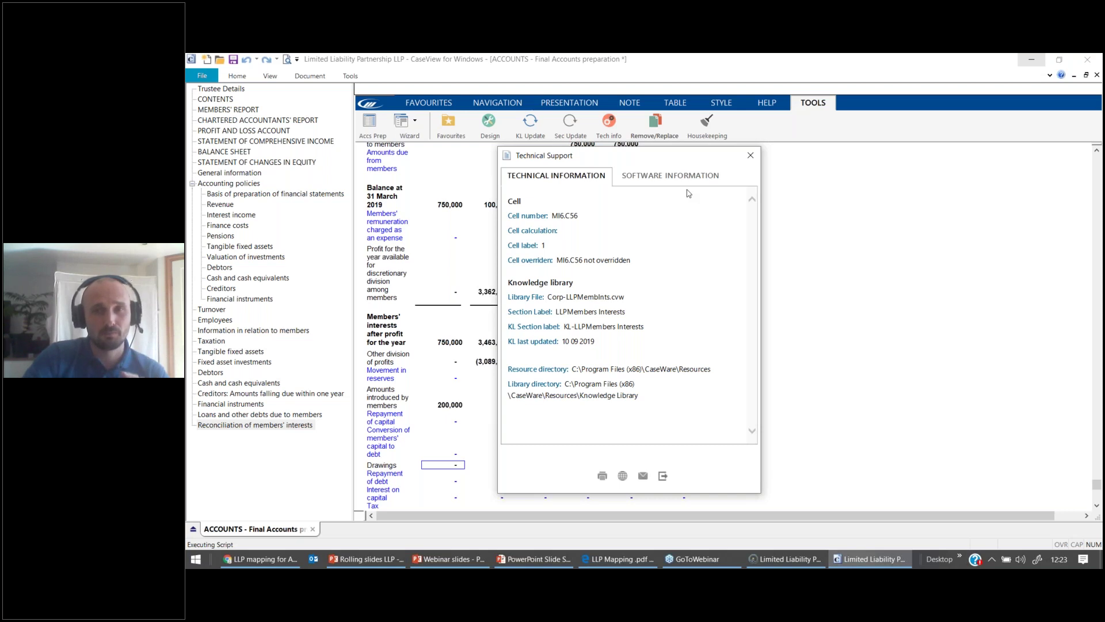
{"action": "left_click", "coordinate": [750, 155]}
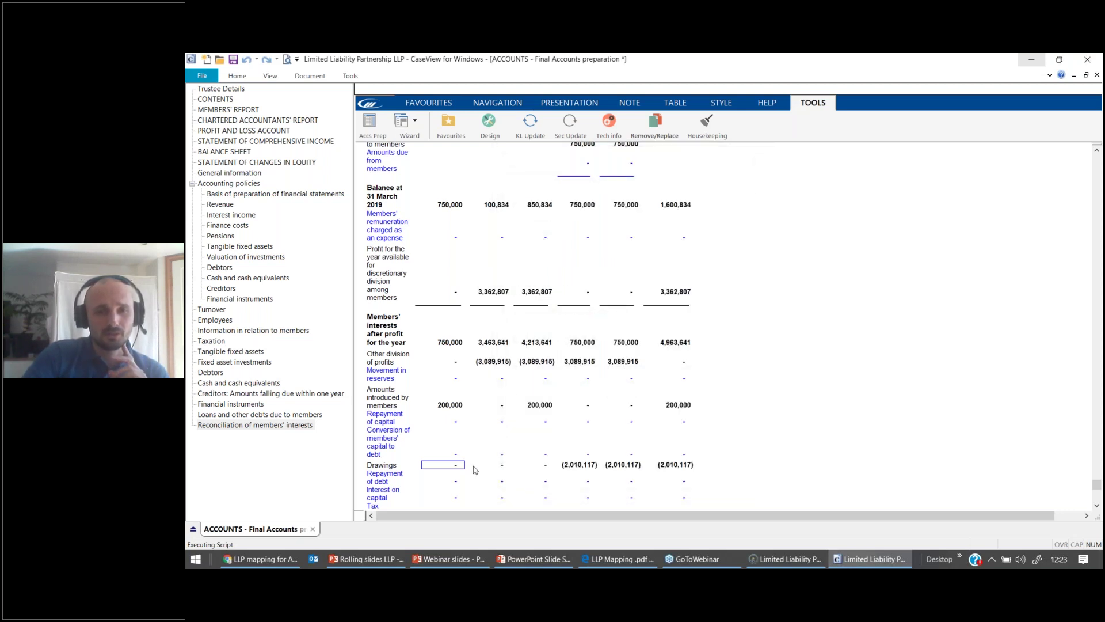
View the cell calculation in the technical information for the current year Drawings cell in the Other amounts column
{"action": "left_click", "coordinate": [615, 469]}
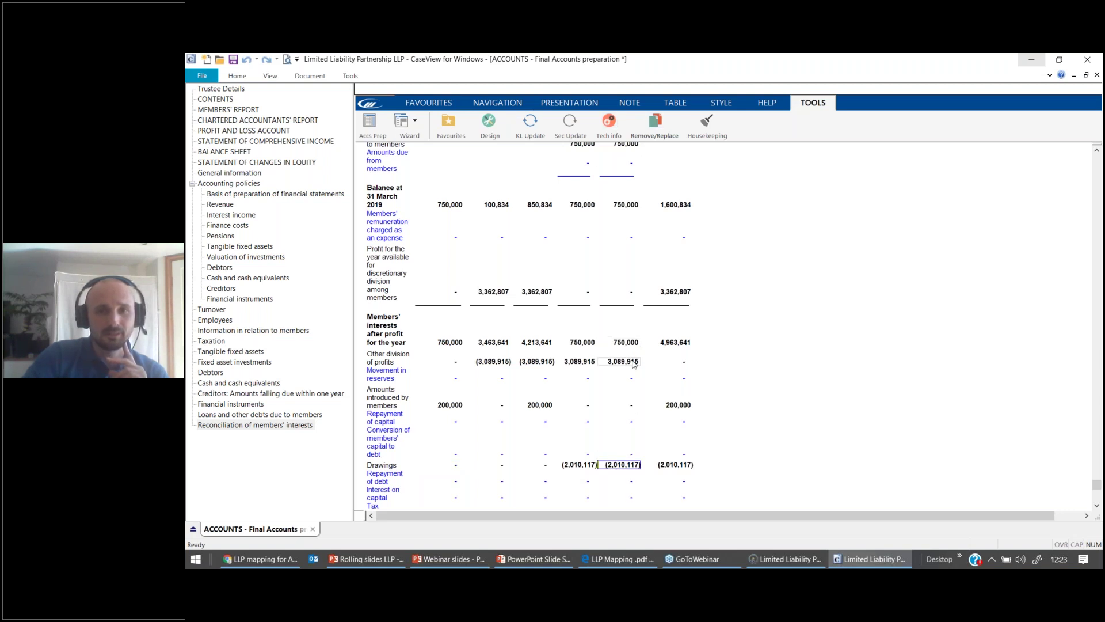
{"action": "scroll", "coordinate": [643, 314], "scroll_direction": "up", "scroll_amount": 10}
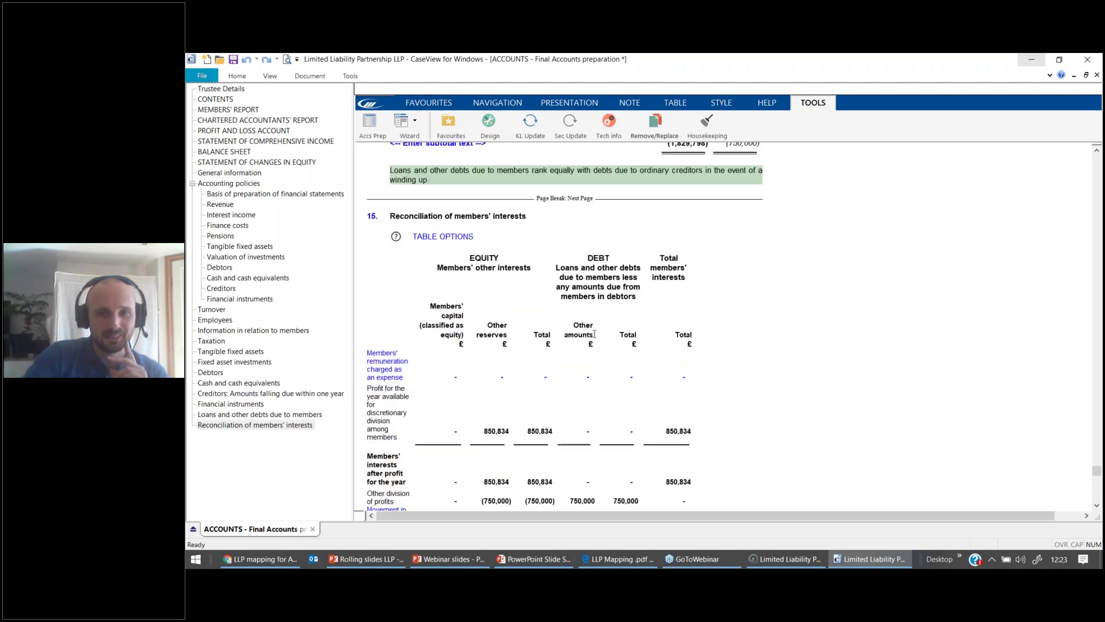
{"action": "scroll", "coordinate": [583, 343], "scroll_direction": "down", "scroll_amount": 10}
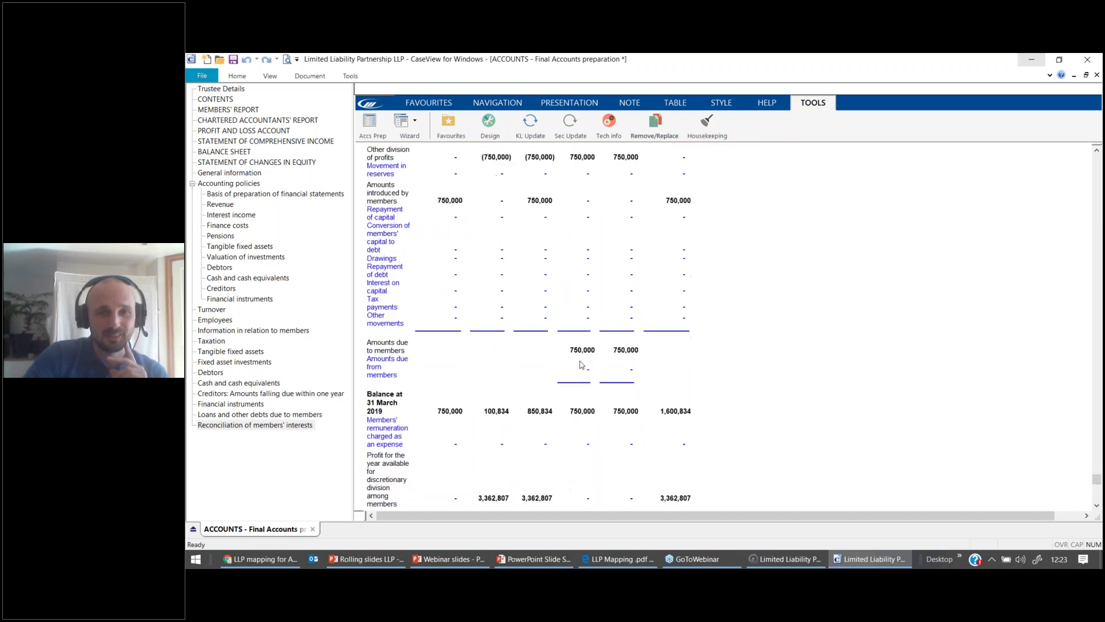
{"action": "left_click", "coordinate": [570, 431]}
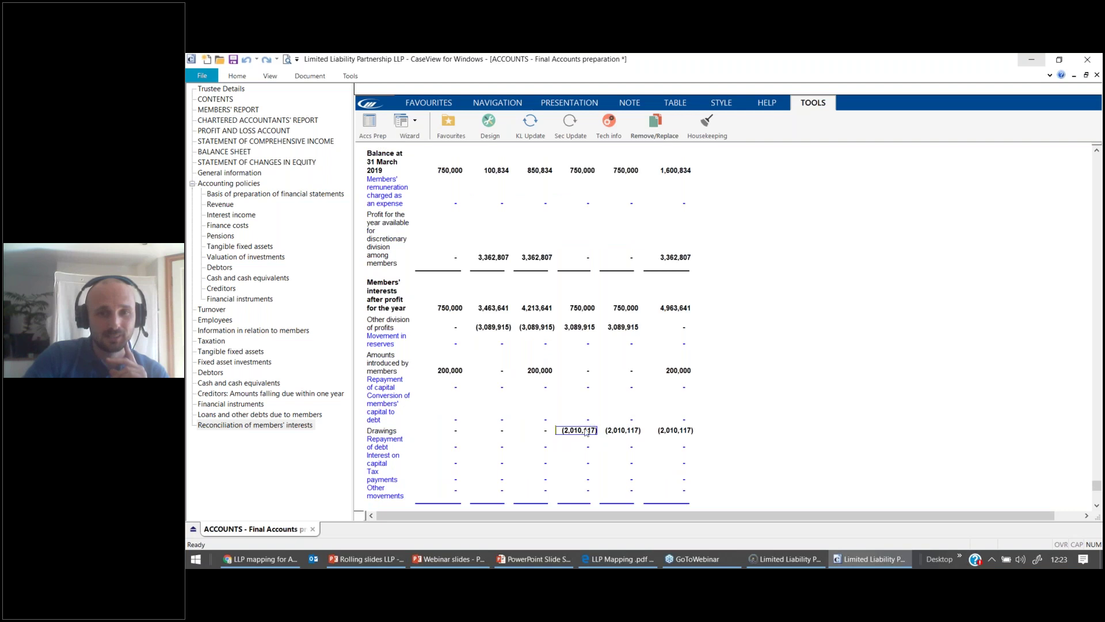
{"action": "left_click", "coordinate": [609, 122]}
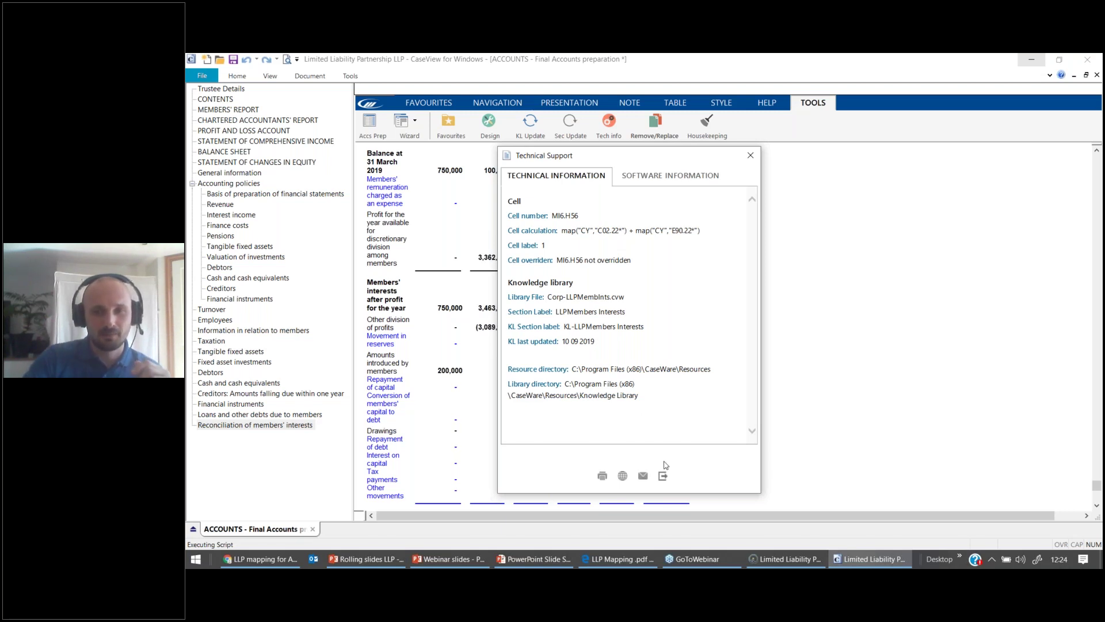
Switch to Working Papers, open the mapping number assignment and expand C02.22, amounts due from LLP members withdrawn, to its member-level numbers
{"action": "left_click", "coordinate": [786, 559]}
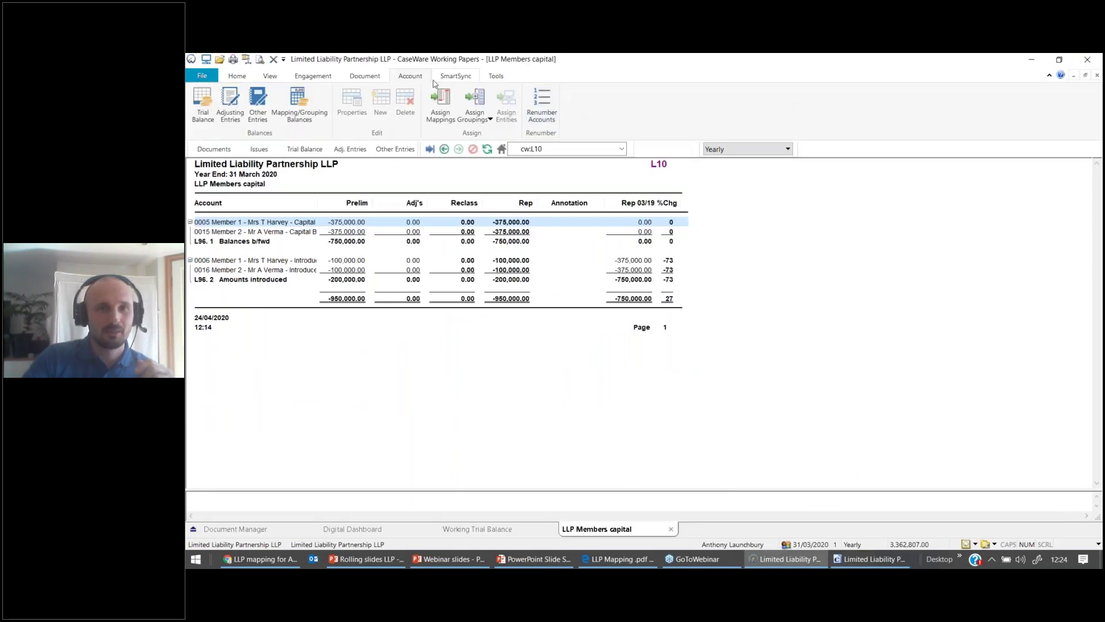
{"action": "left_click", "coordinate": [441, 113]}
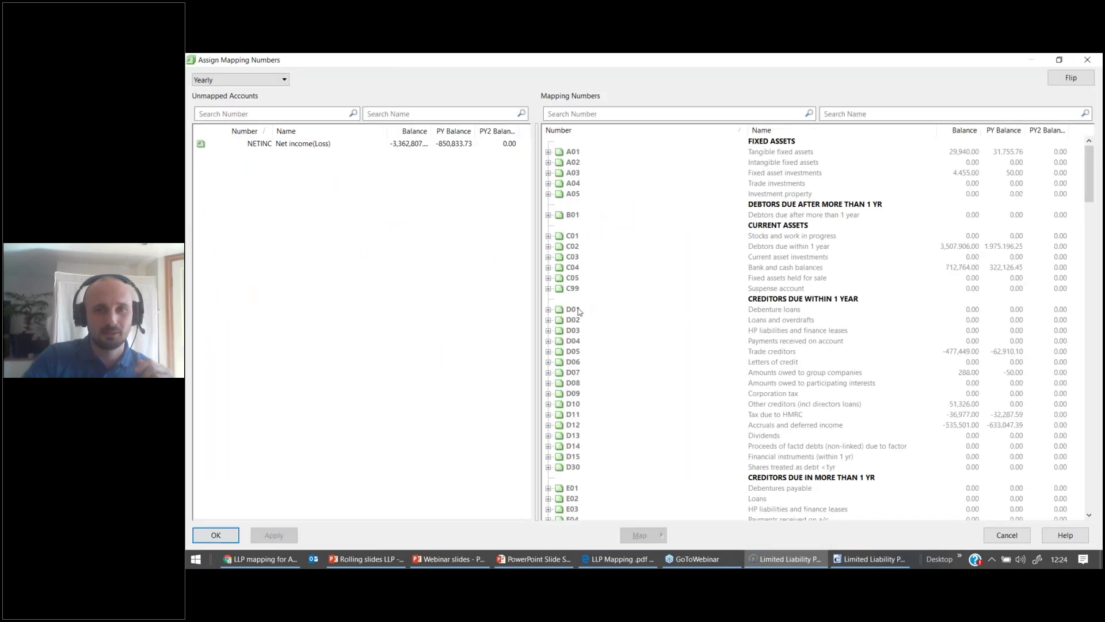
{"action": "left_click", "coordinate": [549, 246]}
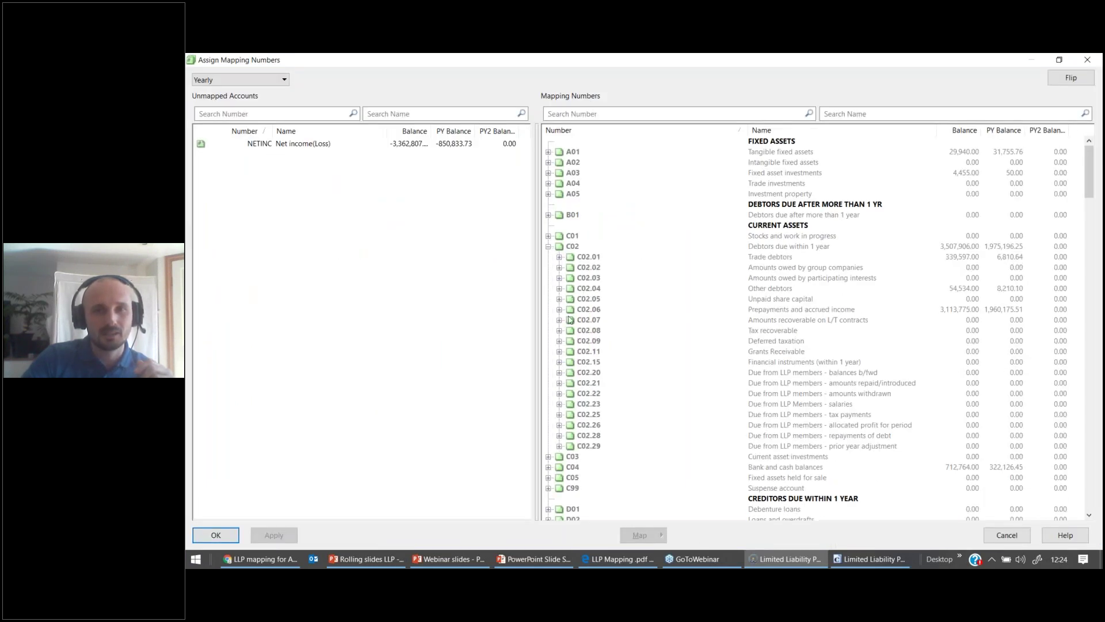
{"action": "left_click", "coordinate": [573, 395]}
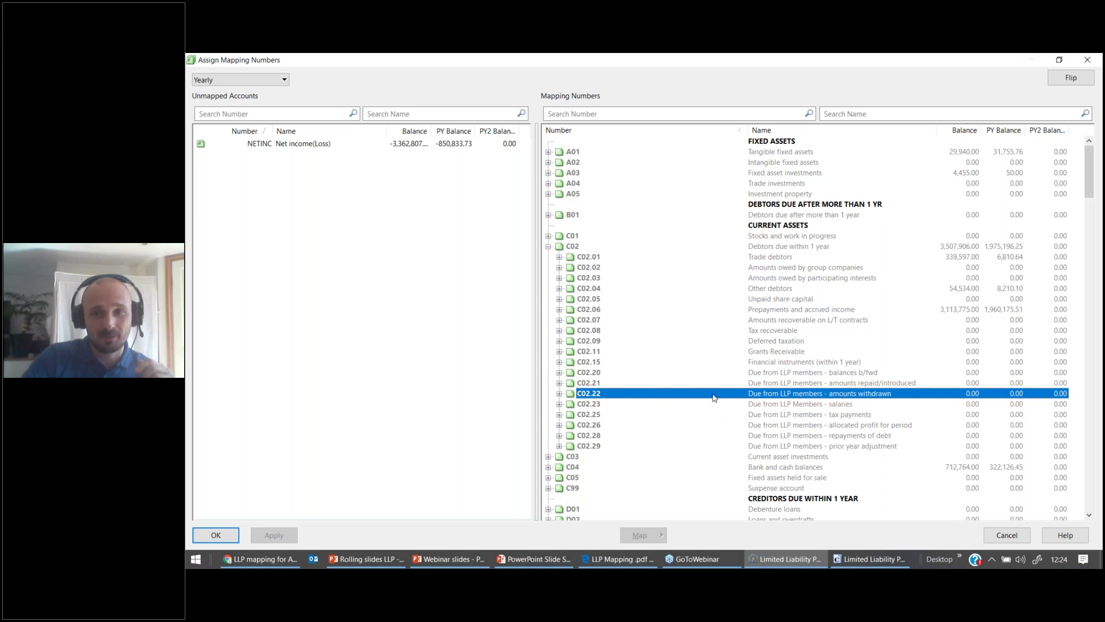
{"action": "left_click", "coordinate": [559, 394]}
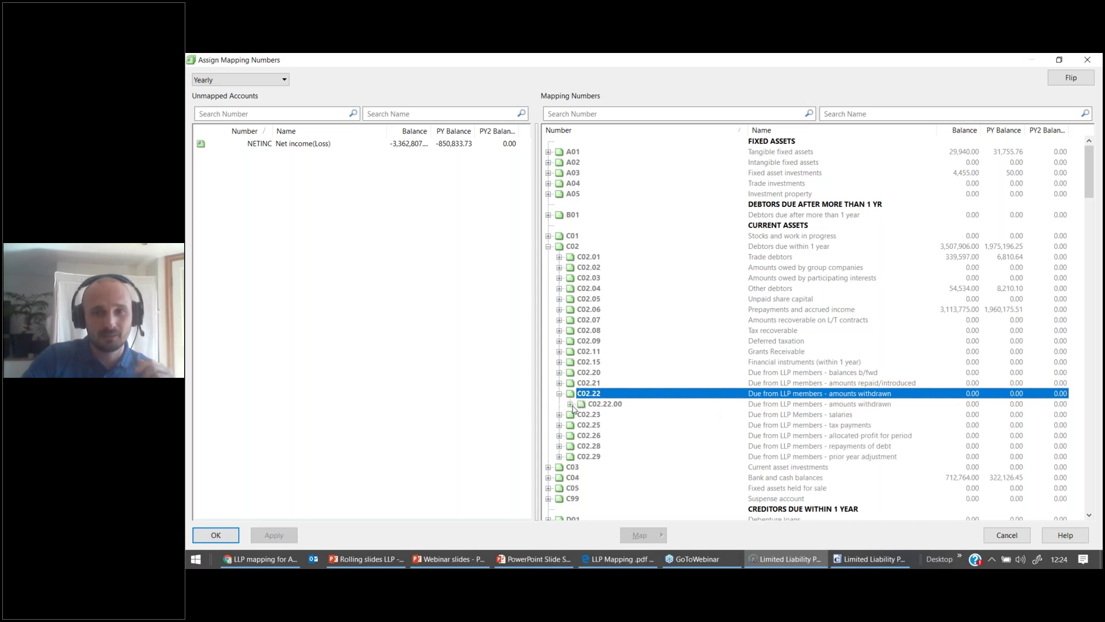
{"action": "left_click", "coordinate": [571, 404]}
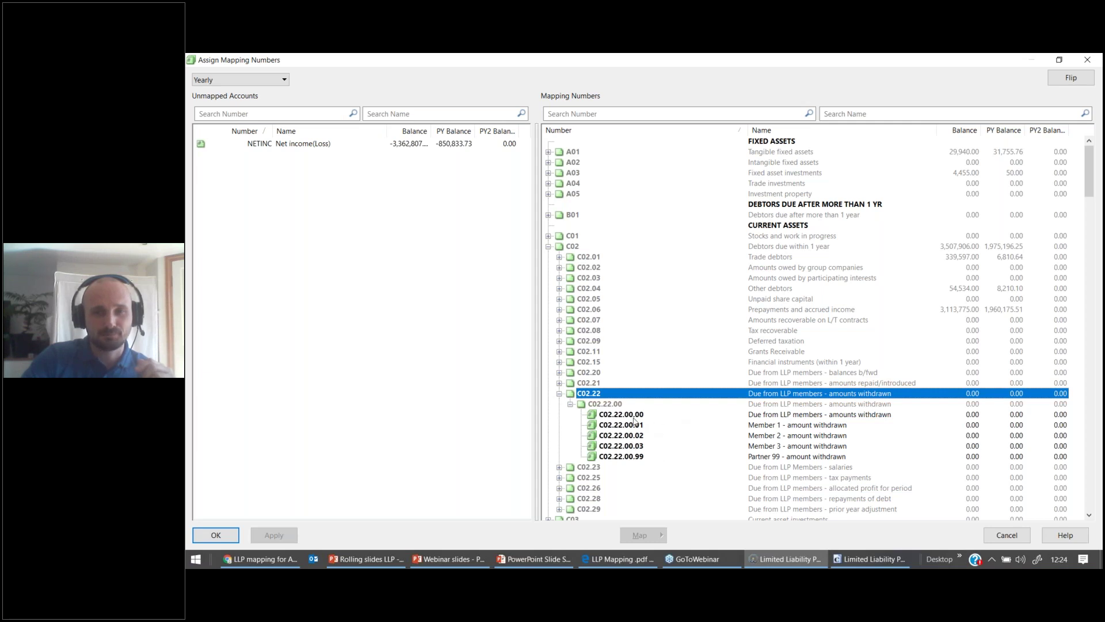
{"action": "left_click", "coordinate": [628, 423]}
{"action": "left_click", "coordinate": [629, 415]}
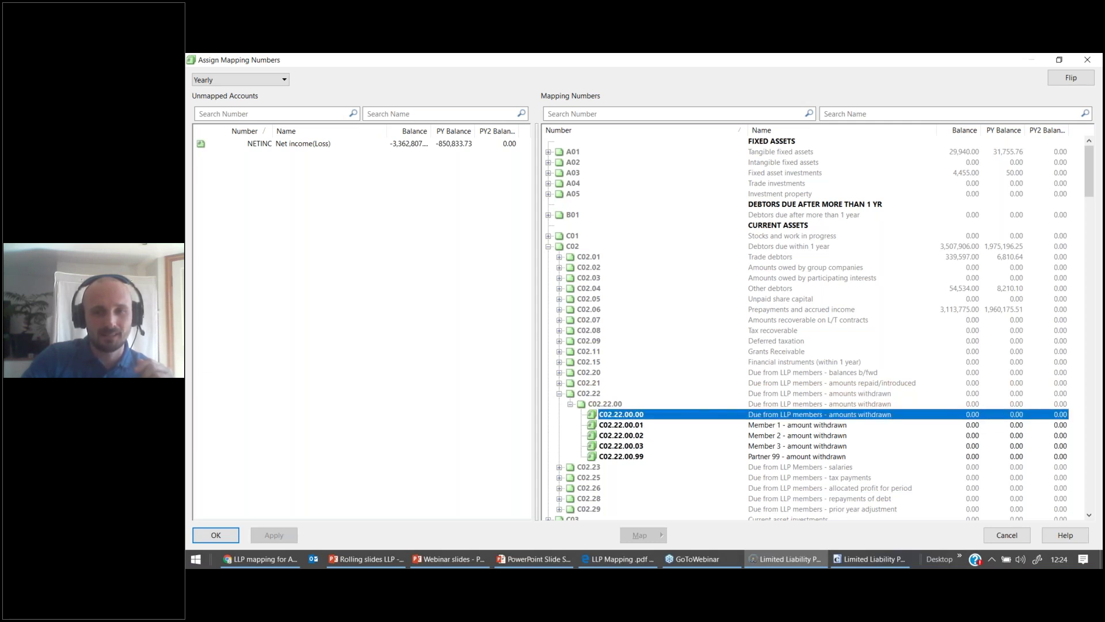
Recheck the Drawings cell calculation in the accounts, then locate E90.22, amounts withdrawn, under E90 in the mapping numbers
{"action": "left_click", "coordinate": [852, 560]}
{"action": "left_click_drag", "start_coordinate": [632, 161], "coordinate": [868, 170]}
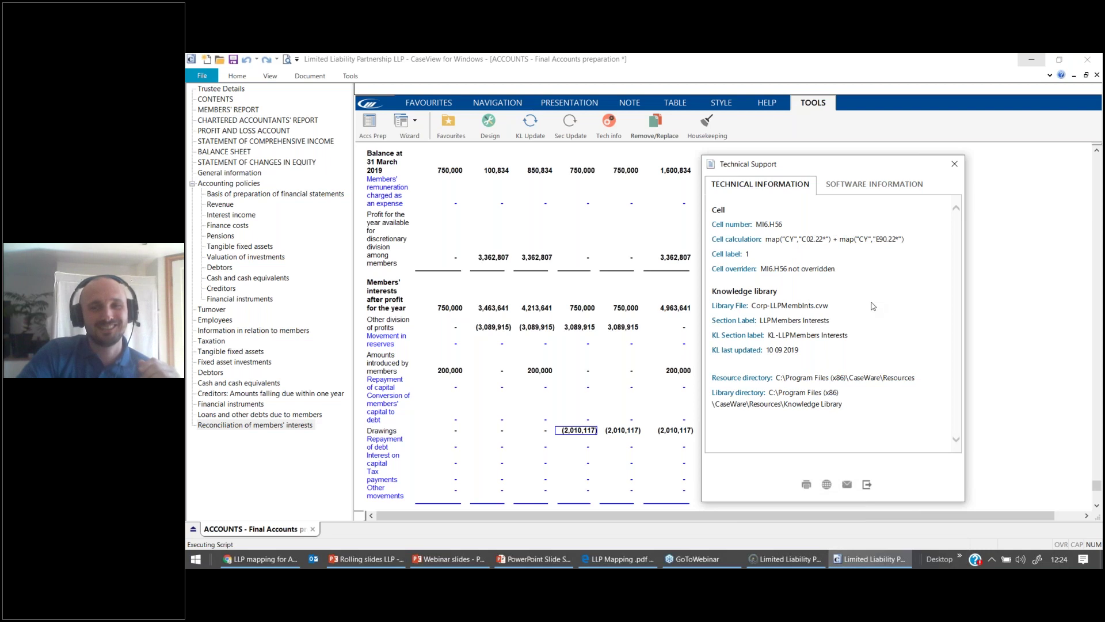
{"action": "left_click", "coordinate": [783, 559]}
{"action": "scroll", "coordinate": [696, 443], "scroll_direction": "down", "scroll_amount": 20}
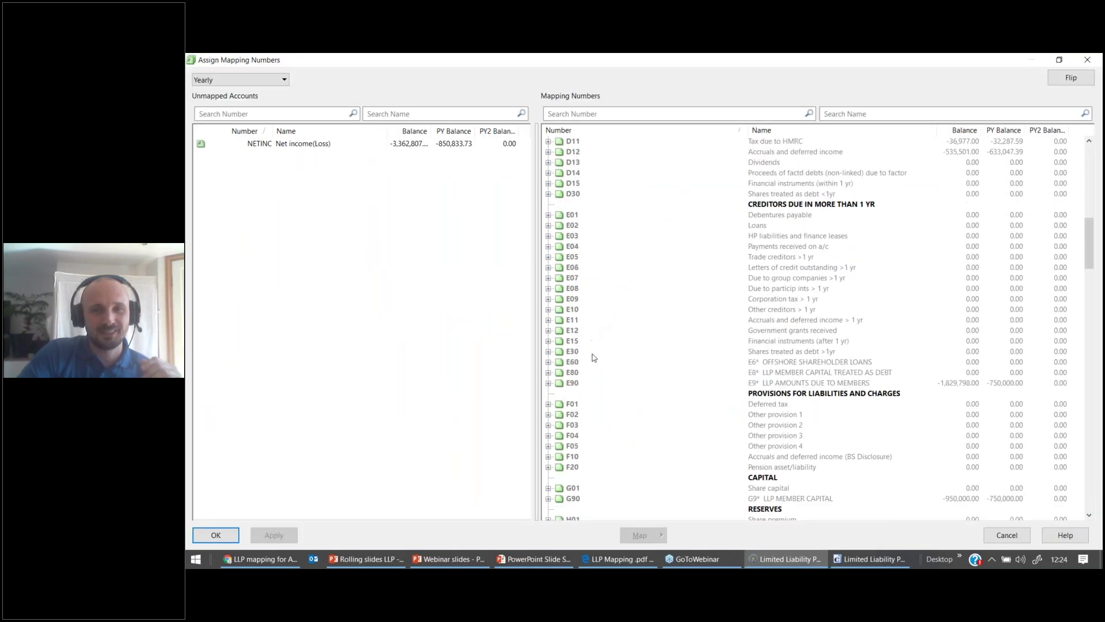
{"action": "left_click", "coordinate": [573, 383]}
{"action": "left_click", "coordinate": [549, 382]}
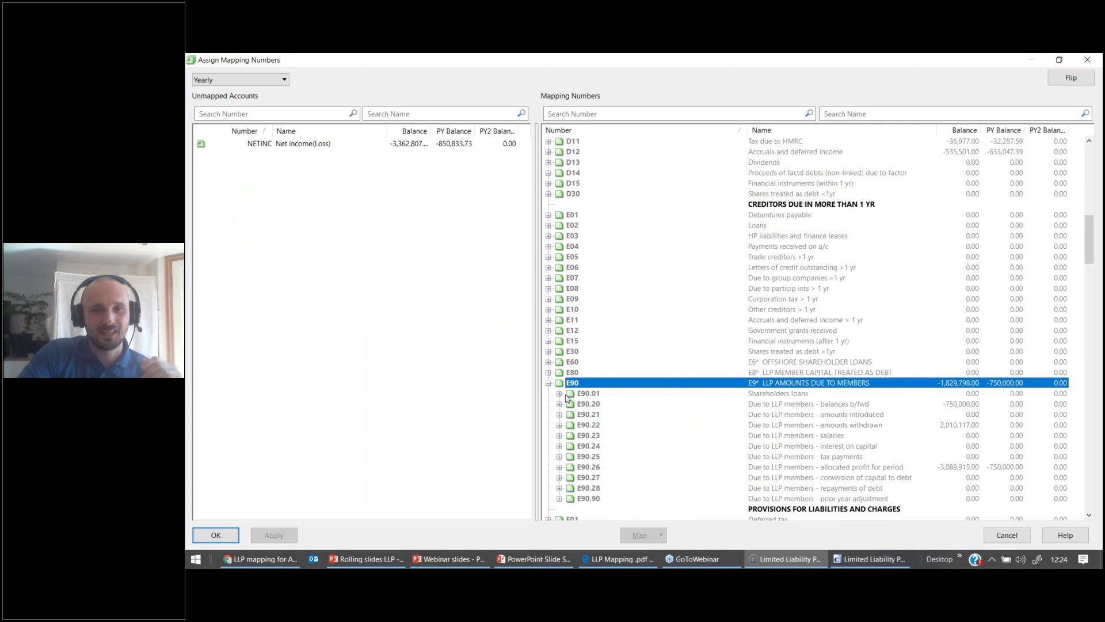
{"action": "left_click", "coordinate": [612, 426]}
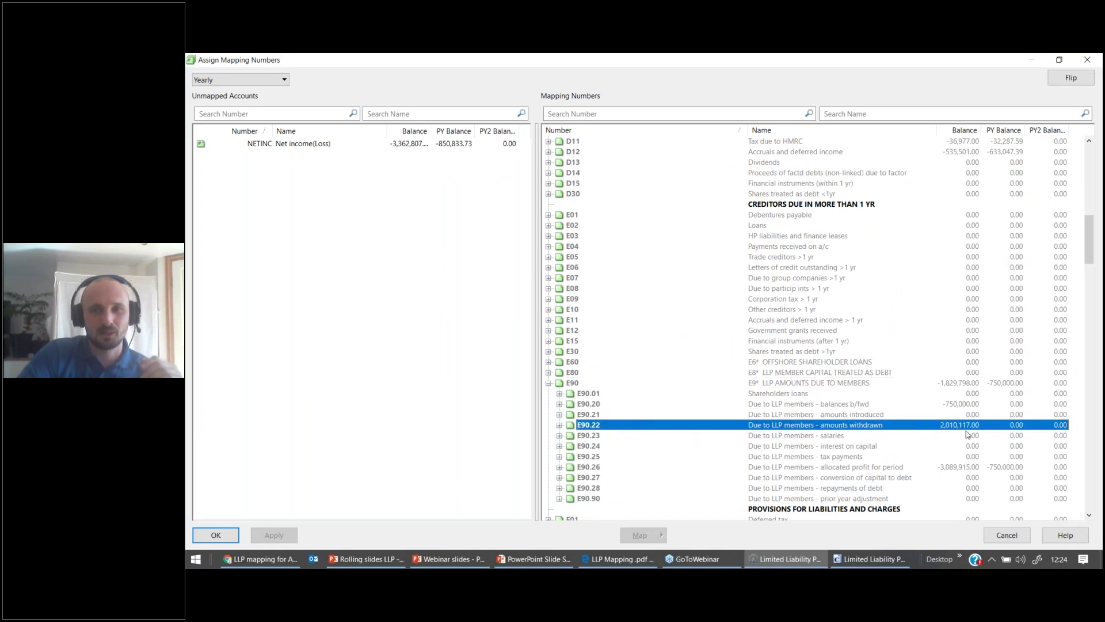
Expand mapping number E90.22 to its member-level numbers, then return to the accounts and close the Drawings cell's technical information
{"action": "left_click", "coordinate": [867, 560]}
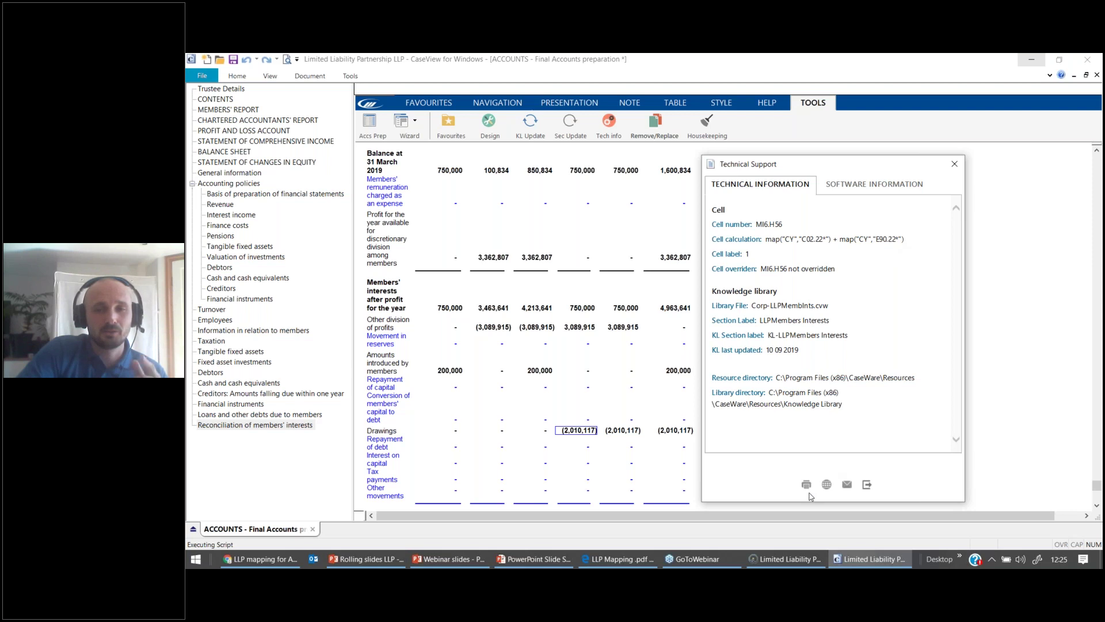
{"action": "left_click", "coordinate": [790, 561]}
{"action": "left_click", "coordinate": [558, 425]}
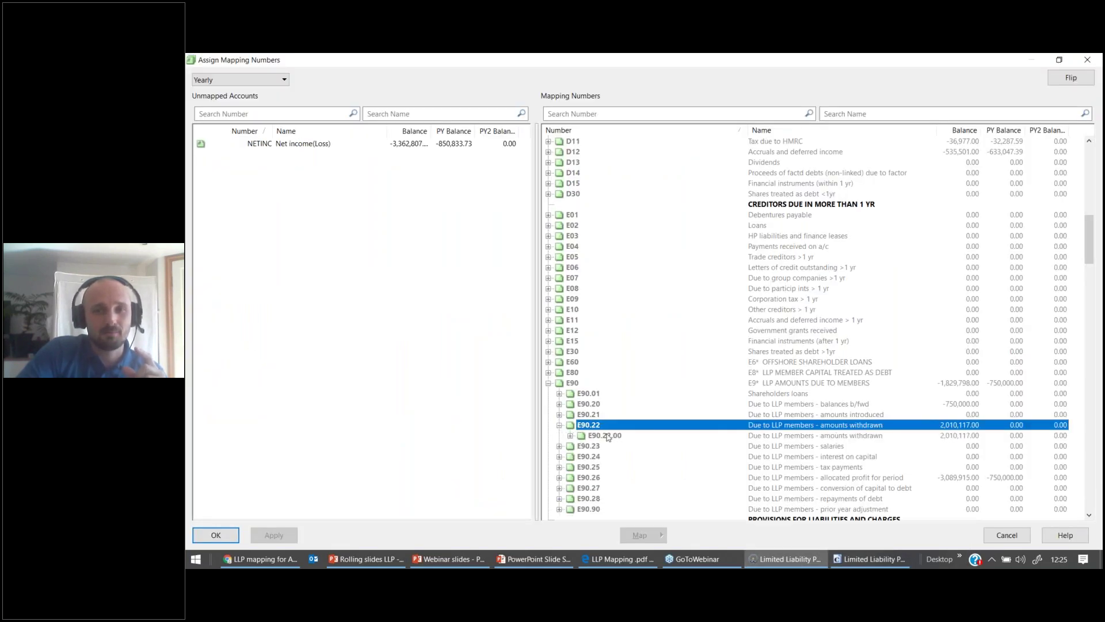
{"action": "left_click", "coordinate": [569, 435]}
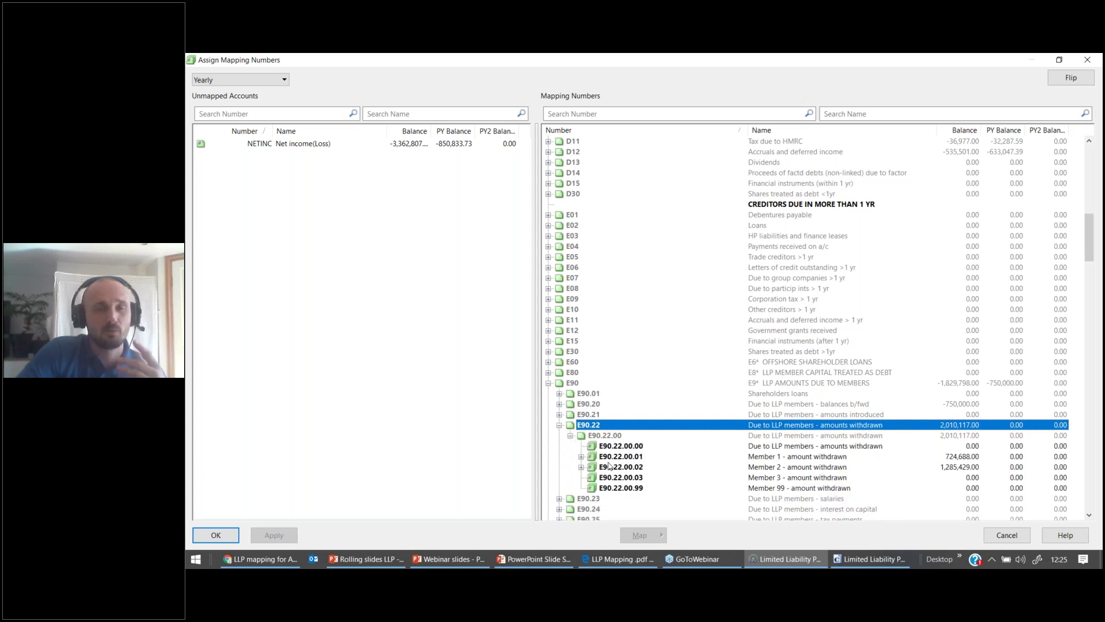
{"action": "left_click", "coordinate": [869, 559]}
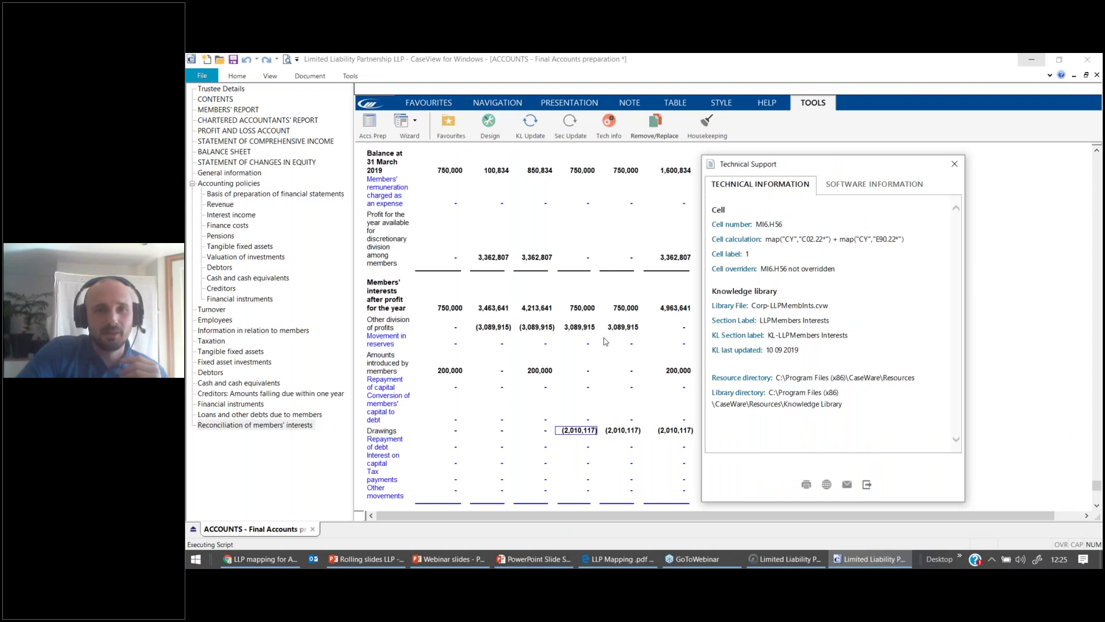
{"action": "left_click", "coordinate": [954, 163]}
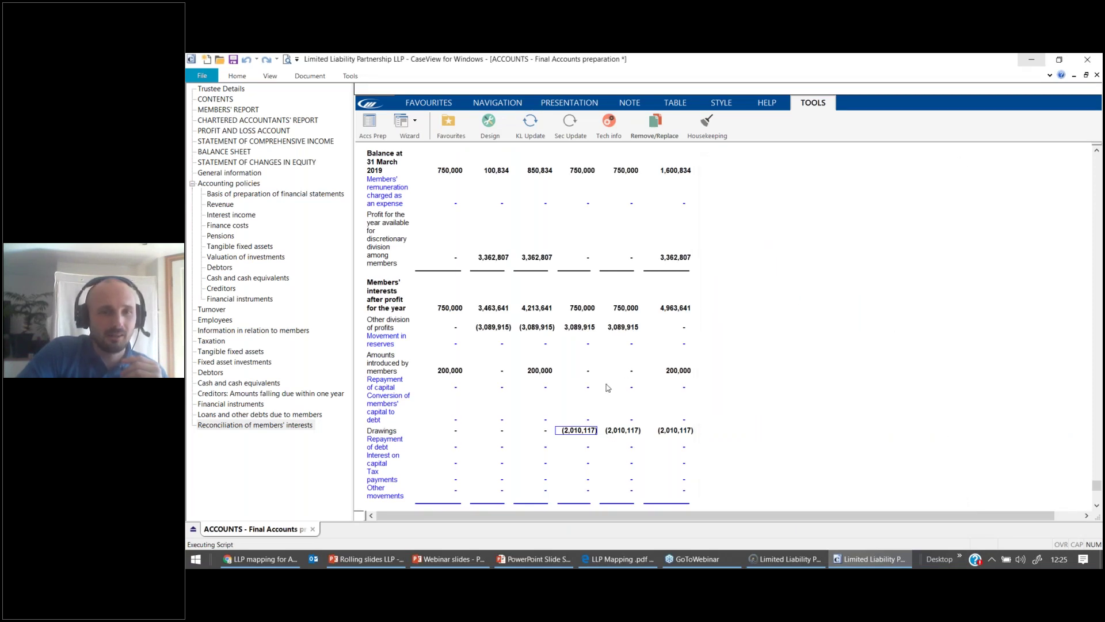
View the technical information for the Interest on capital cell in the debt Total column, closing it when done
{"action": "scroll", "coordinate": [593, 423], "scroll_direction": "down", "scroll_amount": 2}
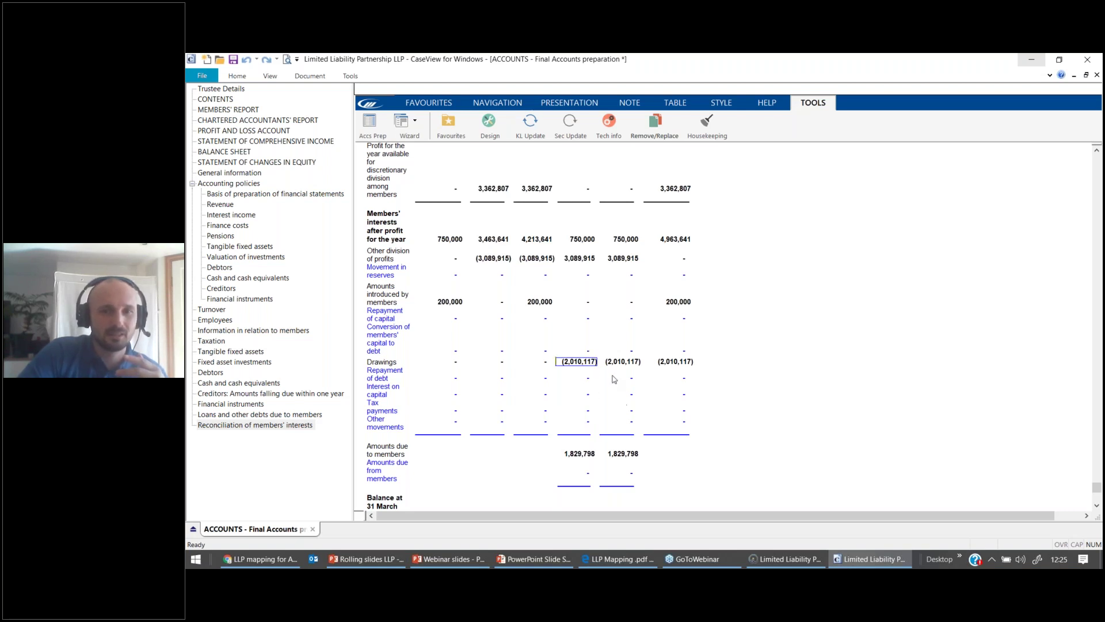
{"action": "left_click", "coordinate": [634, 396]}
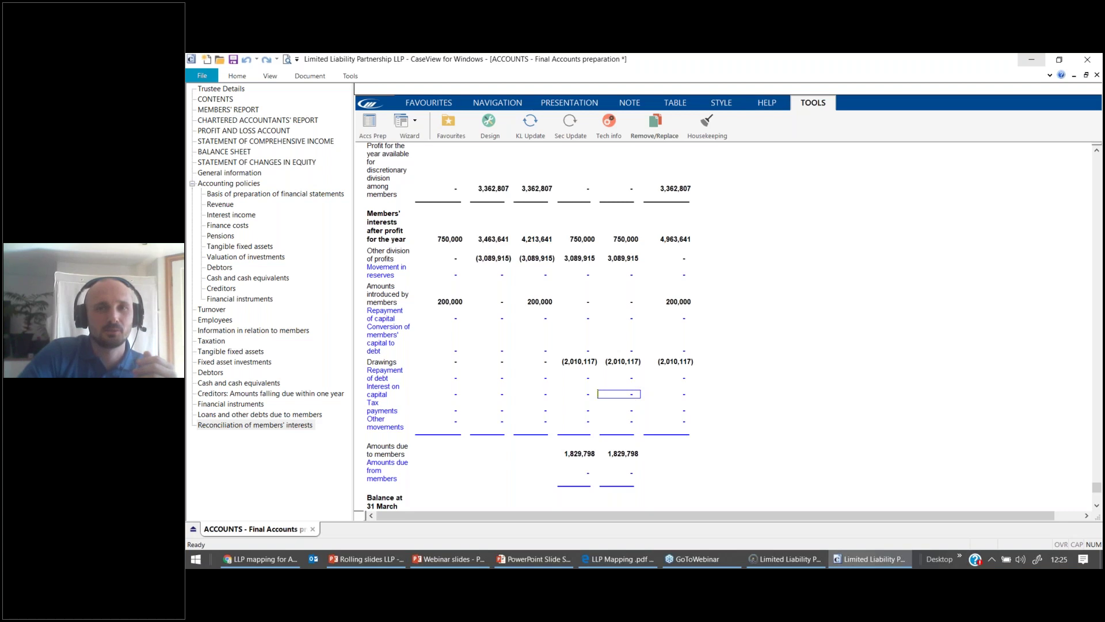
{"action": "left_click", "coordinate": [609, 122]}
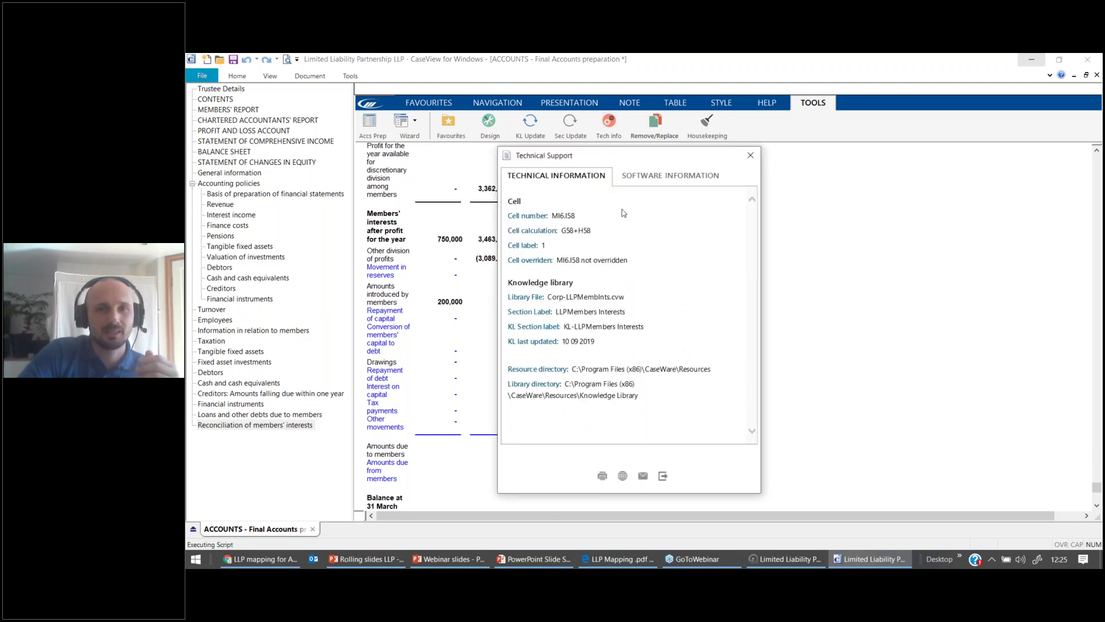
{"action": "left_click", "coordinate": [750, 155]}
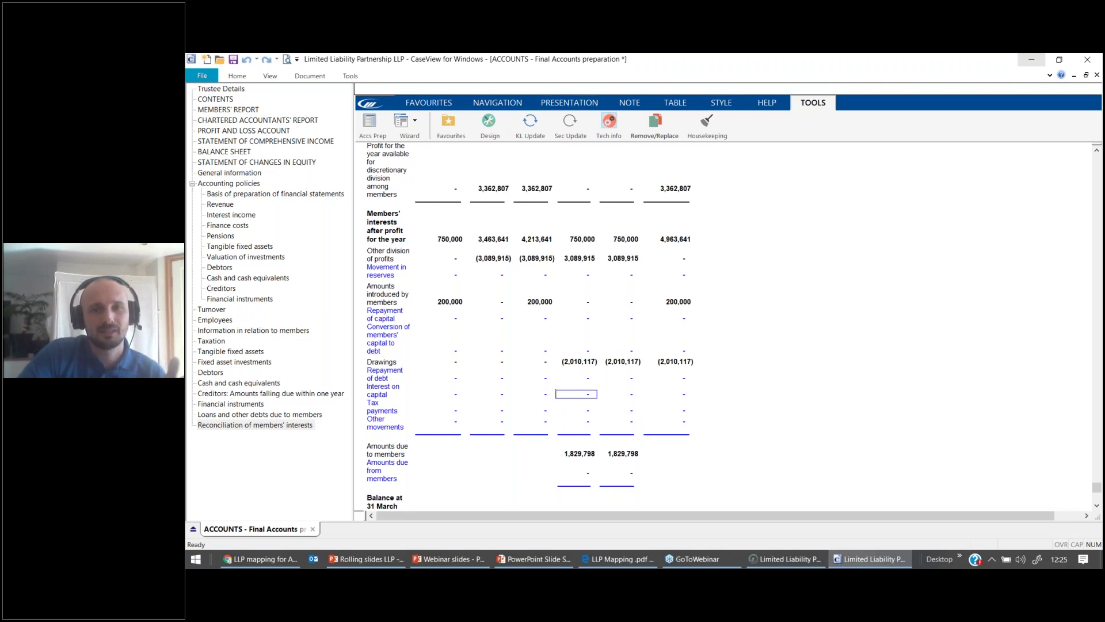
View the cell calculation for Interest on capital in the Other amounts column, closing the technical information when done
{"action": "left_click", "coordinate": [609, 122]}
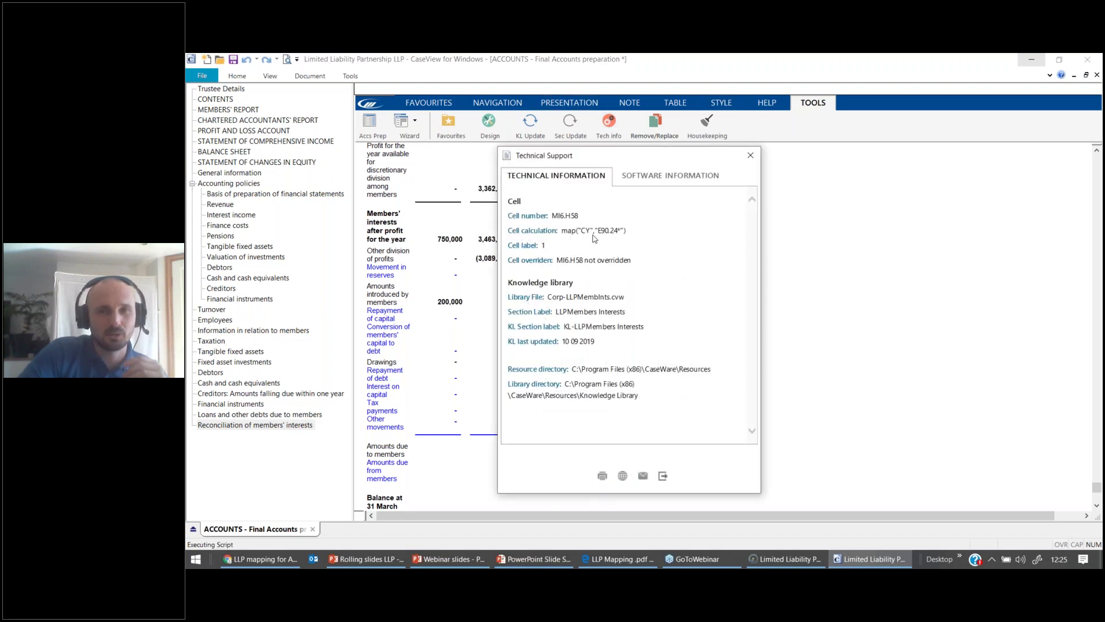
{"action": "left_click_drag", "start_coordinate": [625, 156], "coordinate": [759, 151]}
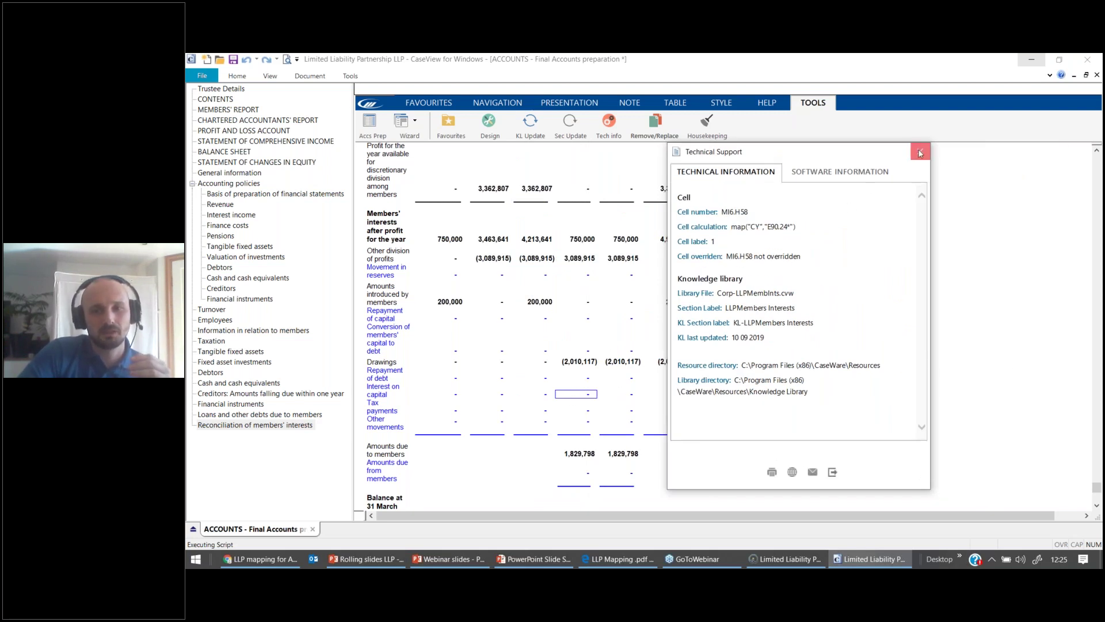
{"action": "left_click", "coordinate": [919, 151]}
Close the mapping number assignment in Working Papers and sort the Working Trial Balance by map number in ascending order
{"action": "left_click", "coordinate": [769, 558]}
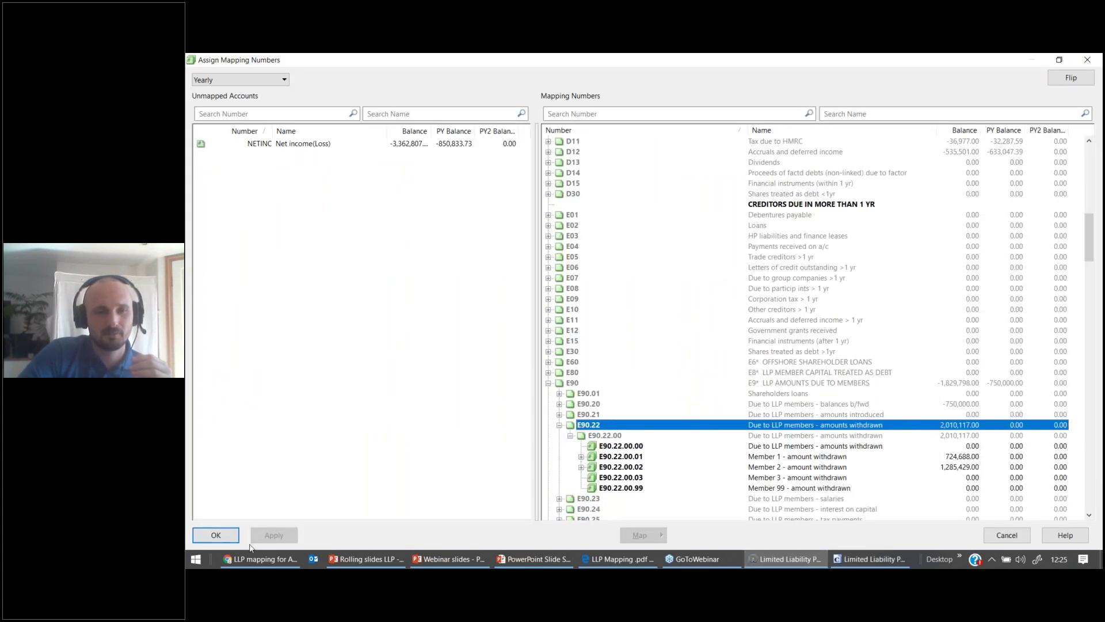
{"action": "left_click", "coordinate": [228, 536]}
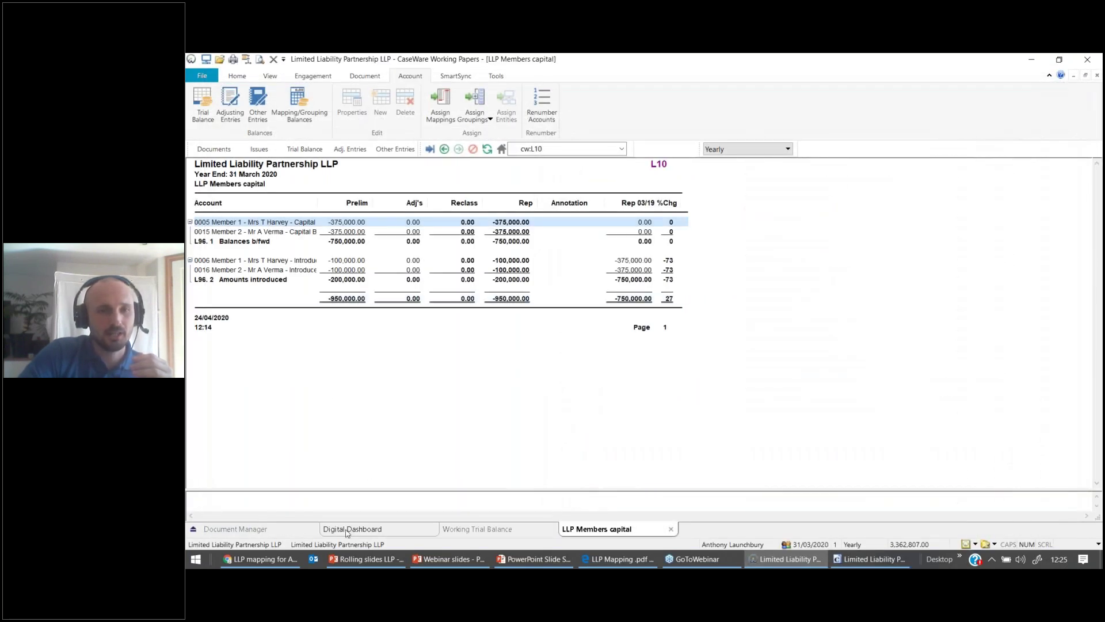
{"action": "left_click", "coordinate": [518, 529]}
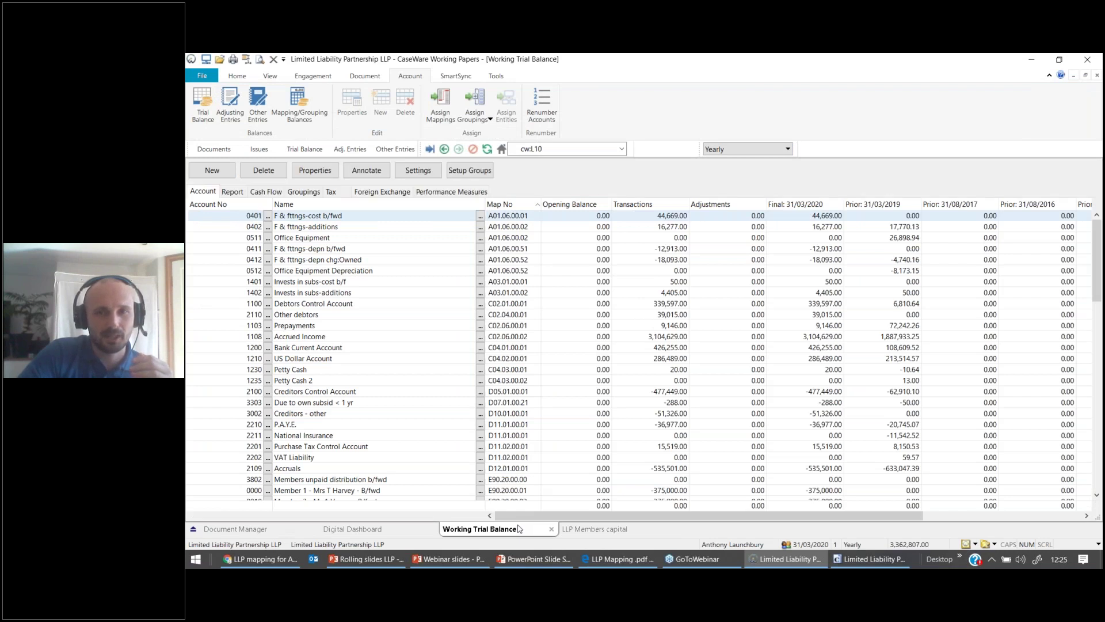
{"action": "left_click", "coordinate": [527, 209]}
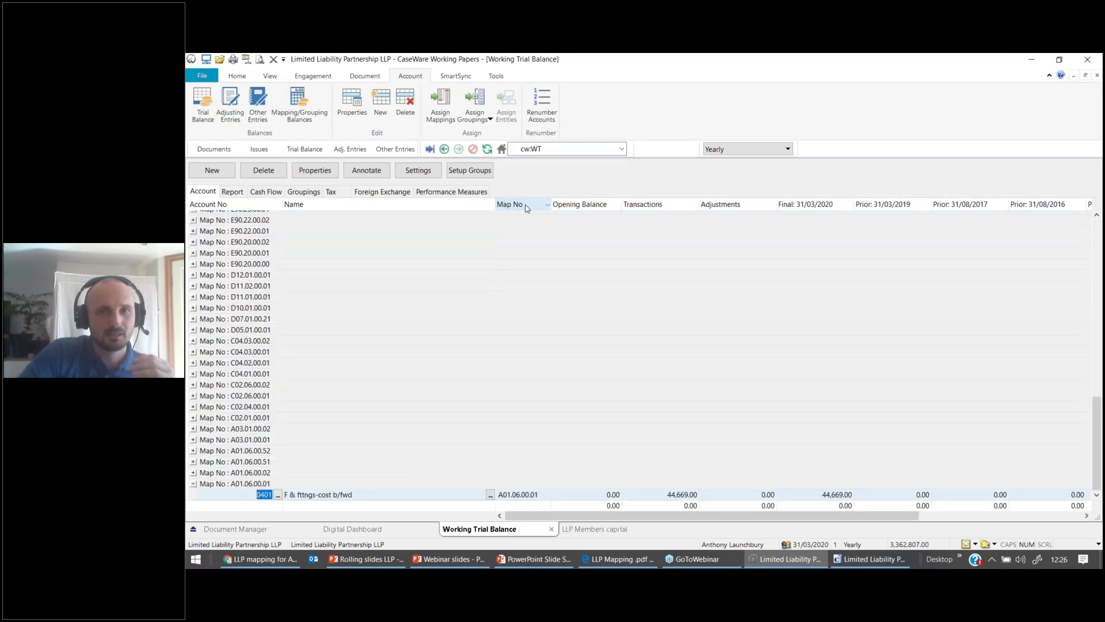
{"action": "left_click", "coordinate": [528, 206]}
{"action": "scroll", "coordinate": [523, 338], "scroll_direction": "down", "scroll_amount": 7}
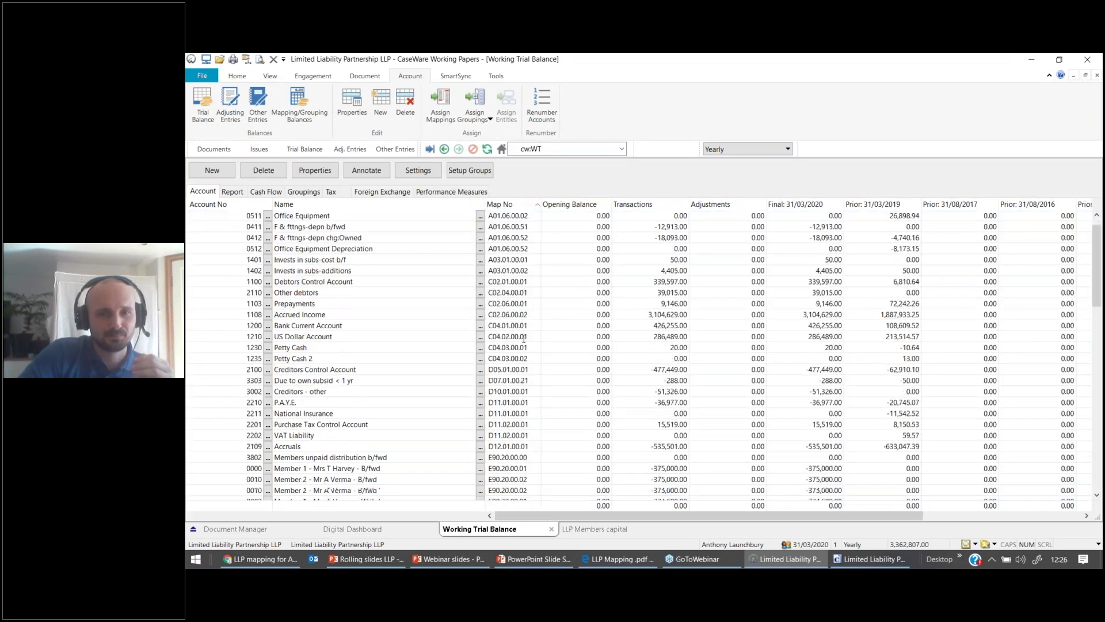
Change the map number of the Member 2 Withdrawn account to E90.24.00.02 in the Working Trial Balance
{"action": "left_click", "coordinate": [511, 315]}
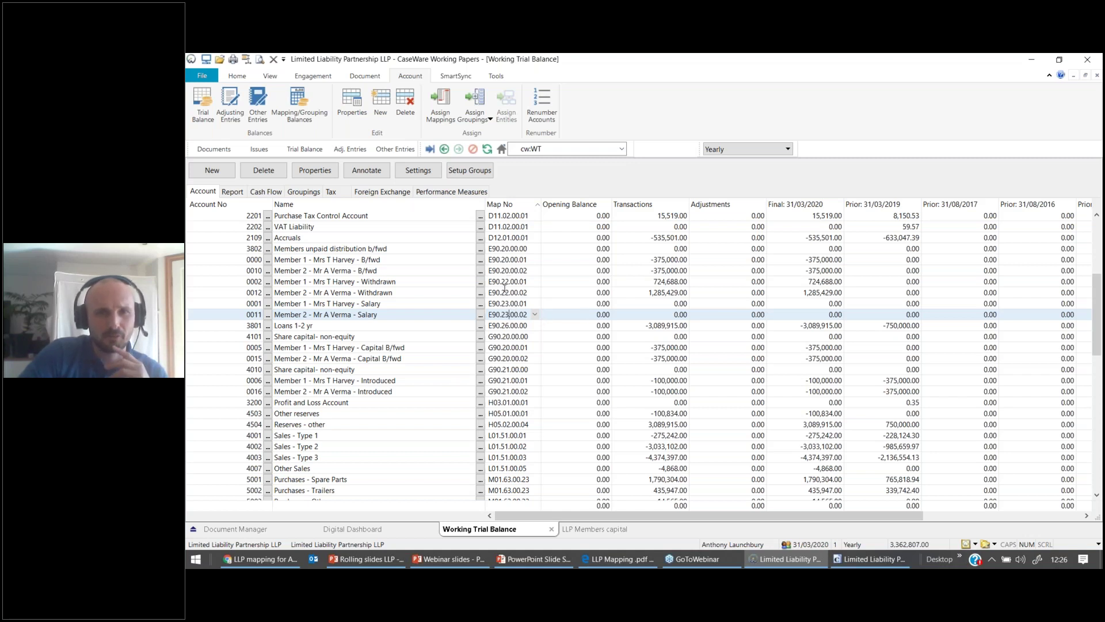
{"action": "left_click", "coordinate": [508, 293]}
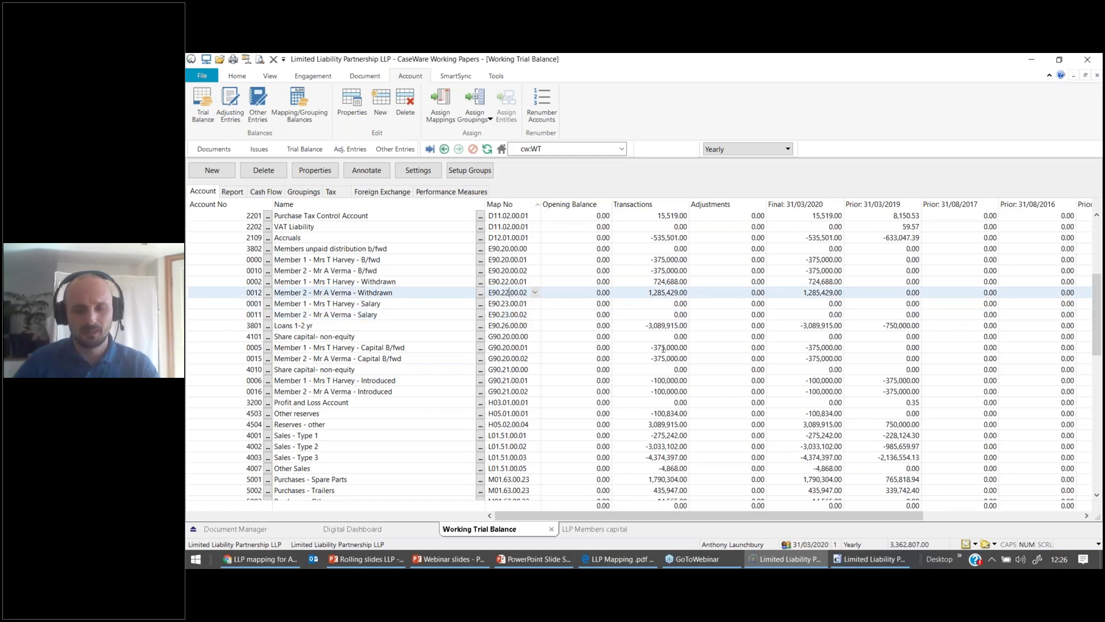
{"action": "type", "text": "4"}
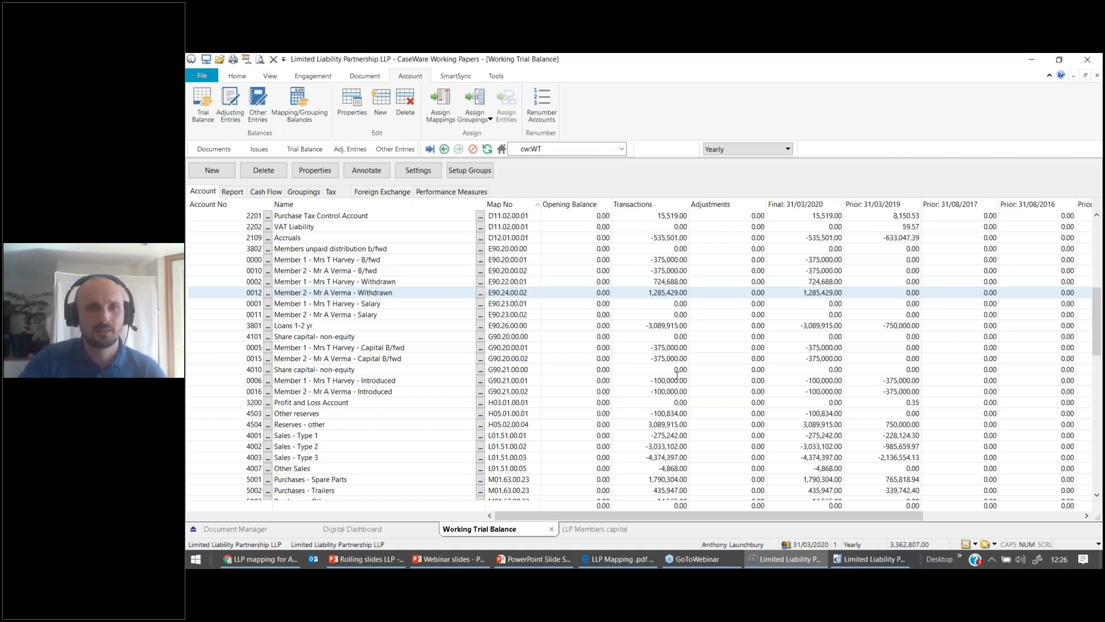
{"action": "left_click", "coordinate": [675, 380]}
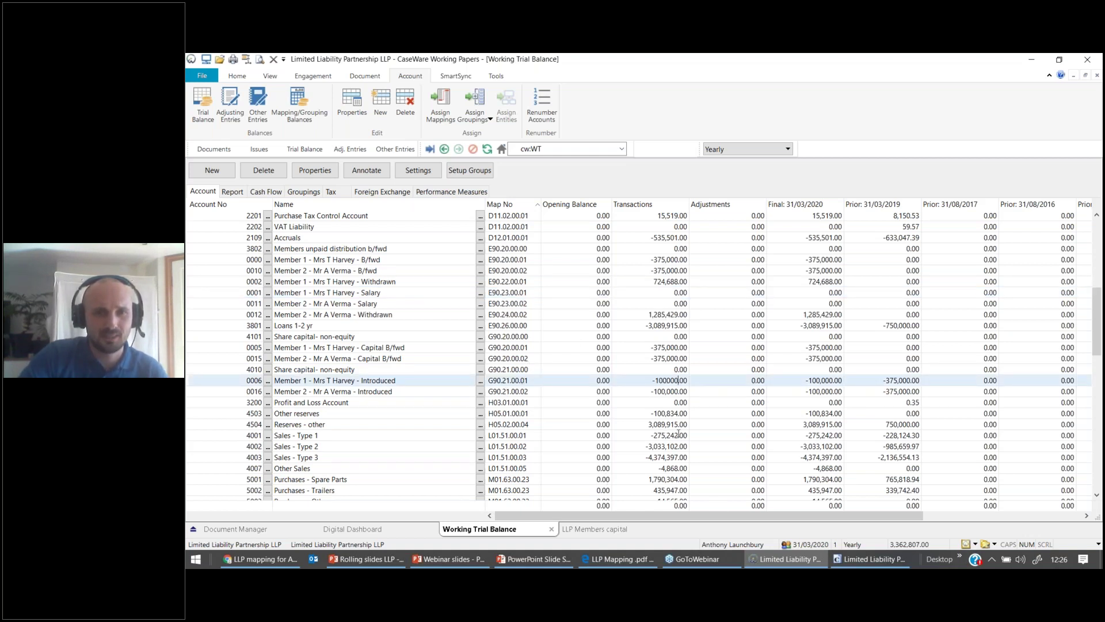
{"action": "left_click", "coordinate": [562, 312]}
Return to the accounts and check the Interest on capital amount in the Other amounts column of the members' interests table
{"action": "left_click", "coordinate": [863, 559]}
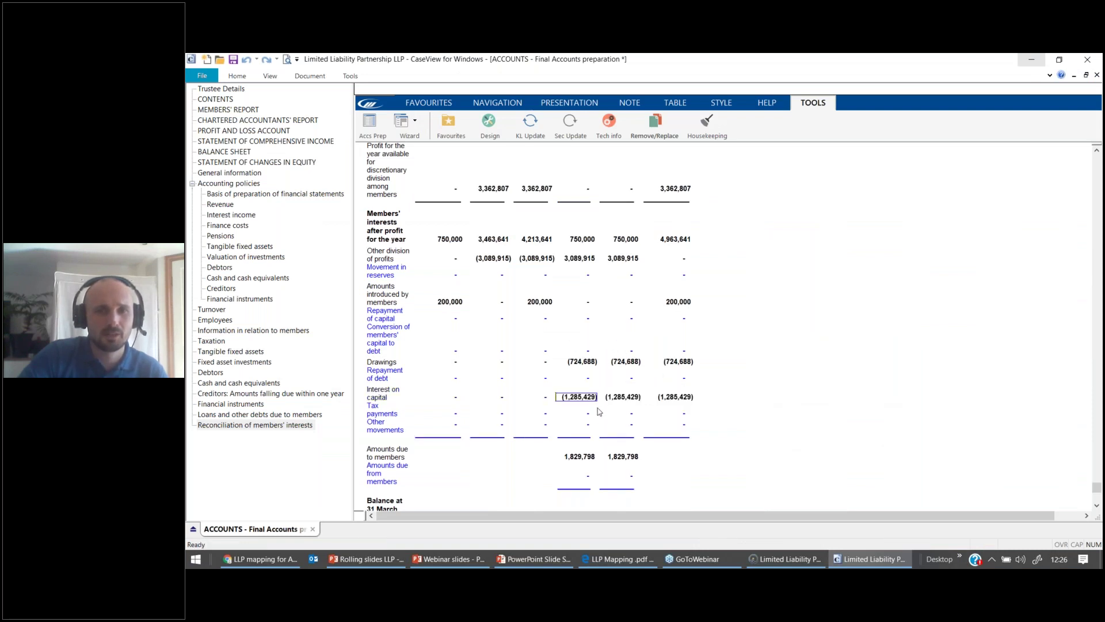
{"action": "mouse_move", "coordinate": [582, 401]}
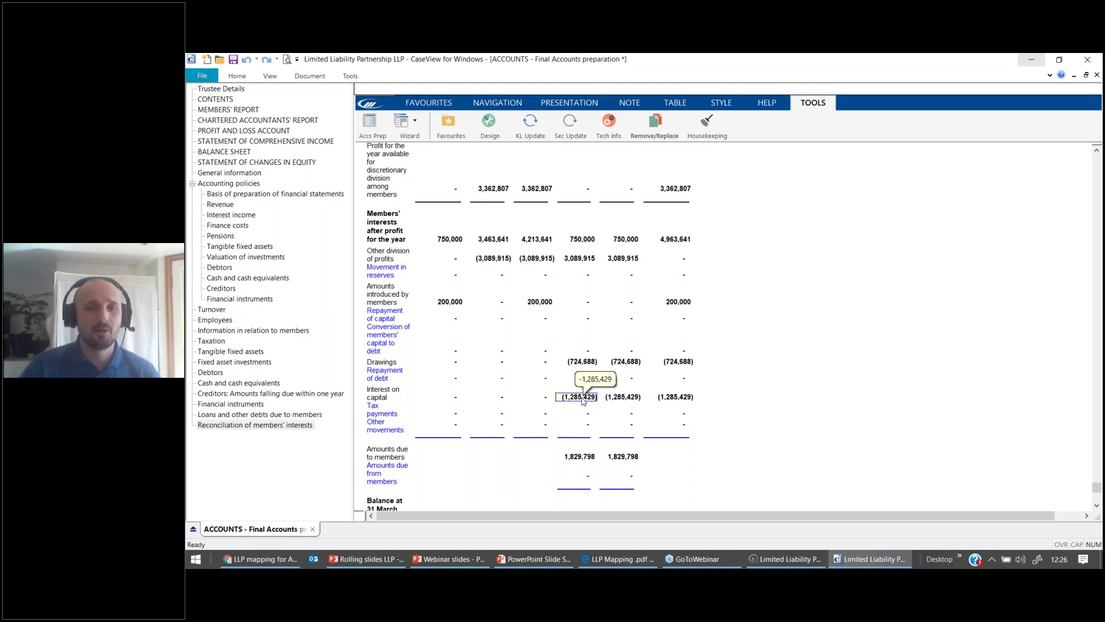
Switch to LLP Mapping.pdf and view the colour-coded Reconciliation of members' interests table on page 1
{"action": "left_click", "coordinate": [617, 557]}
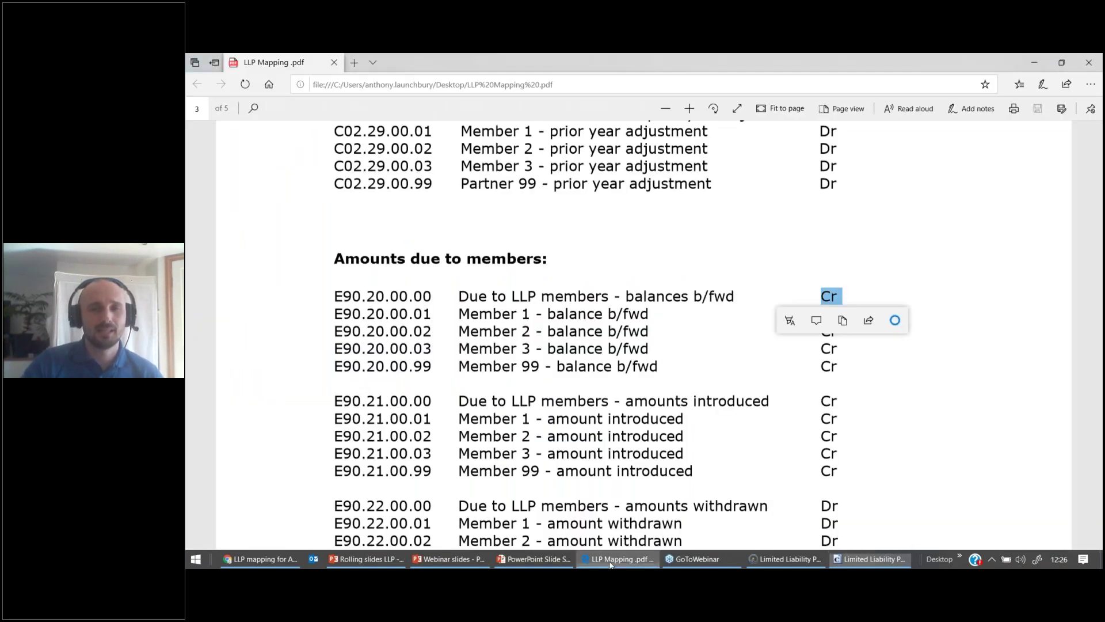
{"action": "scroll", "coordinate": [443, 293], "scroll_direction": "up", "scroll_amount": 10}
{"action": "scroll", "coordinate": [442, 293], "scroll_direction": "up", "scroll_amount": 20}
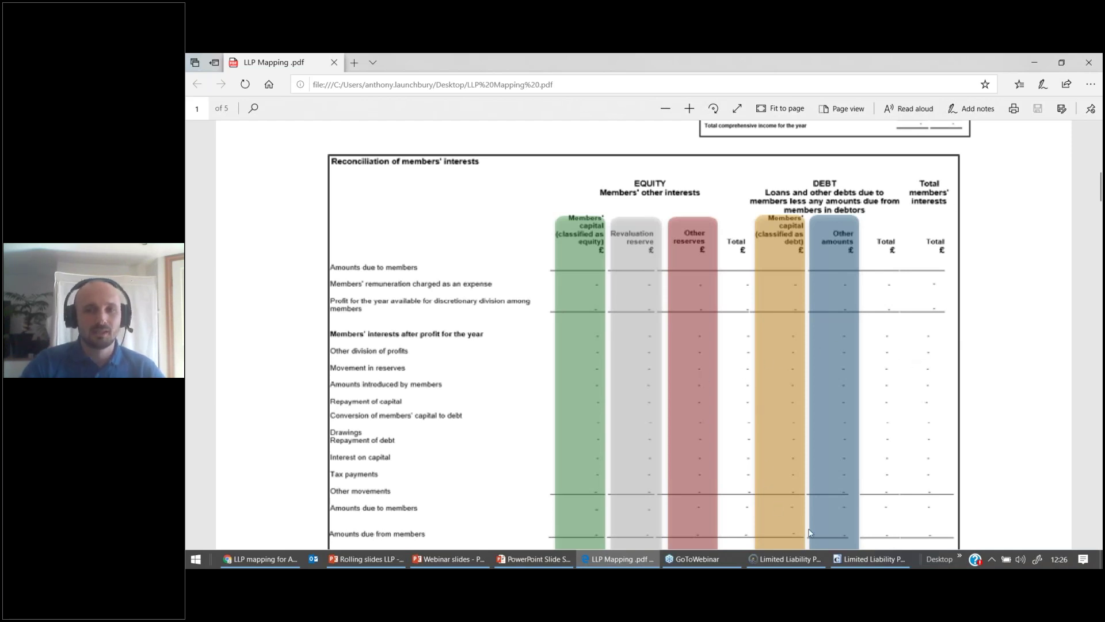
Trace the Interest on capital amount from the accounts to the Working Trial Balance and highlight the 24 in the Member 2 Withdrawn map number
{"action": "left_click", "coordinate": [834, 558]}
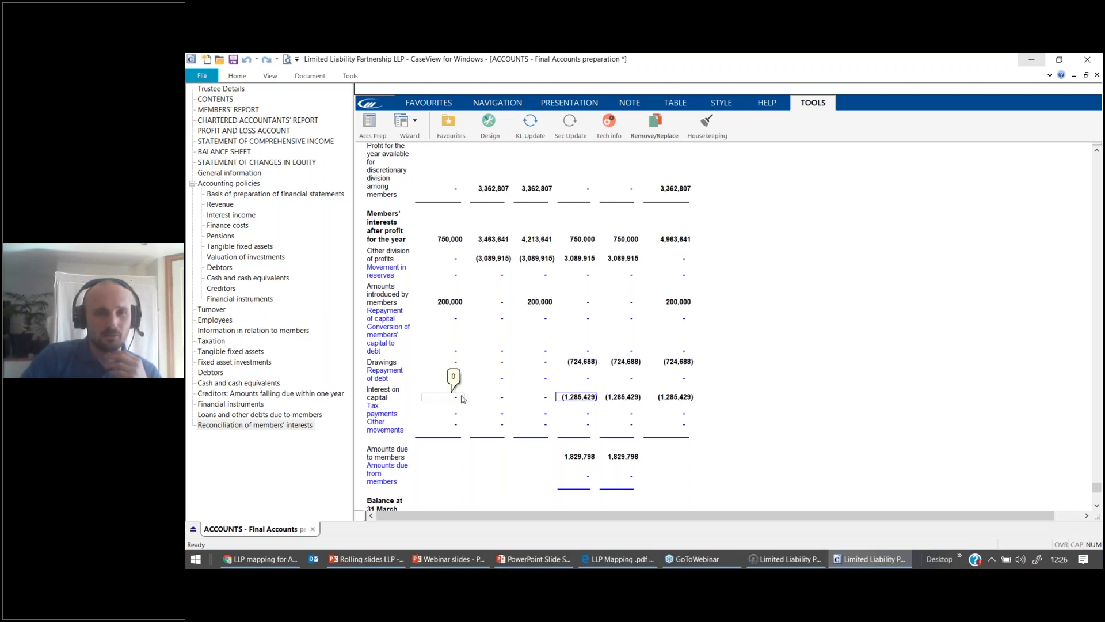
{"action": "double_click", "coordinate": [616, 397]}
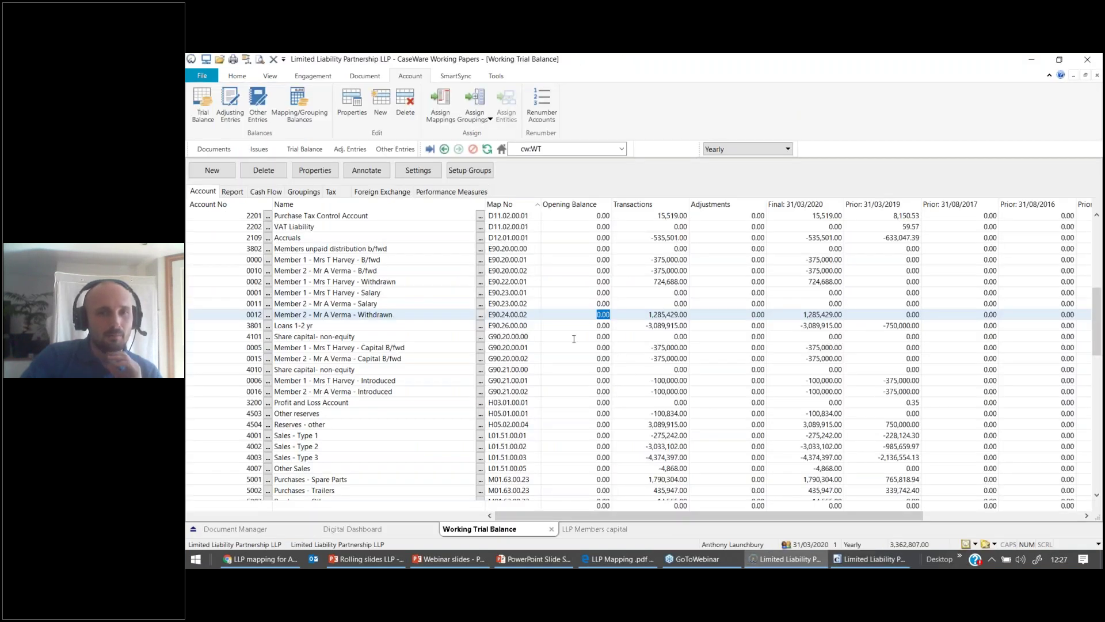
{"action": "left_click_drag", "start_coordinate": [503, 315], "coordinate": [512, 314]}
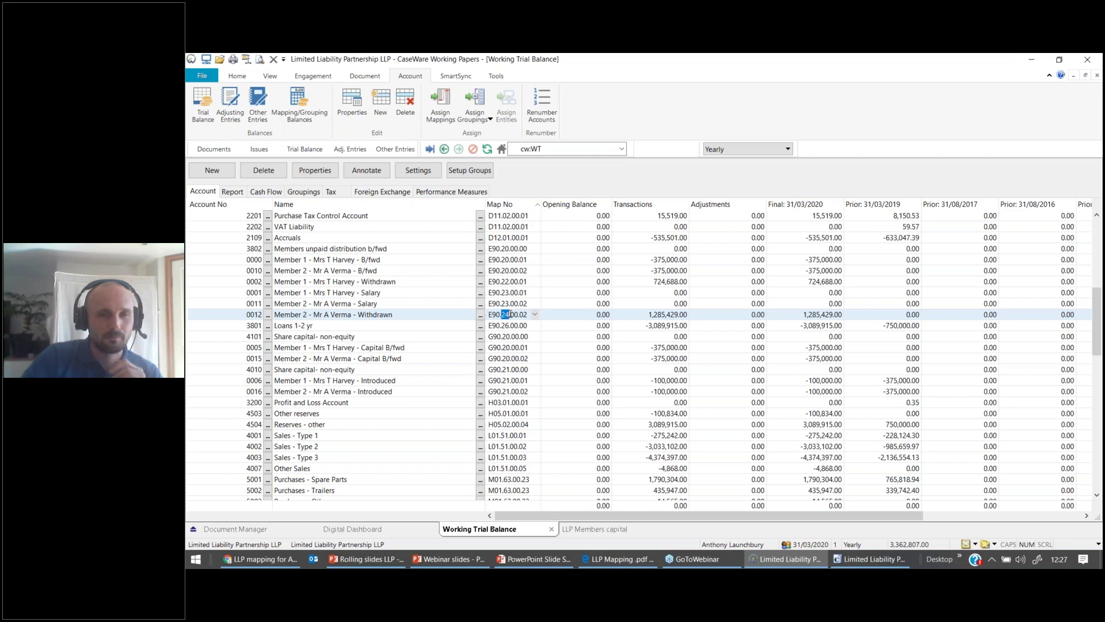
Show the accounts side by side with the Working Trial Balance and narrow the accounts' document outline to reveal all members' interests columns
{"action": "left_click", "coordinate": [844, 563]}
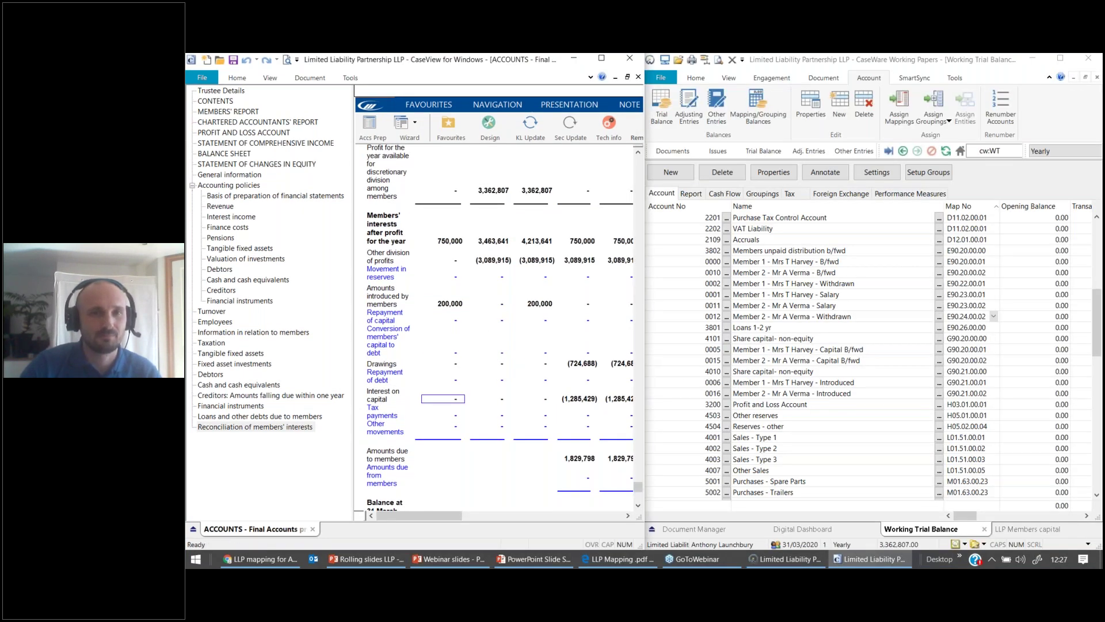
{"action": "left_click_drag", "start_coordinate": [288, 220], "coordinate": [275, 222]}
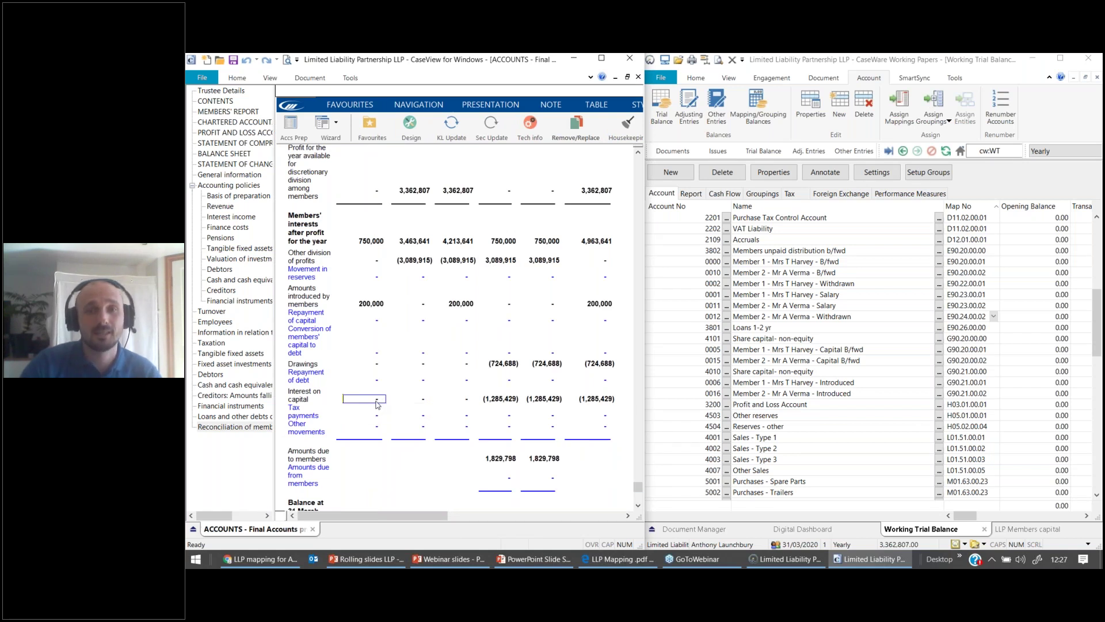
Compare the middle digits of the Member 2 Withdrawn and Salary map numbers with the Drawings and Interest on capital rows
{"action": "double_click", "coordinate": [968, 316]}
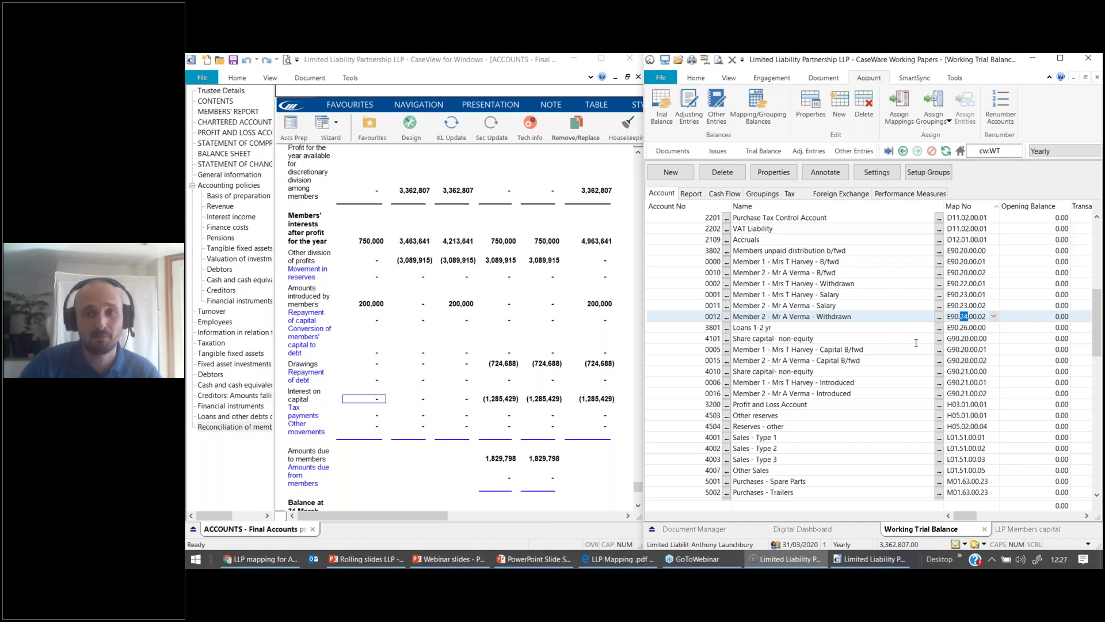
{"action": "left_click", "coordinate": [969, 305]}
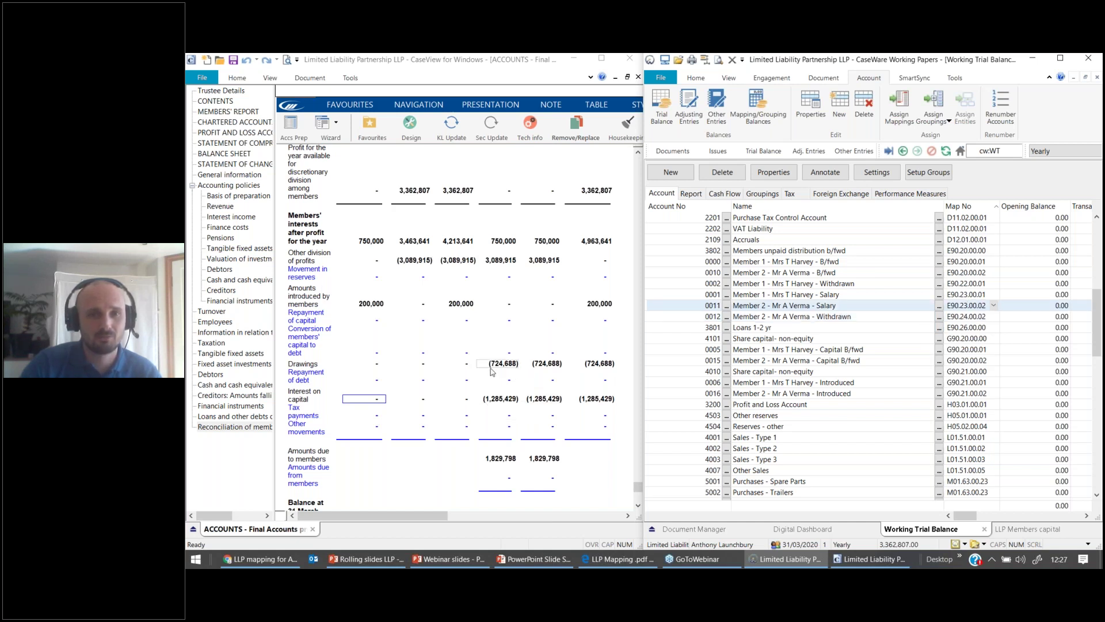
{"action": "left_click", "coordinate": [617, 361]}
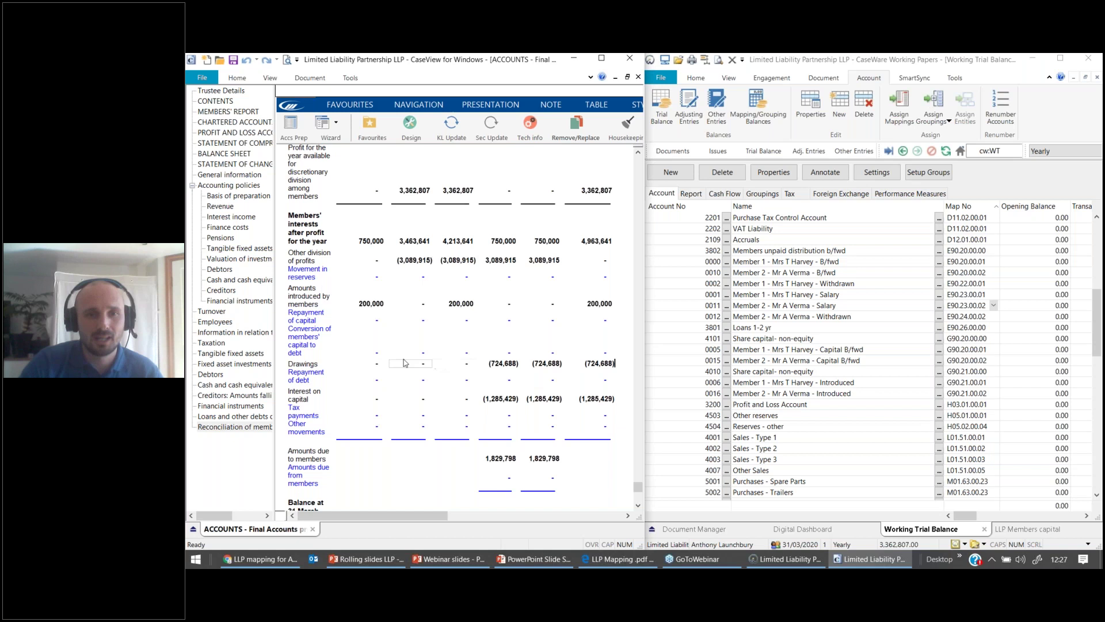
{"action": "double_click", "coordinate": [967, 305]}
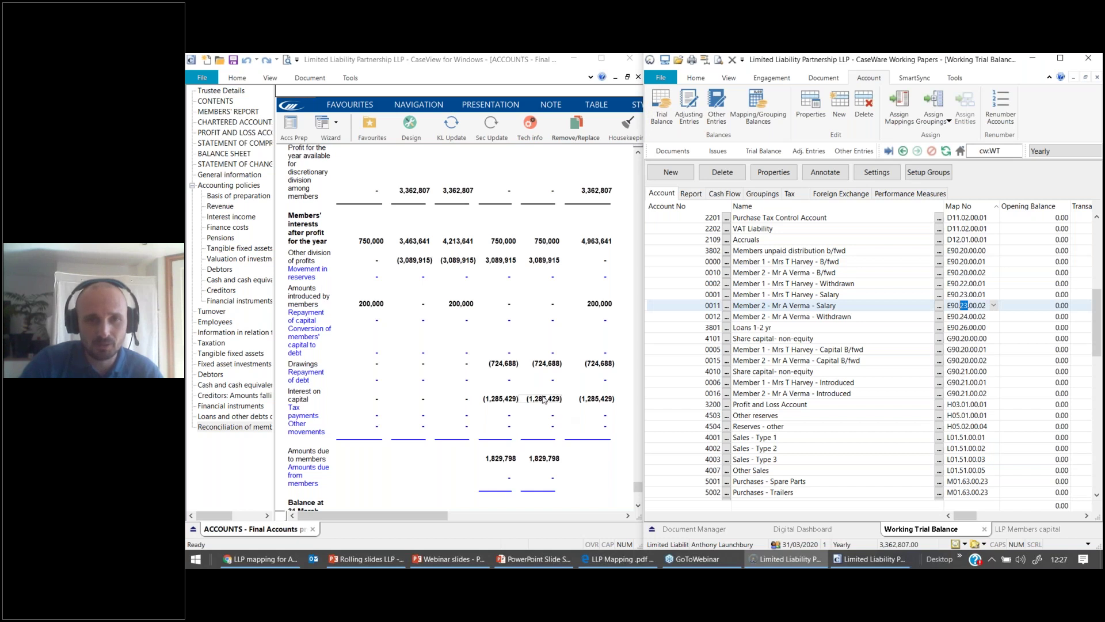
{"action": "left_click", "coordinate": [505, 397]}
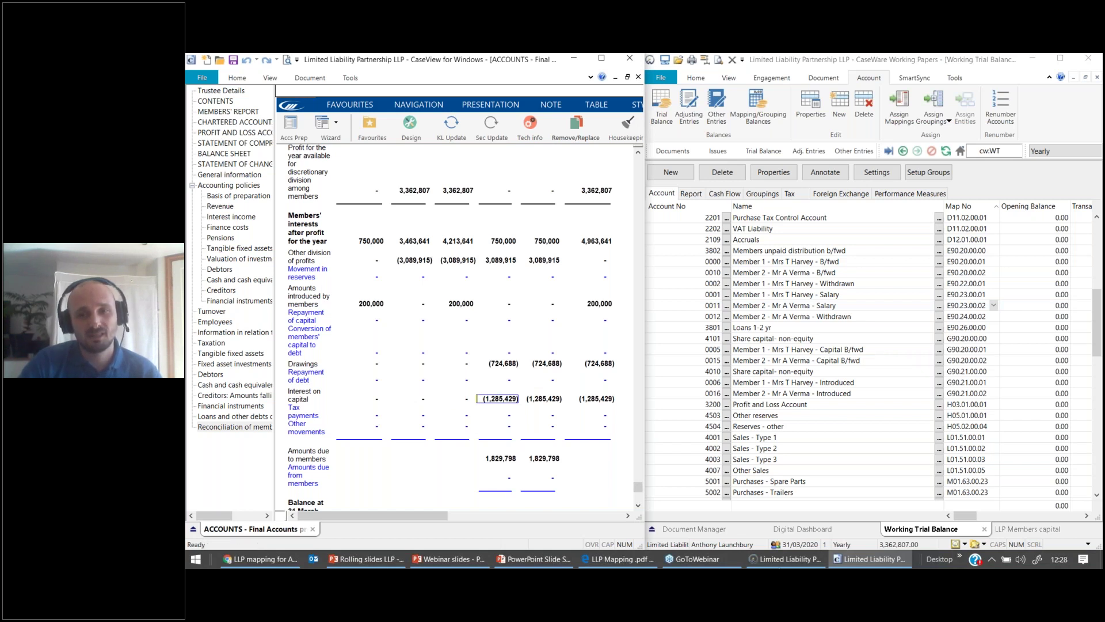
Inspect G90.22 under LLP member capital in the mapping number assignment, then check the capital repayment and conversion rows in the accounts
{"action": "left_click", "coordinate": [786, 559]}
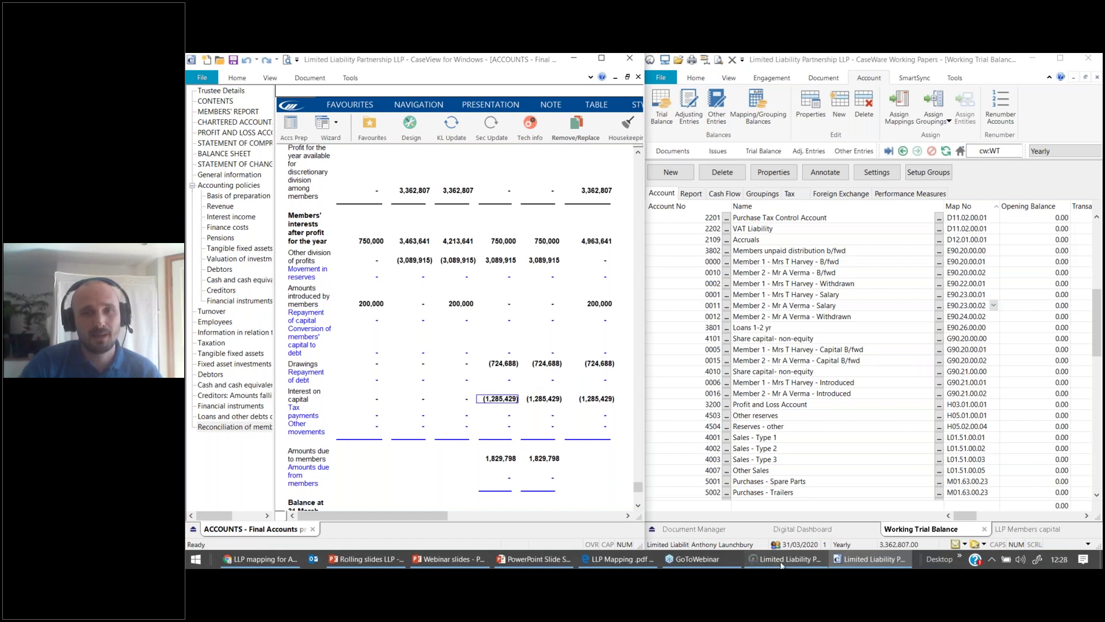
{"action": "left_click", "coordinate": [899, 107]}
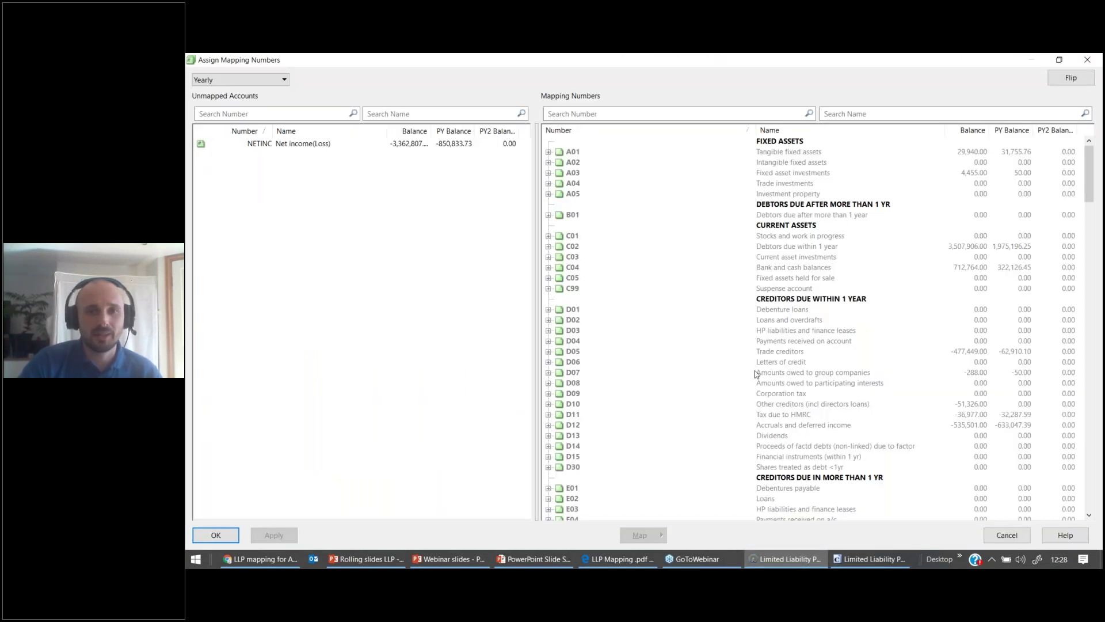
{"action": "scroll", "coordinate": [731, 388], "scroll_direction": "down", "scroll_amount": 10}
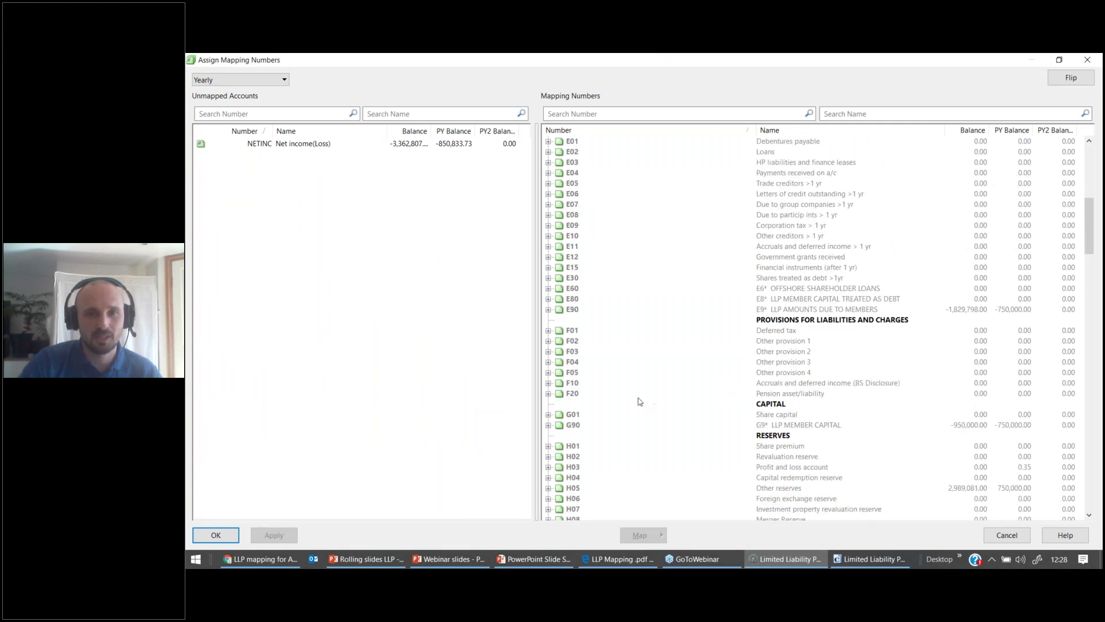
{"action": "left_click", "coordinate": [547, 425]}
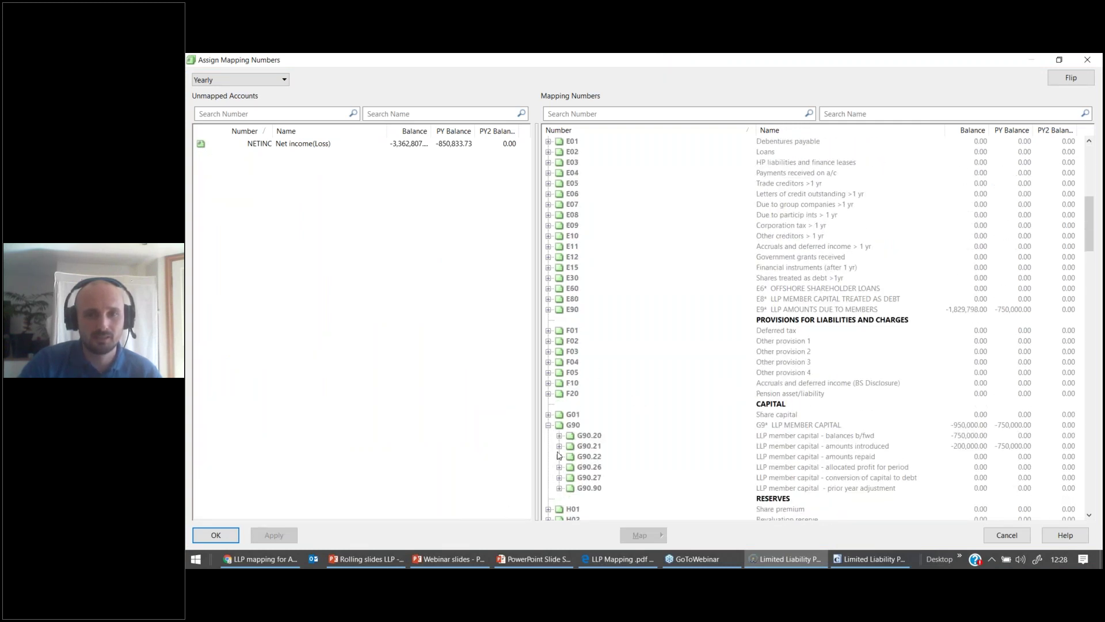
{"action": "scroll", "coordinate": [666, 403], "scroll_direction": "down", "scroll_amount": 1}
{"action": "left_click", "coordinate": [599, 426]}
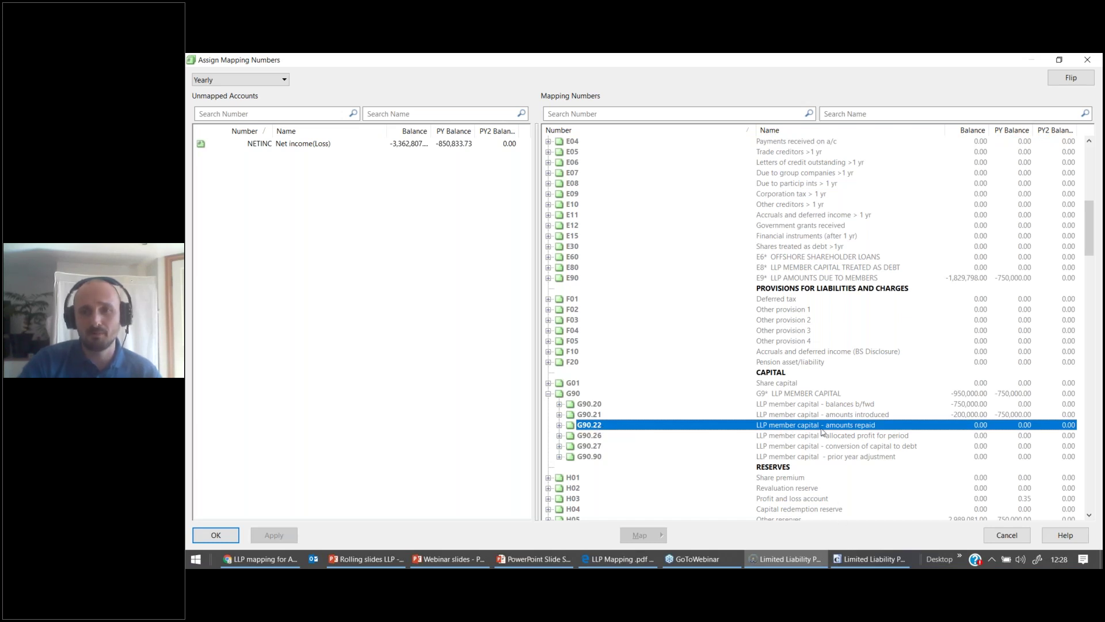
{"action": "left_click", "coordinate": [988, 539]}
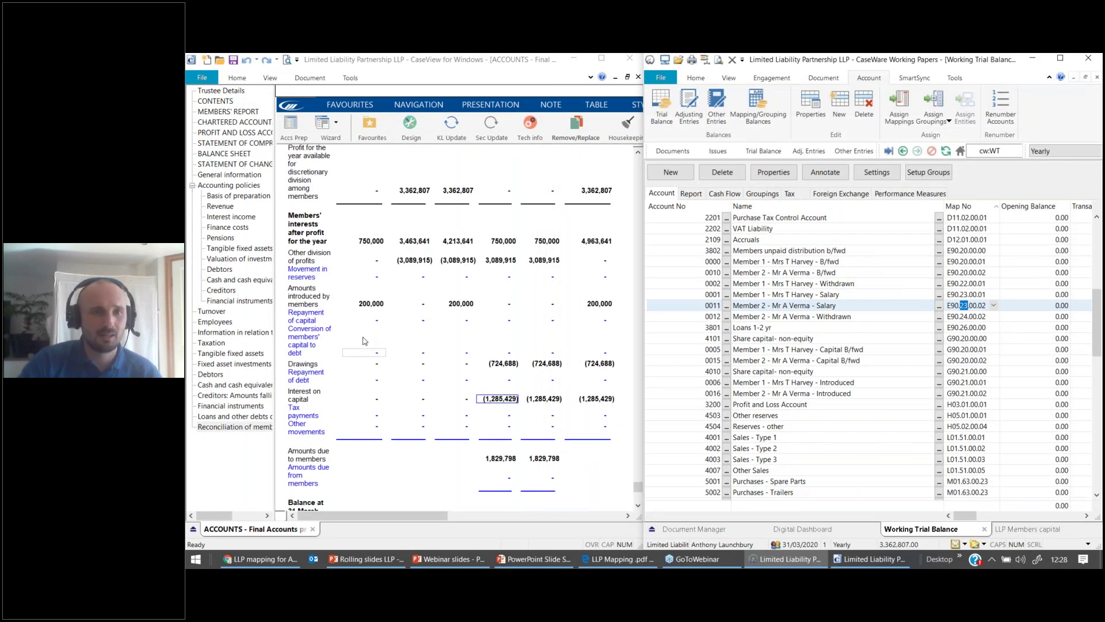
{"action": "left_click", "coordinate": [362, 341]}
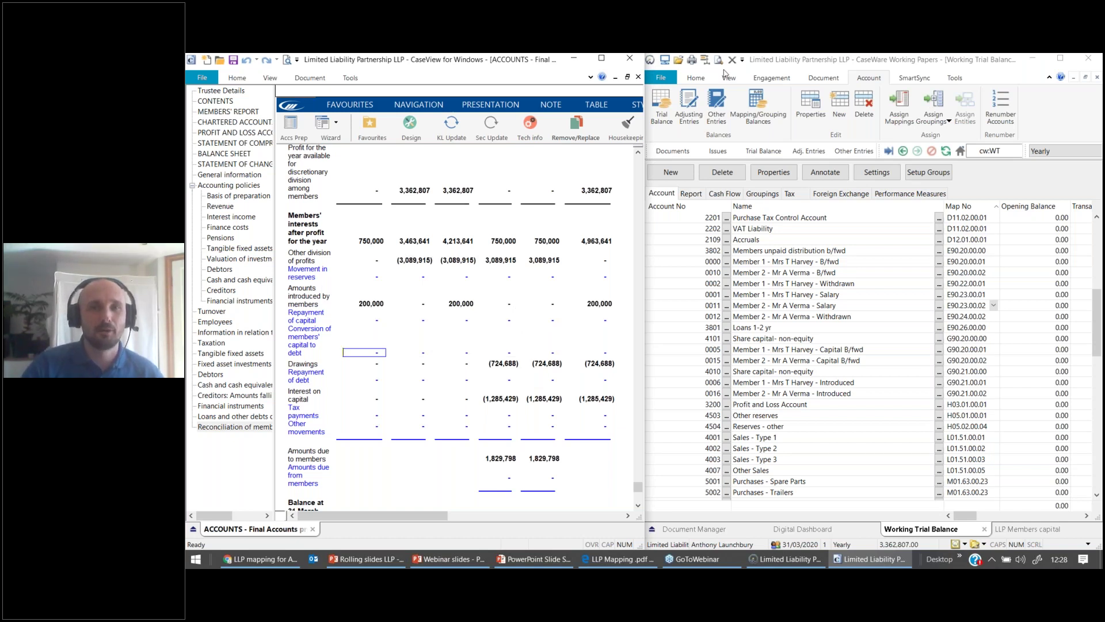
Maximize the accounts and highlight the opening rows of the prior-year table in note 15, Reconciliation of members' interests
{"action": "left_click", "coordinate": [605, 60]}
{"action": "scroll", "coordinate": [535, 427], "scroll_direction": "up", "scroll_amount": 10}
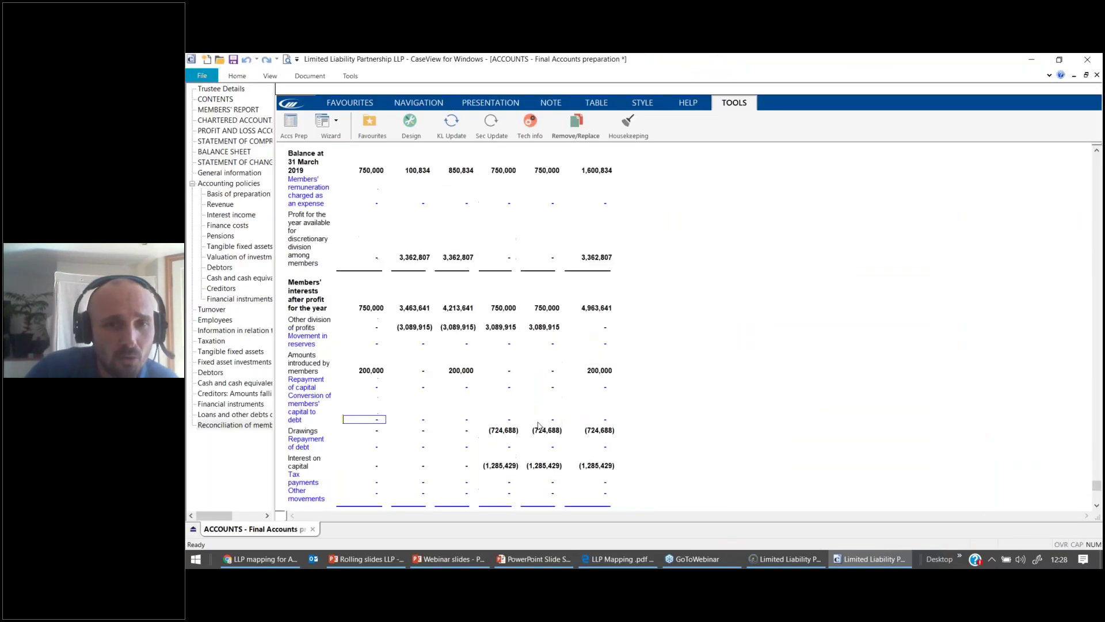
{"action": "scroll", "coordinate": [534, 427], "scroll_direction": "up", "scroll_amount": 3}
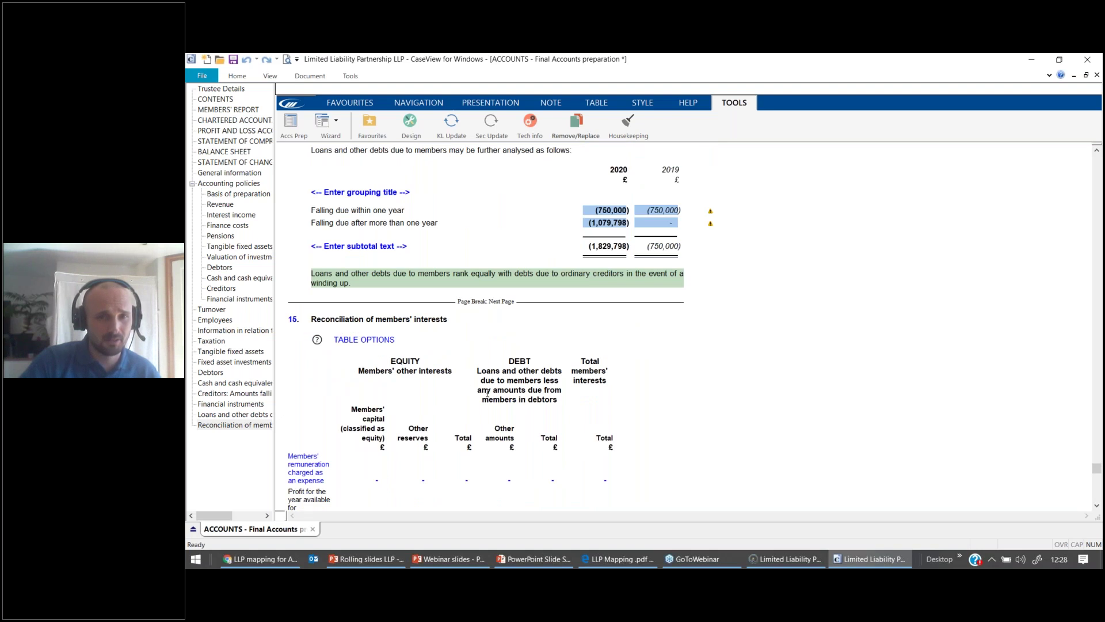
{"action": "scroll", "coordinate": [311, 350], "scroll_direction": "down", "scroll_amount": 6}
{"action": "scroll", "coordinate": [605, 461], "scroll_direction": "up", "scroll_amount": 3}
{"action": "left_click_drag", "start_coordinate": [611, 460], "coordinate": [349, 404]}
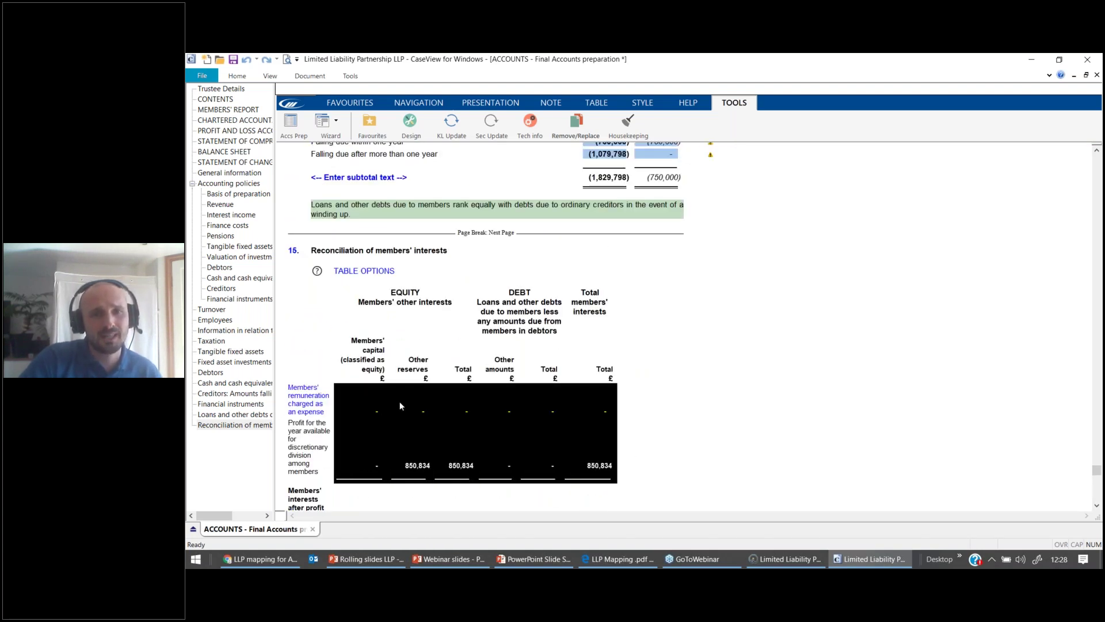
Examine the prior-year movements in note 15 and highlight the rows around the Balance at 31 March 2019, then clear the highlight
{"action": "scroll", "coordinate": [416, 411], "scroll_direction": "down", "scroll_amount": 7}
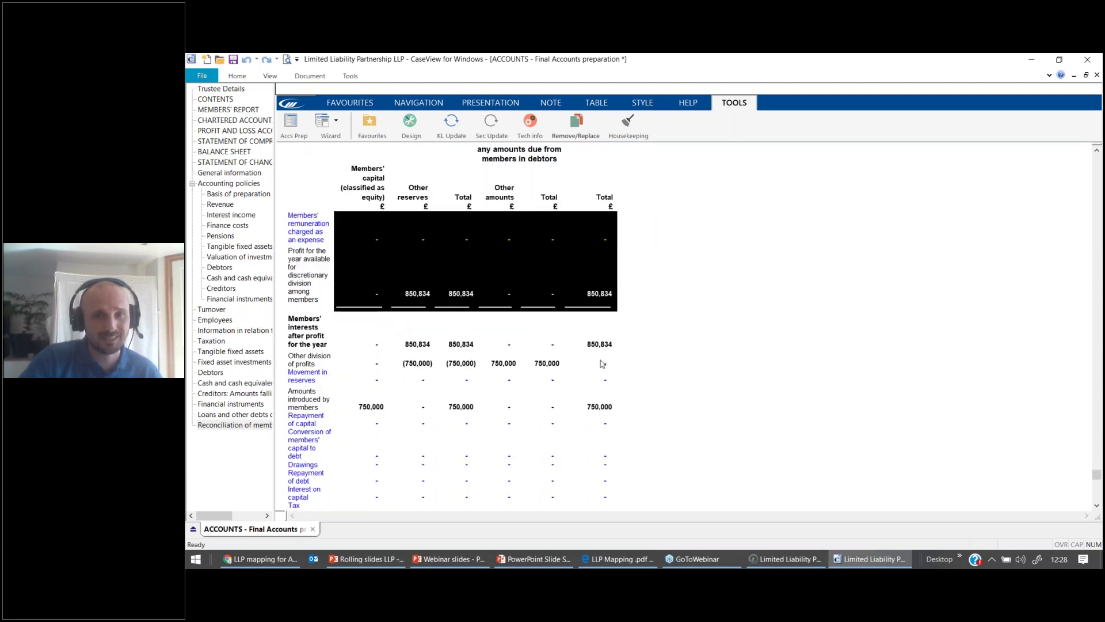
{"action": "scroll", "coordinate": [455, 259], "scroll_direction": "down", "scroll_amount": 3}
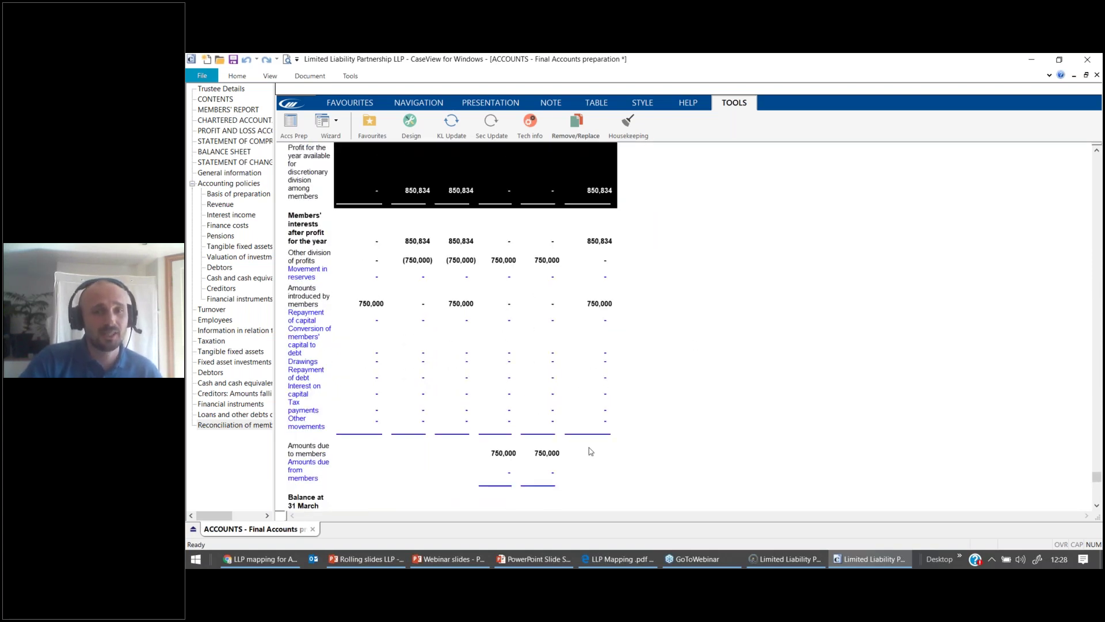
{"action": "scroll", "coordinate": [589, 447], "scroll_direction": "down", "scroll_amount": 2}
{"action": "scroll", "coordinate": [607, 411], "scroll_direction": "down", "scroll_amount": 1}
{"action": "left_click_drag", "start_coordinate": [607, 411], "coordinate": [355, 353]}
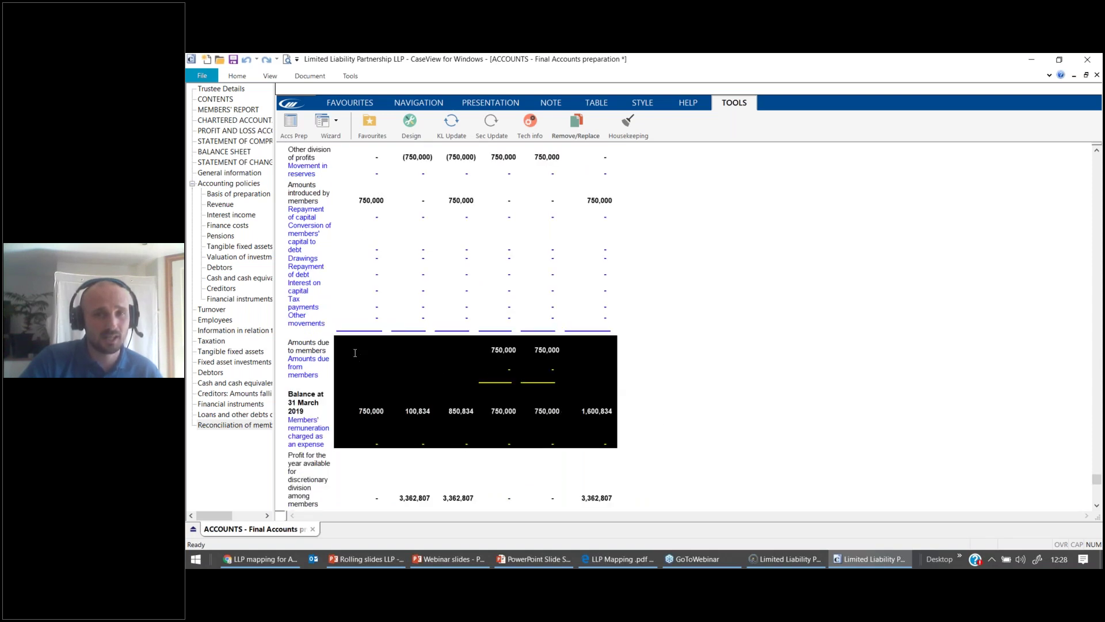
{"action": "left_click", "coordinate": [401, 368]}
Review the note 15 table options for the prior-year table and subtotals, then examine the Debt columns they affect
{"action": "scroll", "coordinate": [413, 373], "scroll_direction": "up", "scroll_amount": 5}
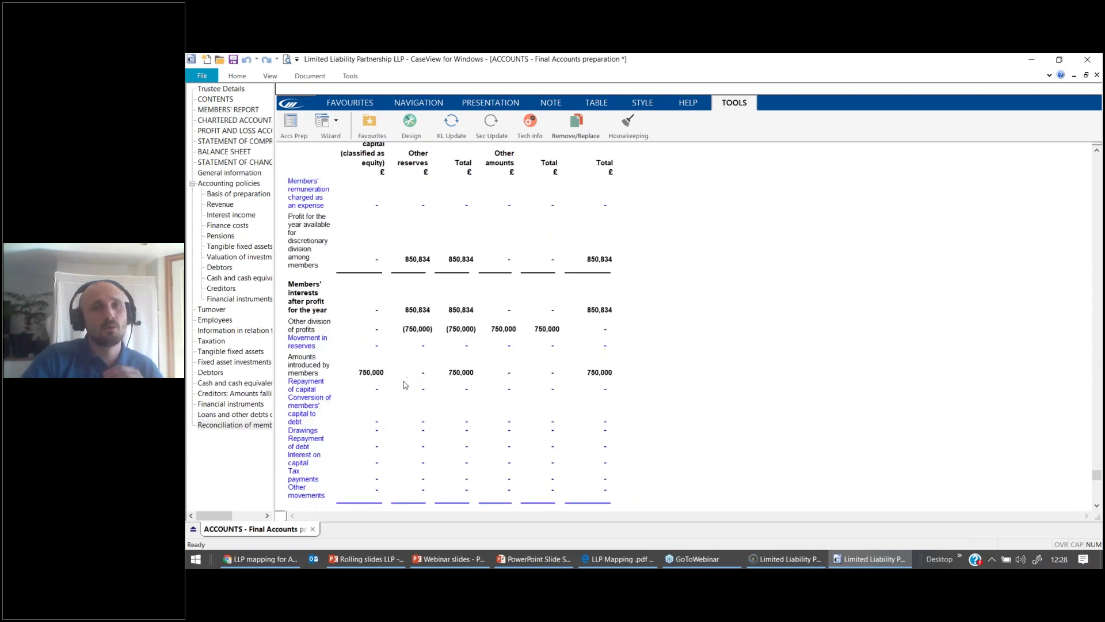
{"action": "scroll", "coordinate": [405, 384], "scroll_direction": "up", "scroll_amount": 7}
{"action": "left_click", "coordinate": [316, 306]}
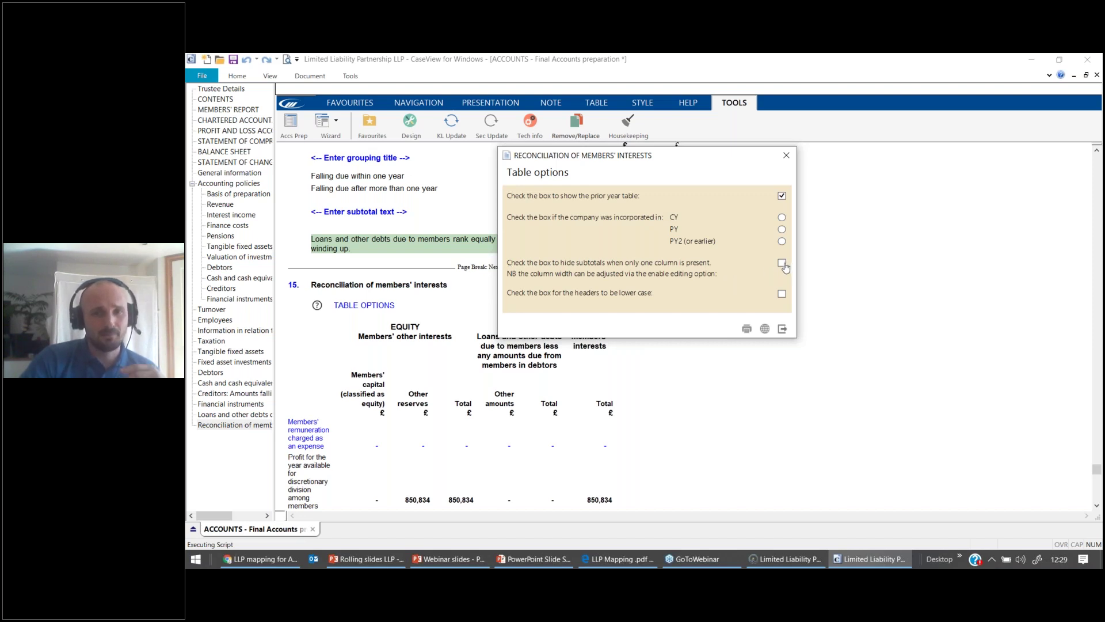
{"action": "left_click", "coordinate": [788, 153]}
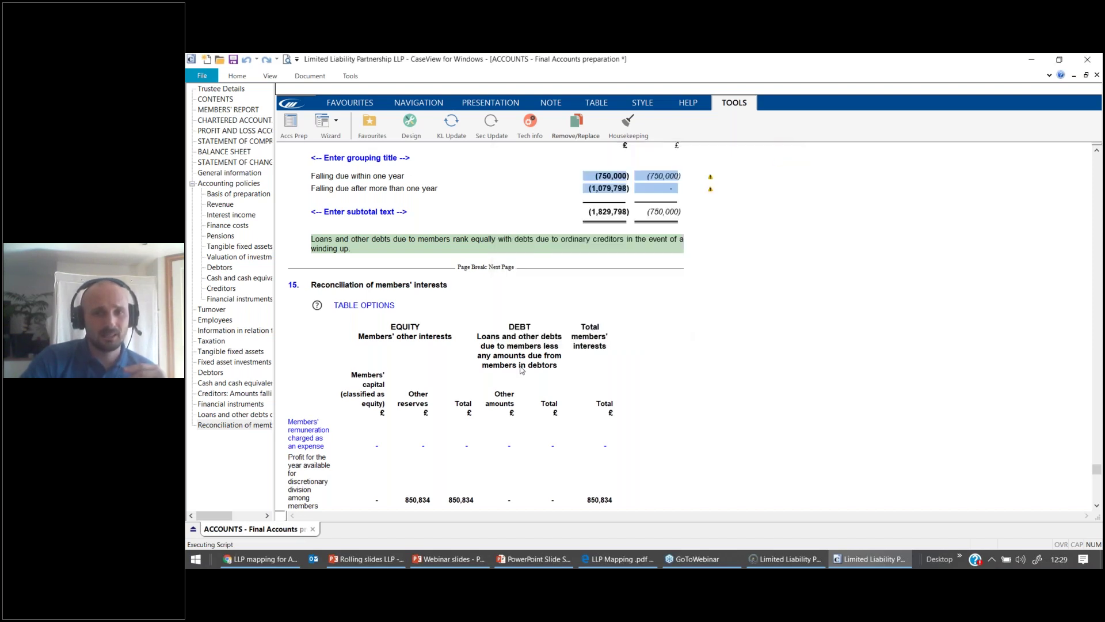
{"action": "scroll", "coordinate": [518, 397], "scroll_direction": "down", "scroll_amount": 1}
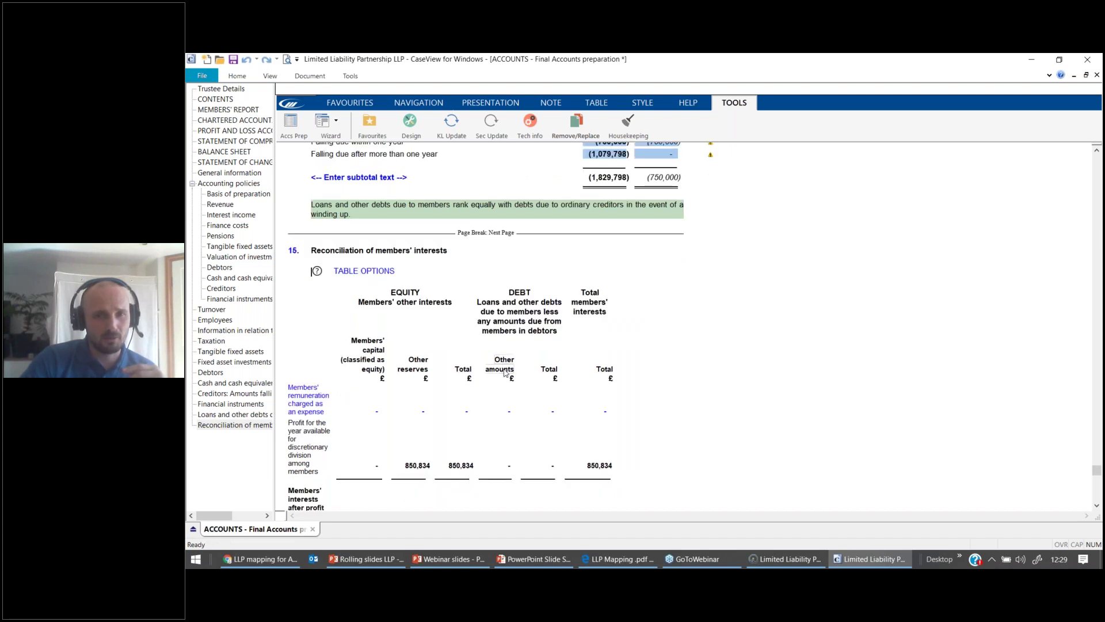
{"action": "scroll", "coordinate": [518, 374], "scroll_direction": "down", "scroll_amount": 7}
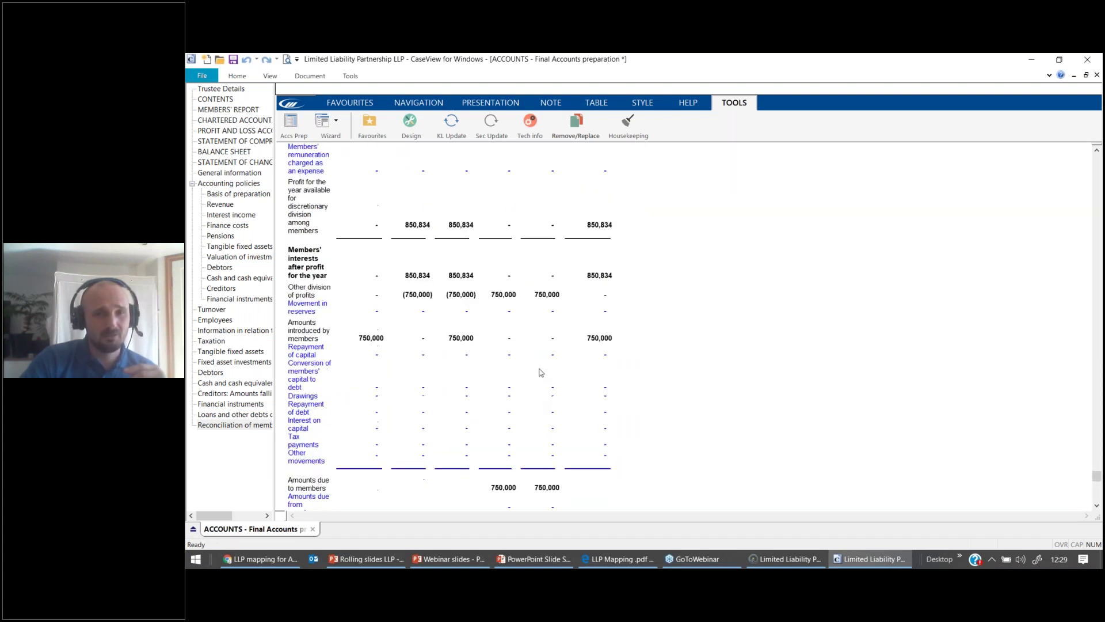
{"action": "scroll", "coordinate": [540, 372], "scroll_direction": "up", "scroll_amount": 2}
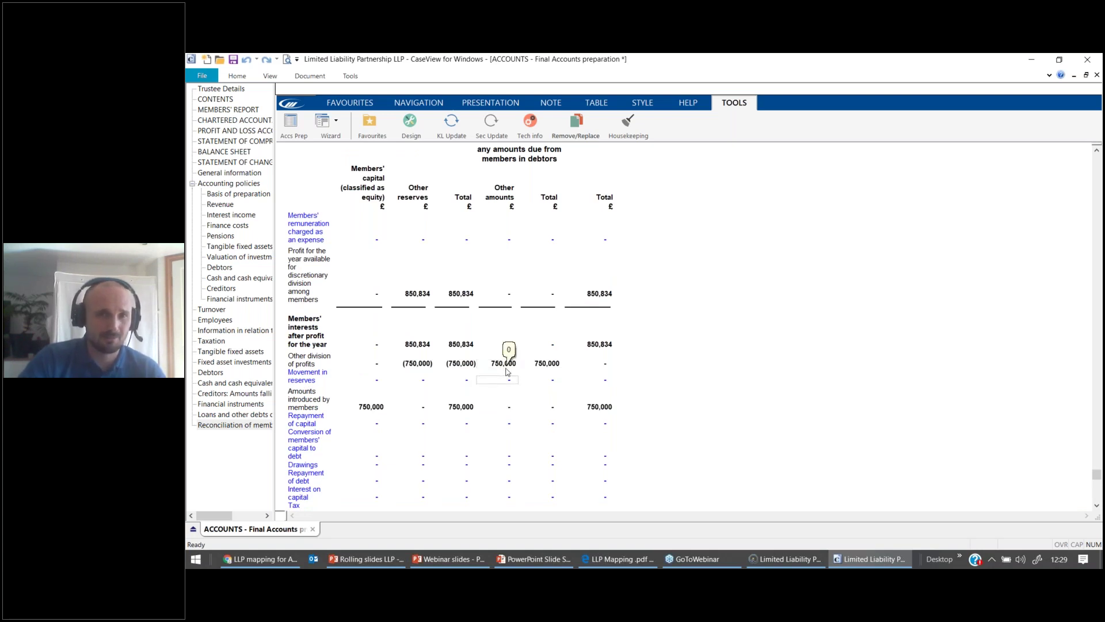
Apply the note 15 table option that hides subtotals when only one column is present
{"action": "scroll", "coordinate": [403, 346], "scroll_direction": "up", "scroll_amount": 3}
{"action": "scroll", "coordinate": [403, 346], "scroll_direction": "up", "scroll_amount": 1}
{"action": "left_click", "coordinate": [364, 236]}
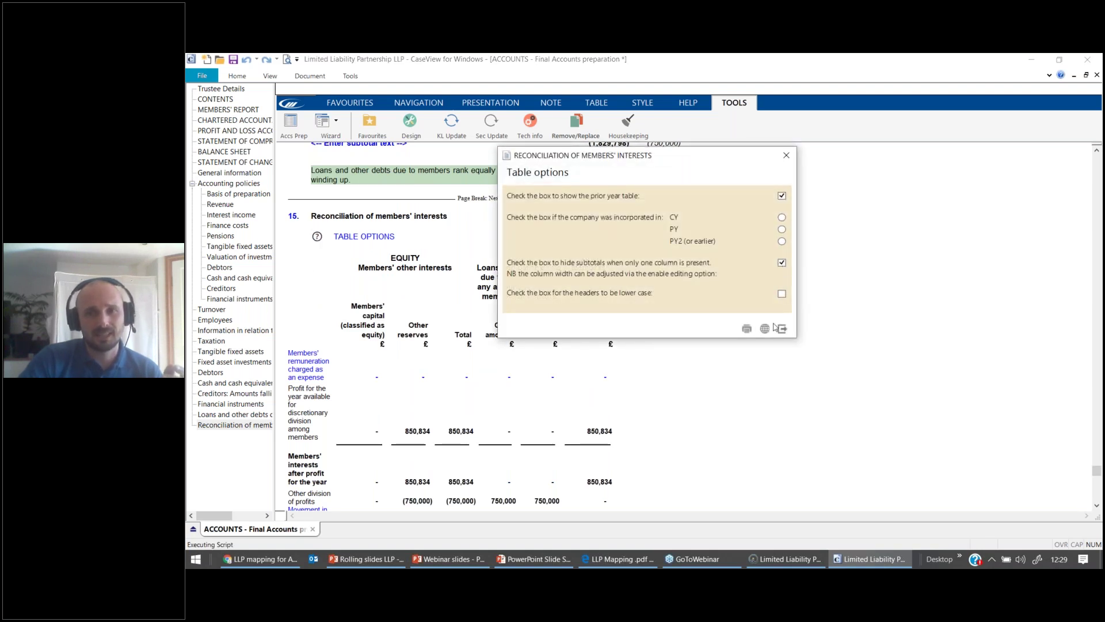
{"action": "left_click", "coordinate": [782, 329]}
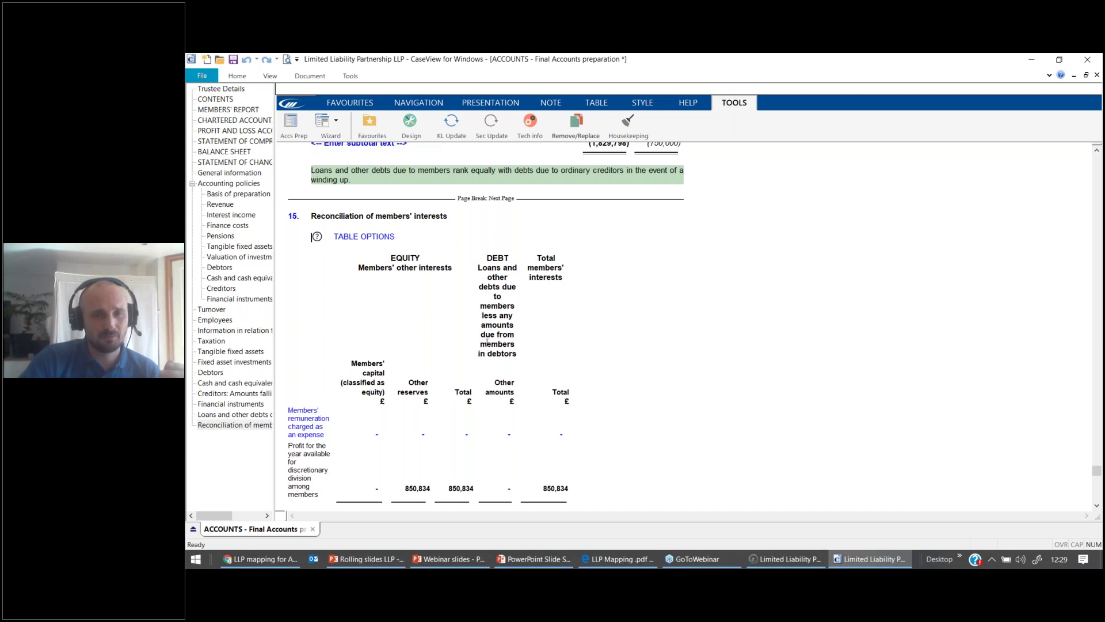
{"action": "scroll", "coordinate": [487, 343], "scroll_direction": "down", "scroll_amount": 1}
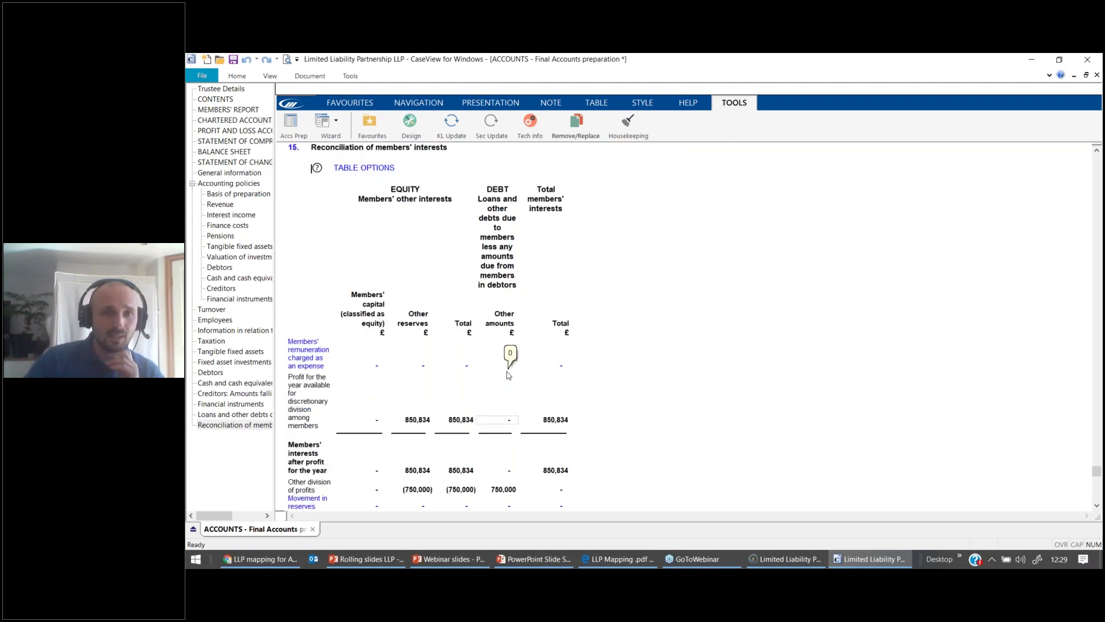
Highlight both tables of note 14, Loans and other debts due to members, for review
{"action": "scroll", "coordinate": [509, 375], "scroll_direction": "up", "scroll_amount": 4}
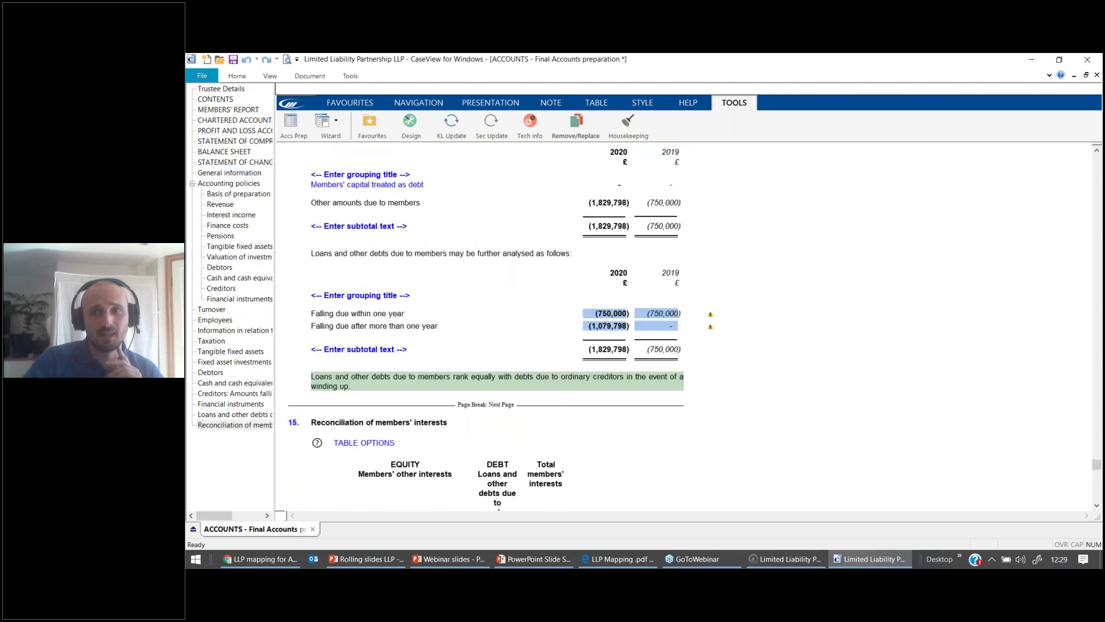
{"action": "scroll", "coordinate": [581, 393], "scroll_direction": "up", "scroll_amount": 2}
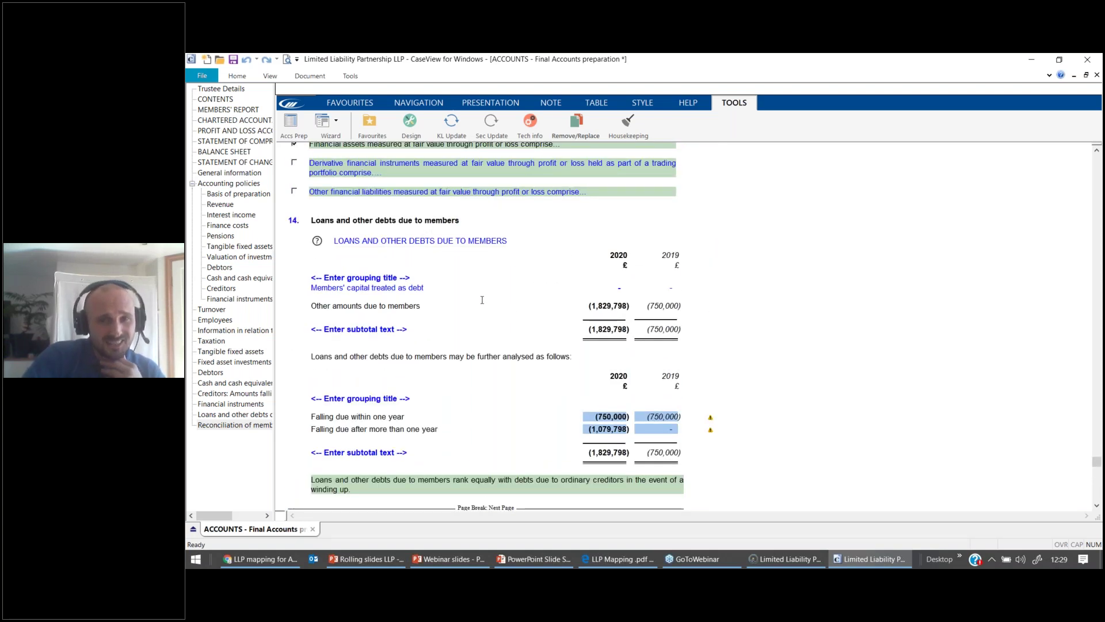
{"action": "left_click_drag", "start_coordinate": [728, 441], "coordinate": [487, 144]}
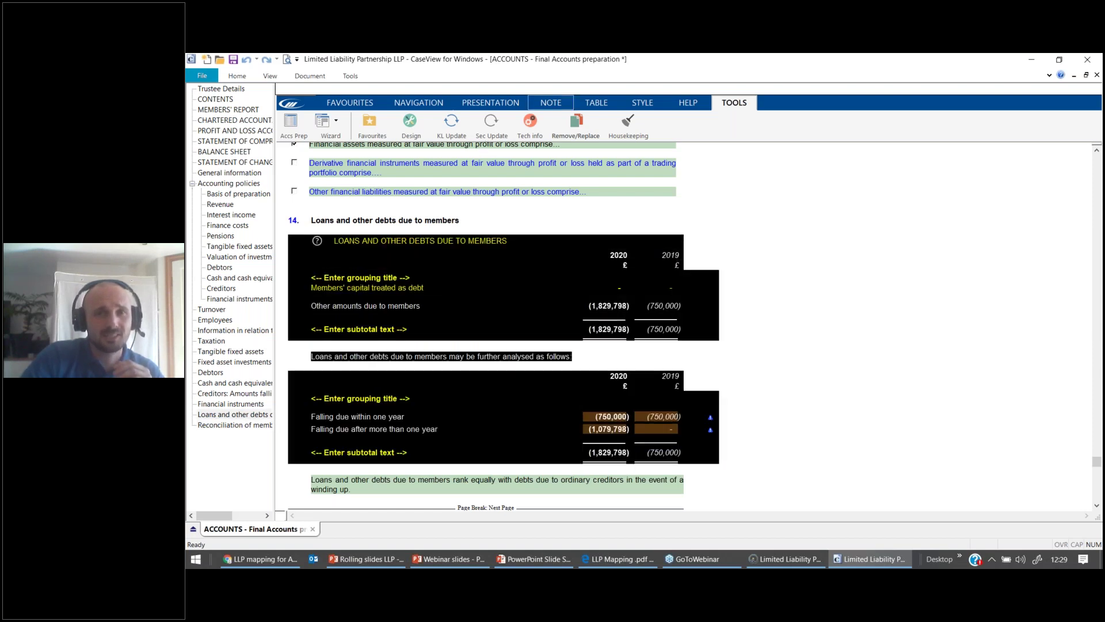
Clear the note 14 highlight and examine the 2020 amounts for debts falling due after more than one year and other amounts due to members
{"action": "left_click", "coordinate": [593, 104]}
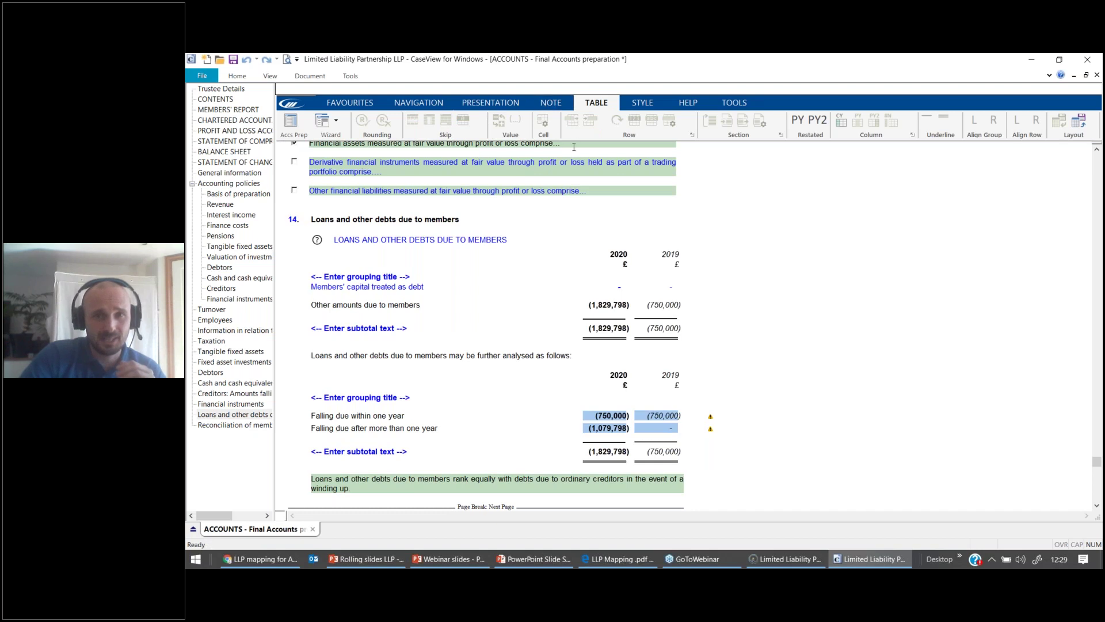
{"action": "left_click", "coordinate": [608, 430]}
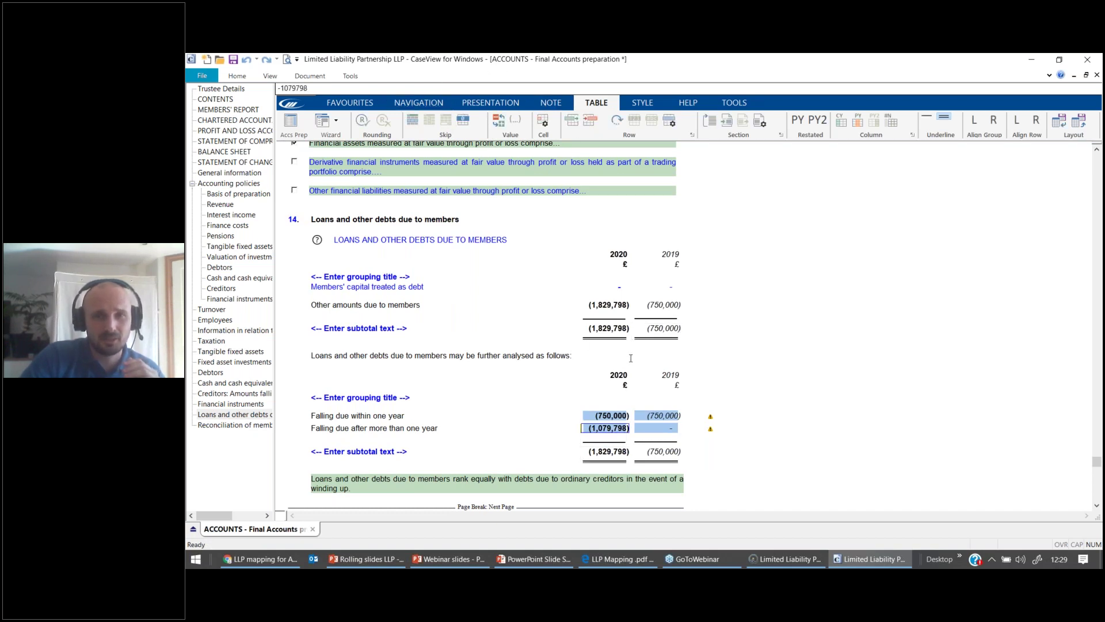
{"action": "left_click", "coordinate": [382, 219]}
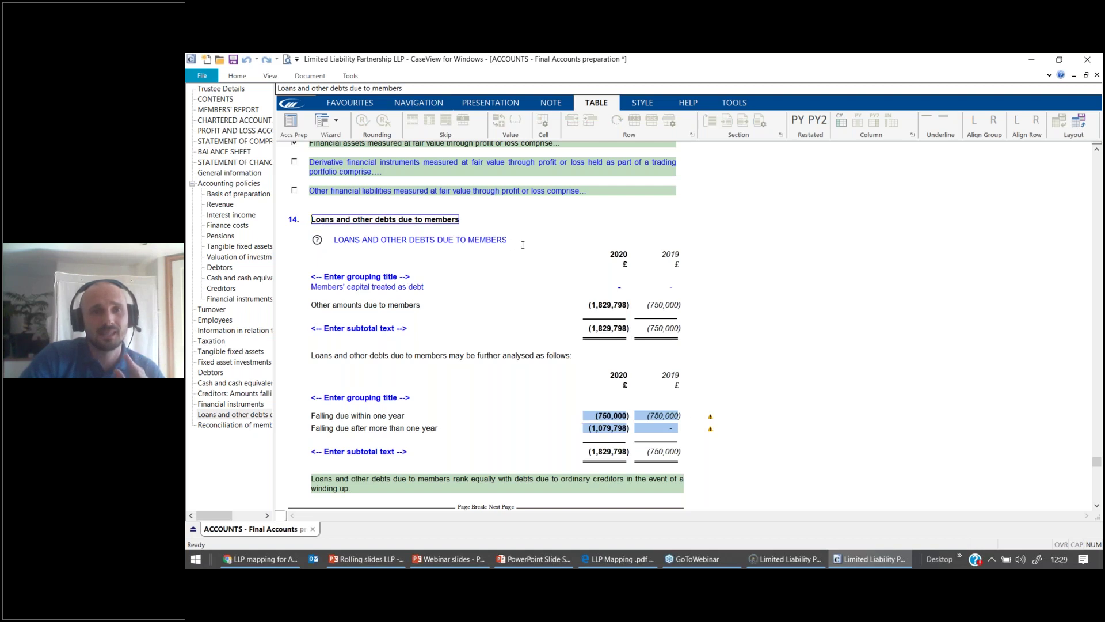
{"action": "left_click", "coordinate": [724, 462]}
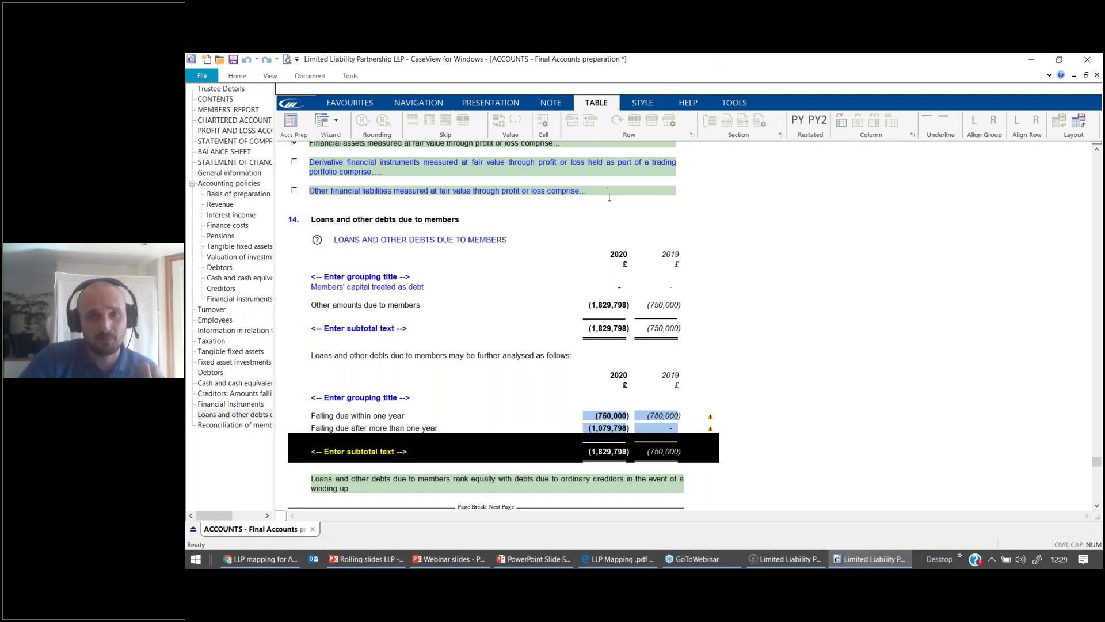
{"action": "left_click", "coordinate": [611, 306]}
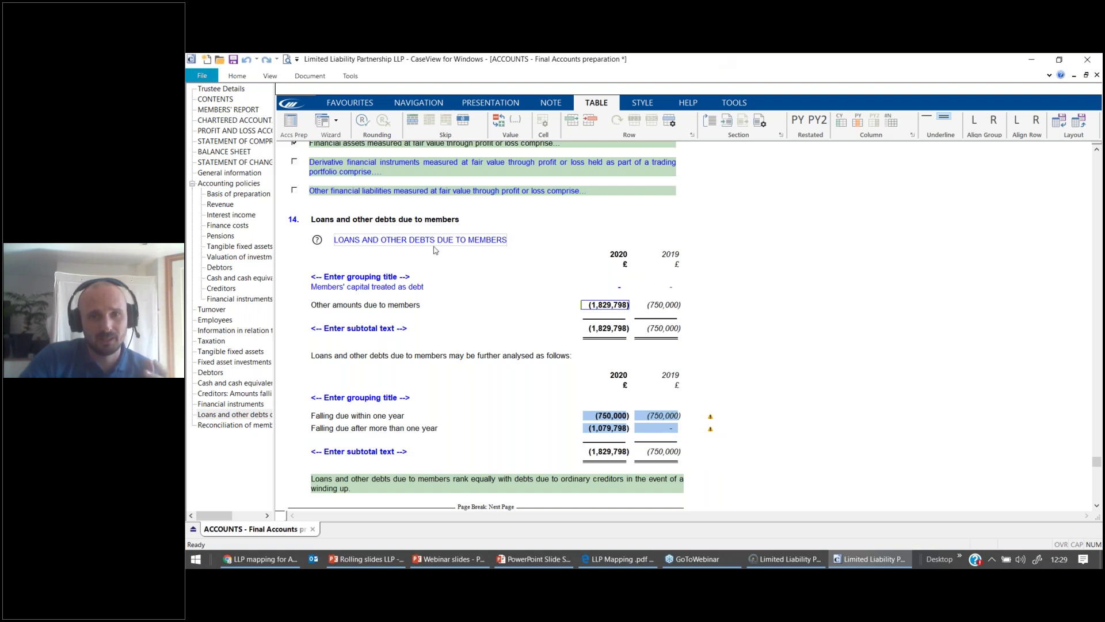
Examine the note 15 equity total for the year's profit and the debt entry for other division of profits, and return to note 14
{"action": "scroll", "coordinate": [497, 360], "scroll_direction": "down", "scroll_amount": 1}
{"action": "scroll", "coordinate": [497, 359], "scroll_direction": "down", "scroll_amount": 10}
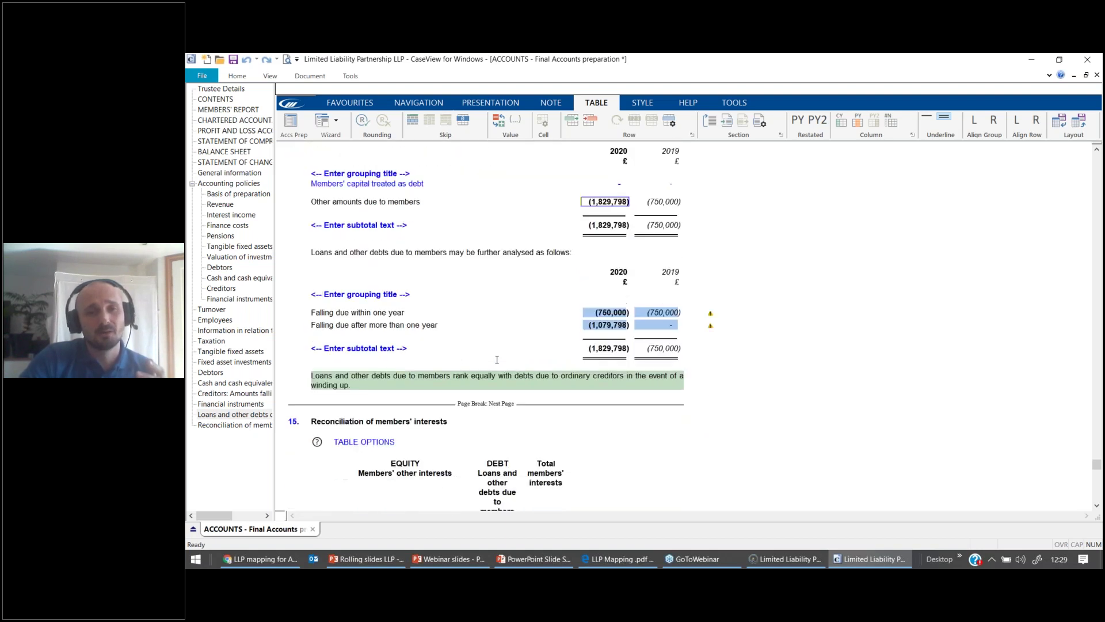
{"action": "left_click", "coordinate": [460, 349]}
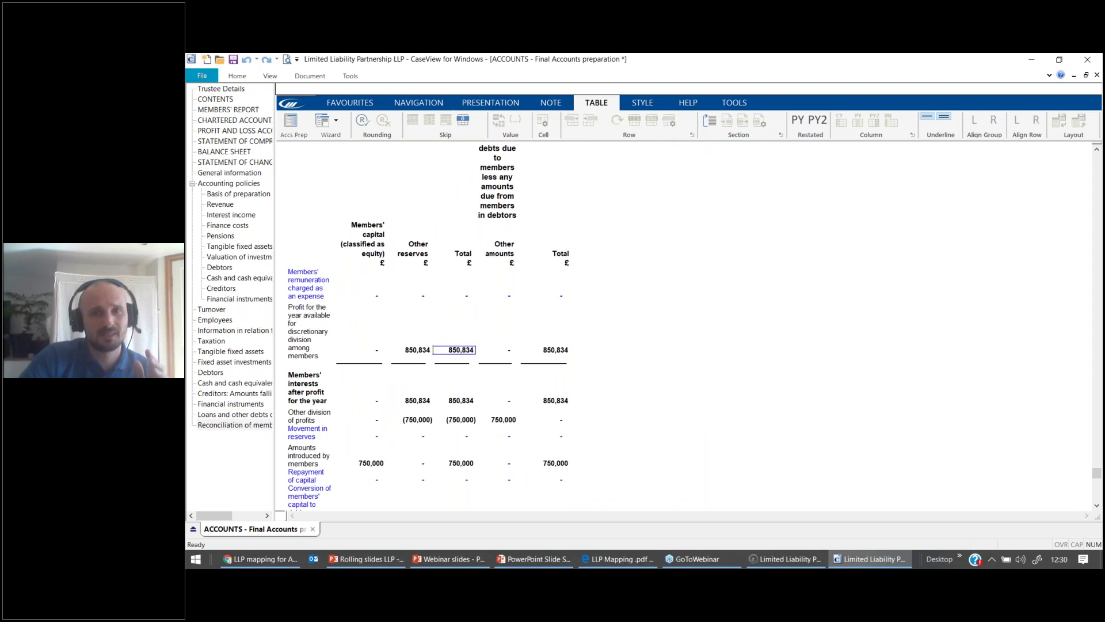
{"action": "left_click", "coordinate": [500, 419]}
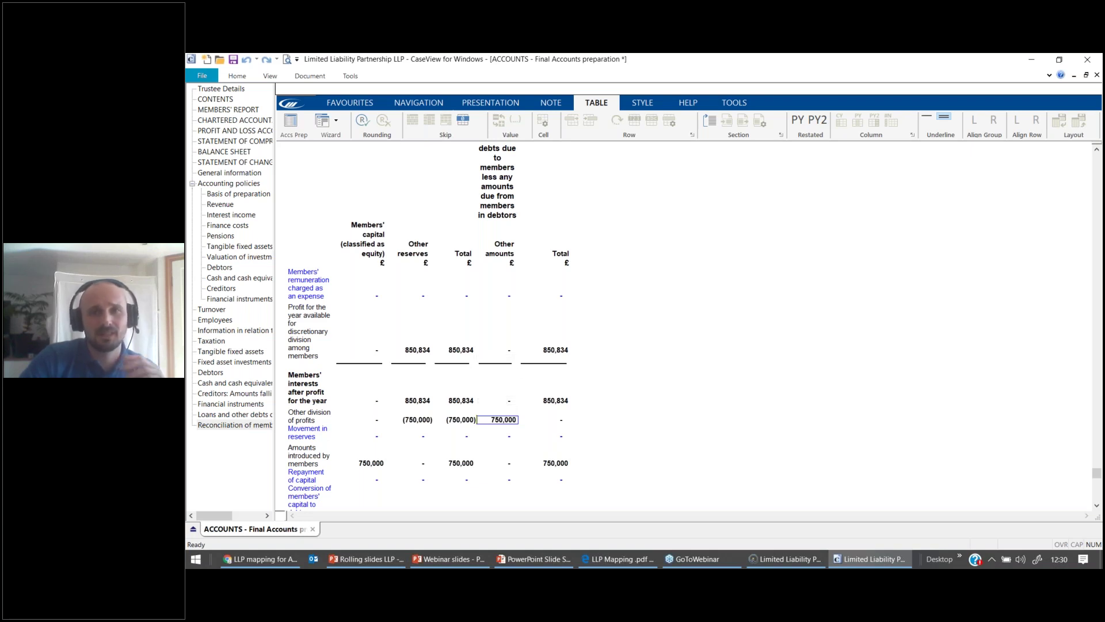
{"action": "scroll", "coordinate": [507, 401], "scroll_direction": "up", "scroll_amount": 3}
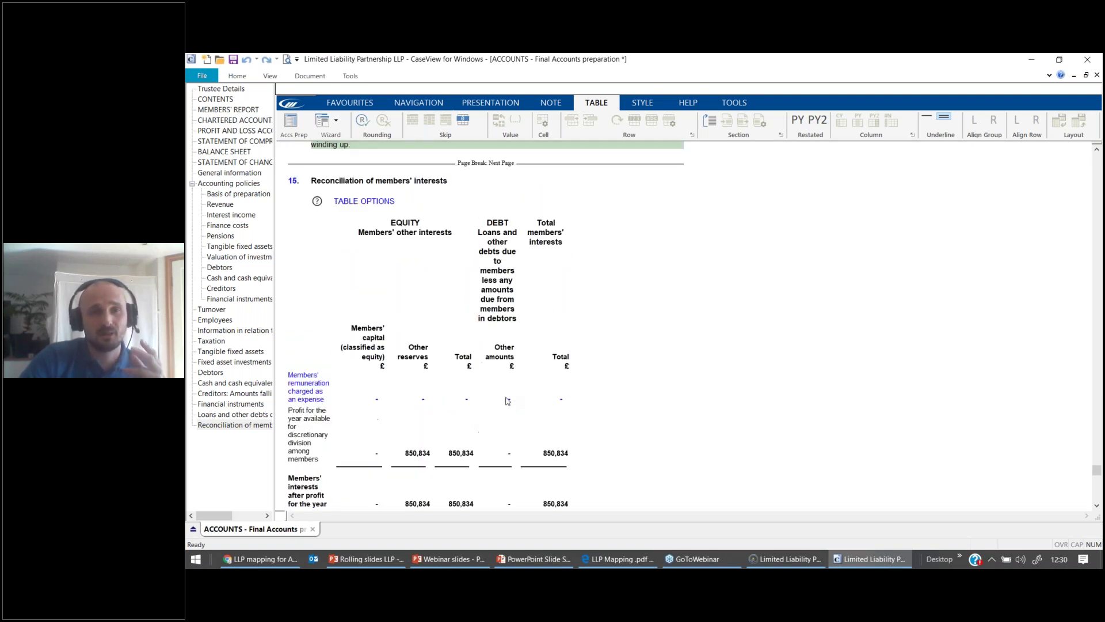
{"action": "scroll", "coordinate": [507, 400], "scroll_direction": "up", "scroll_amount": 7}
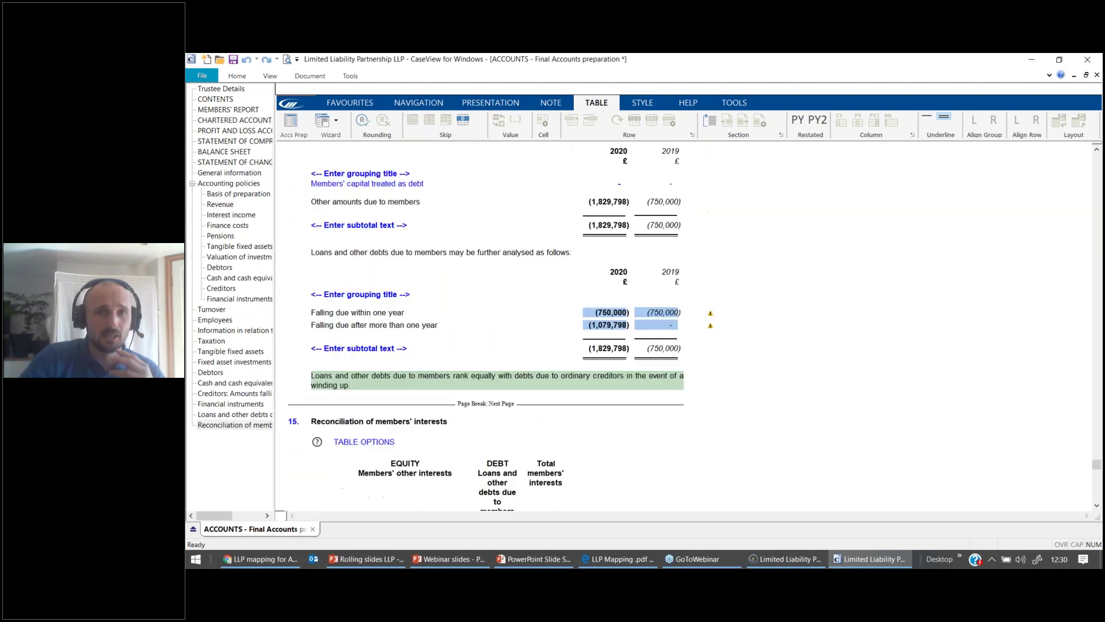